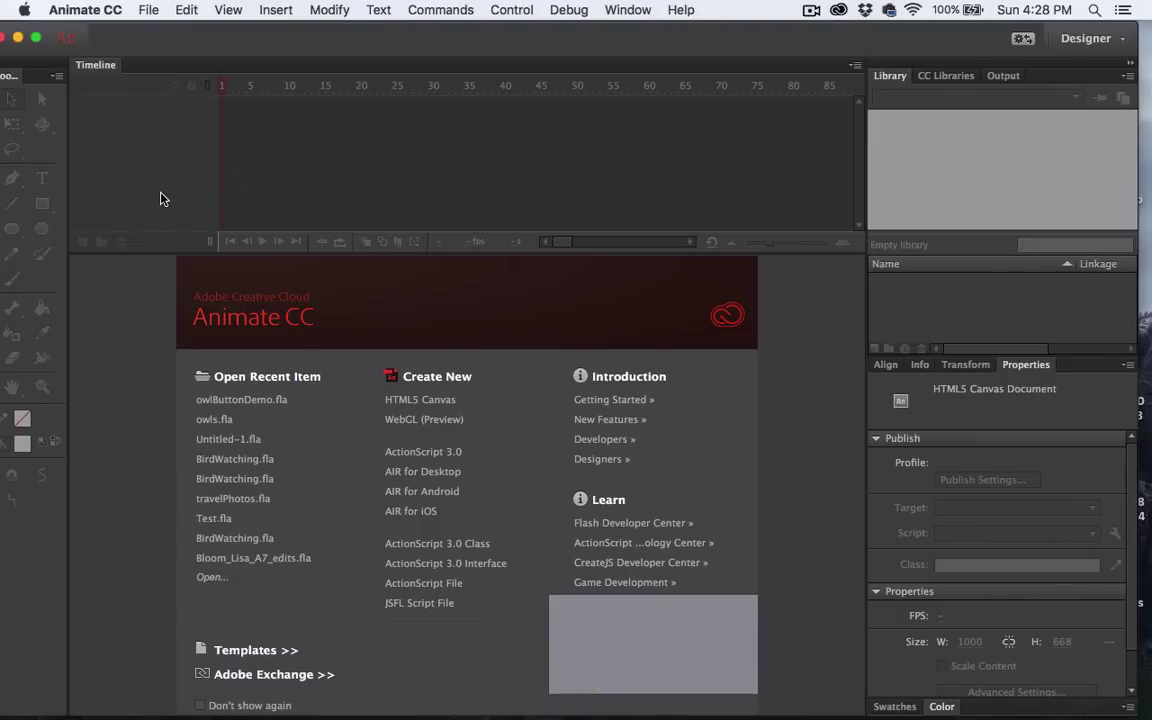
Create a new blank HTML5 Canvas document from the start screen.
click(398, 401)
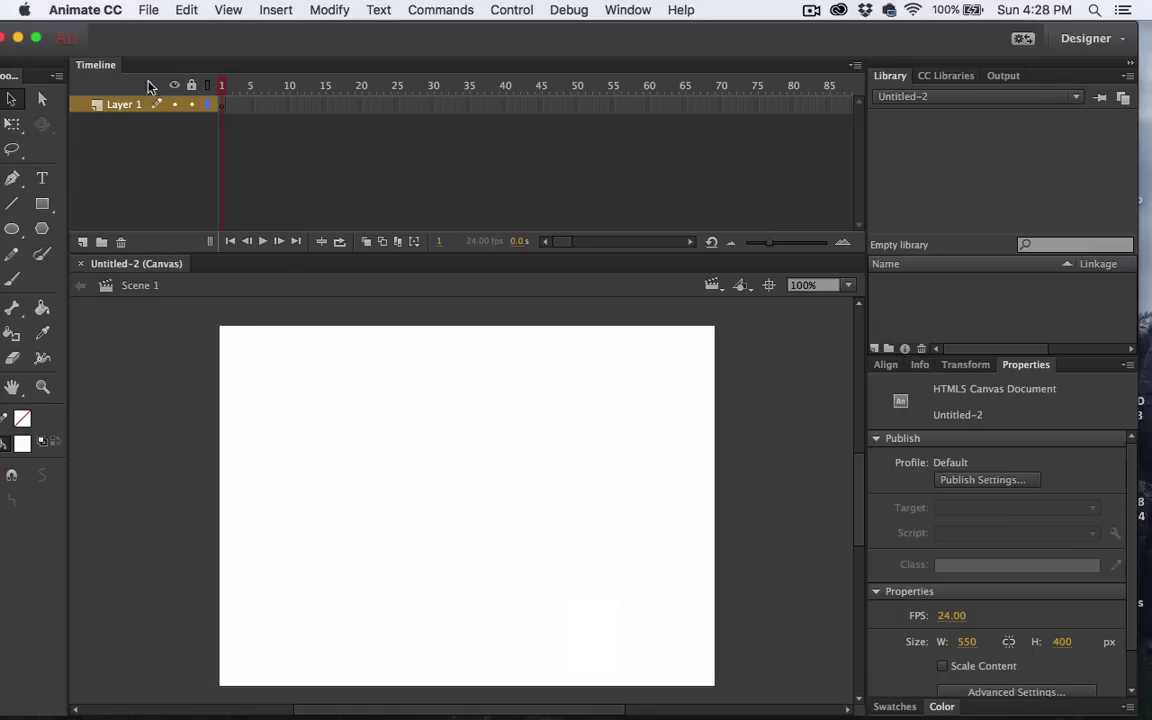
Resize the stage to 1000 × 668 px and zoom out to fit it in view.
click(966, 641)
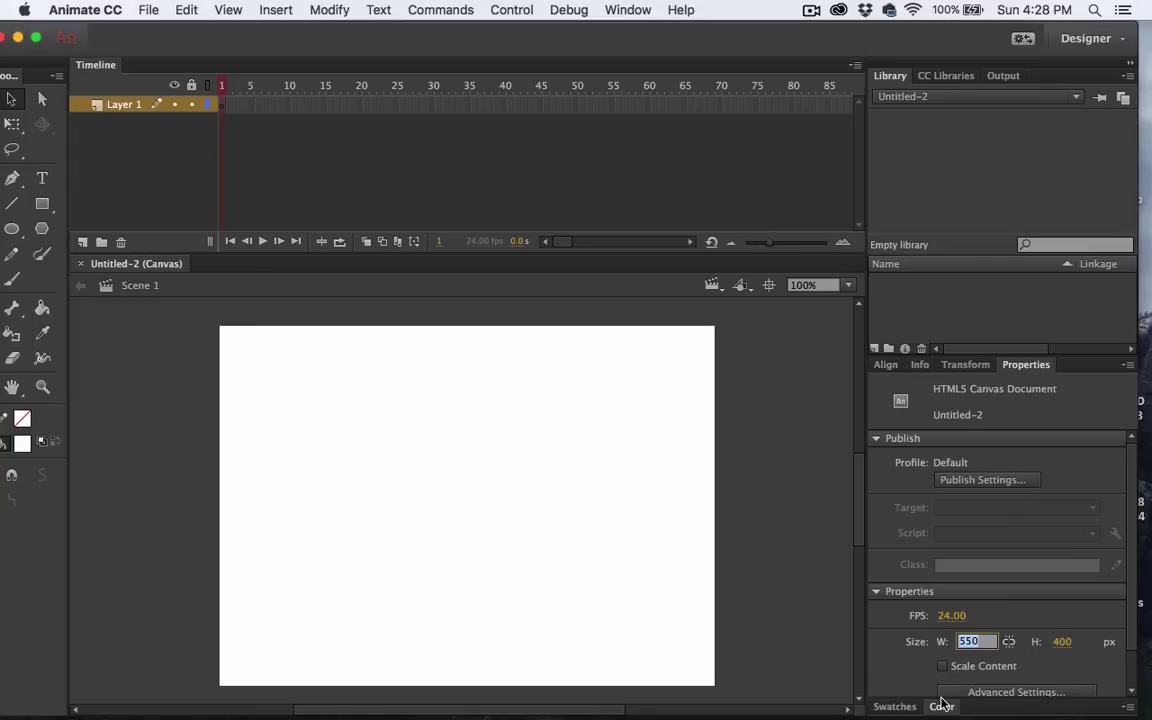
text(1000)
click(1062, 642)
text(668)
key(Return)
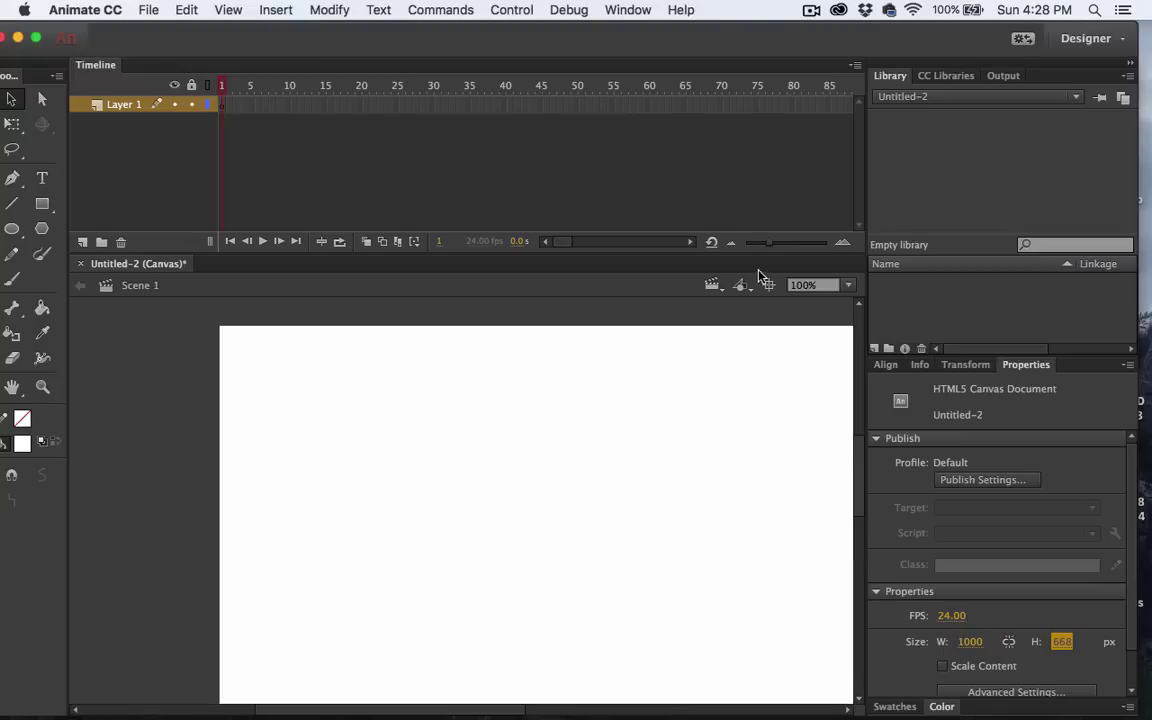
click(766, 283)
key(super+minus)
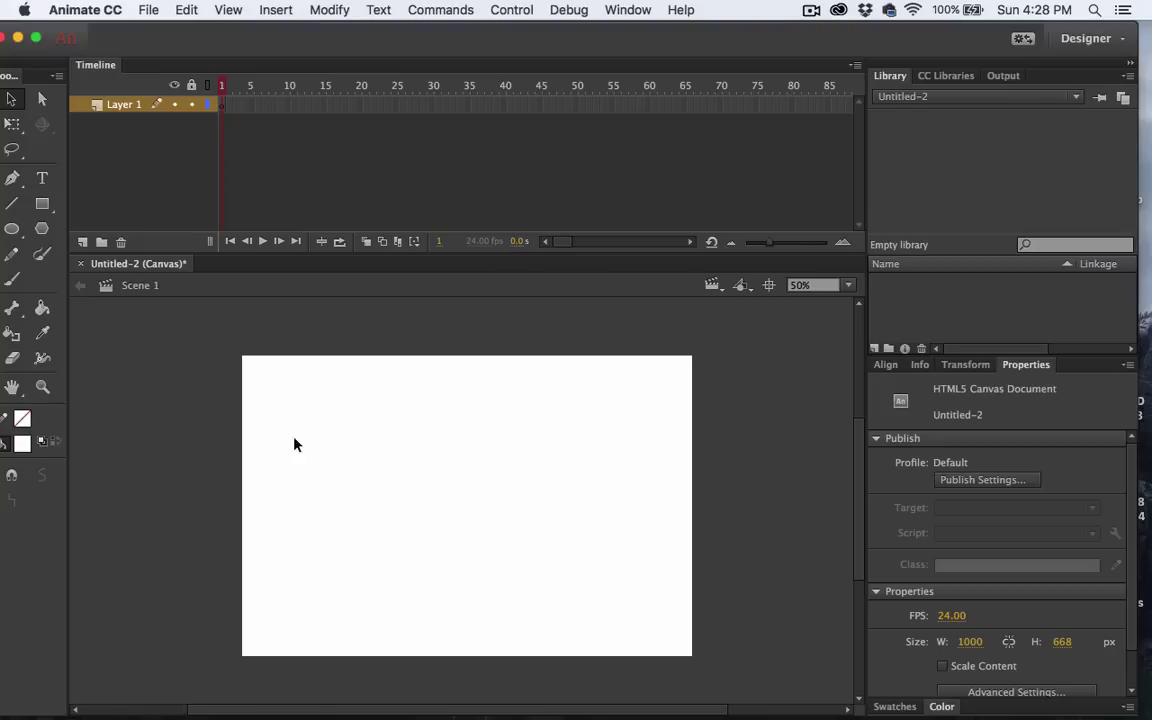
Rename Layer 1 to 'background'.
double_click(118, 104)
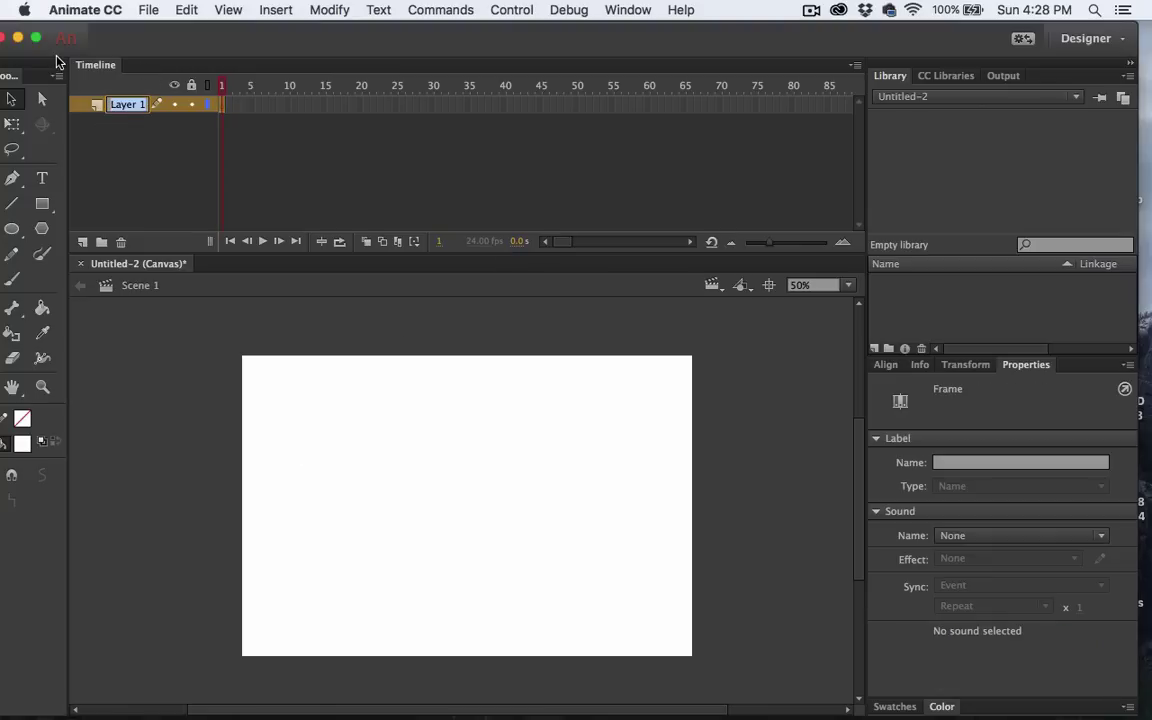
text(backgroun)
key(Return)
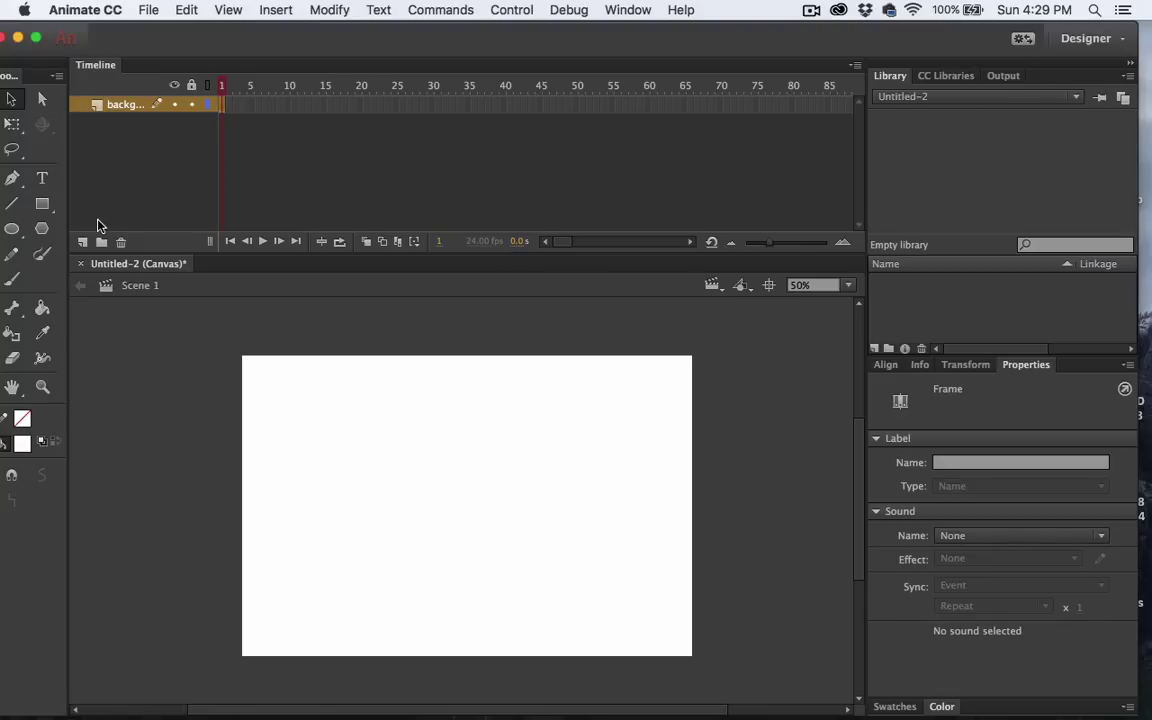
Import BG.jpg, screech.jpg and screechThumb.jpg into the document.
click(146, 10)
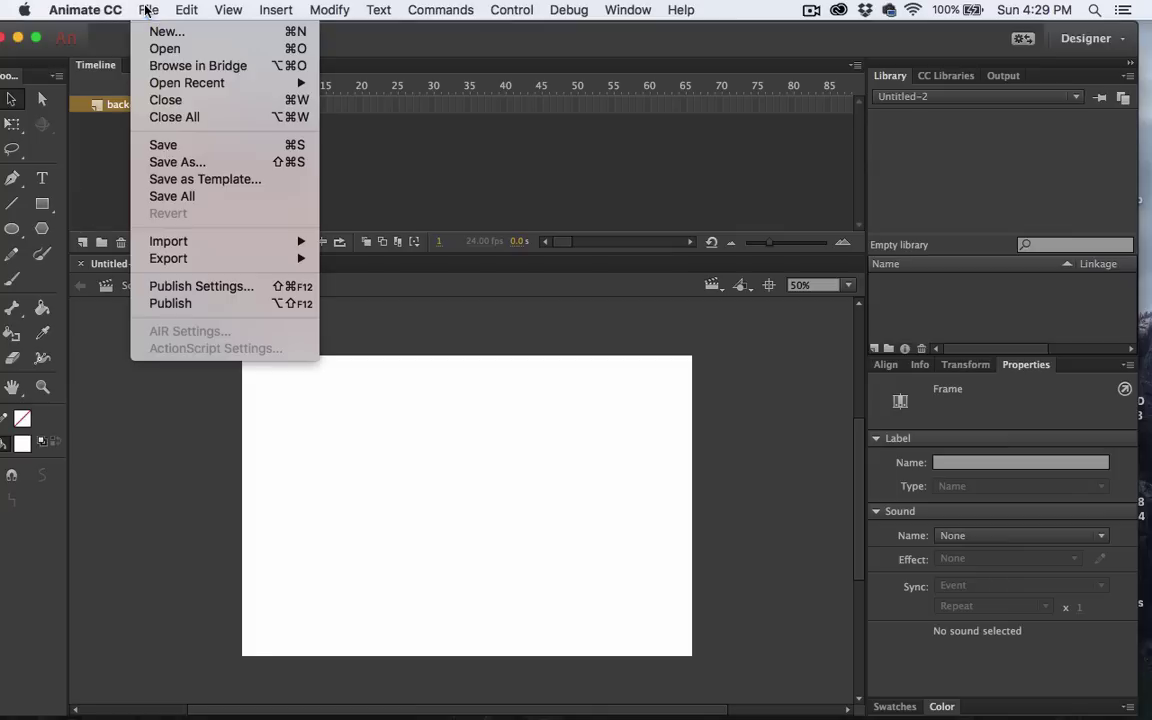
mouse_move(190, 243)
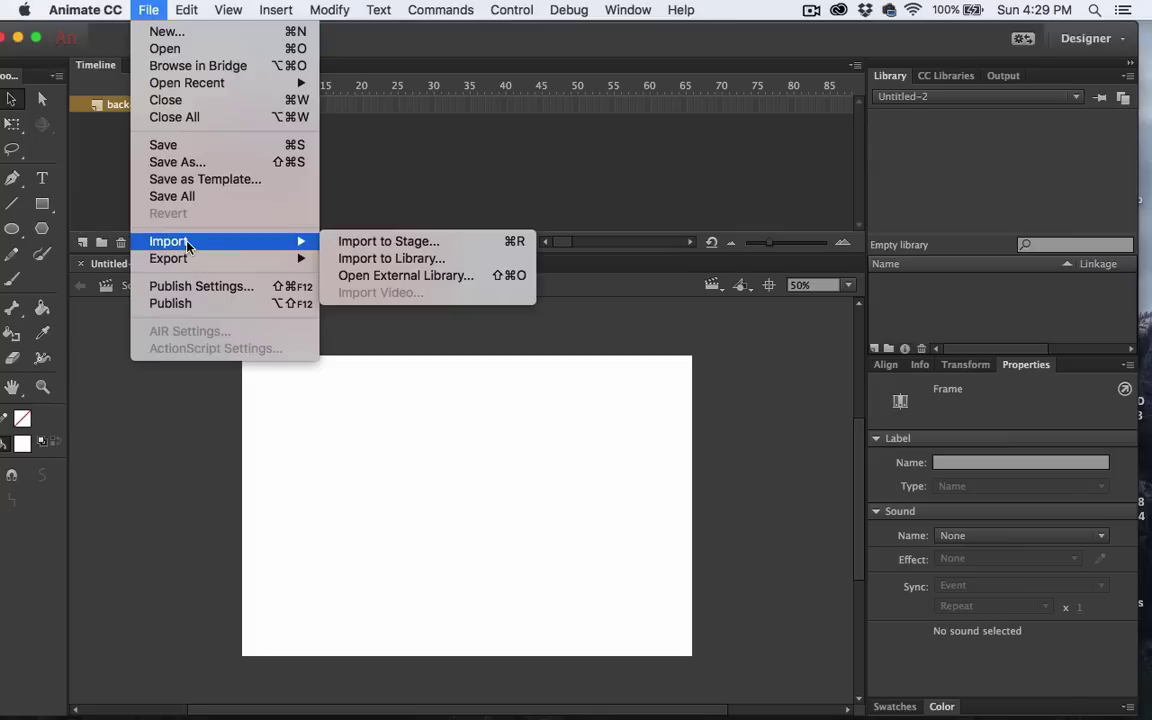
click(348, 244)
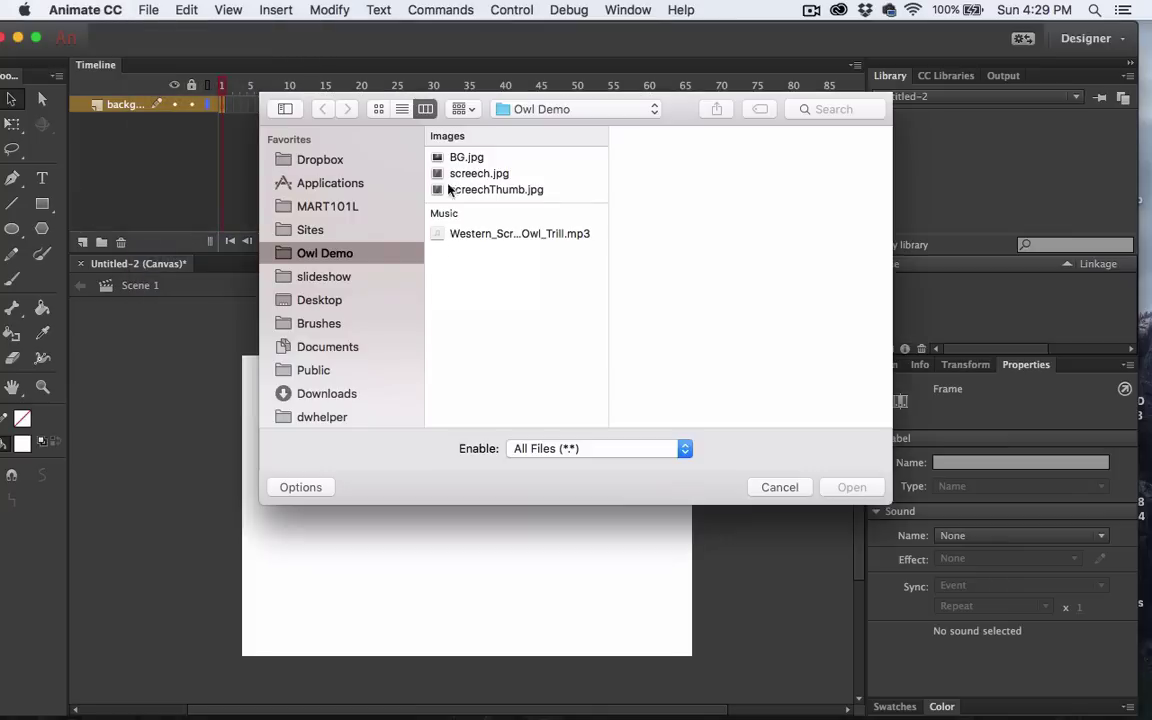
click(445, 157)
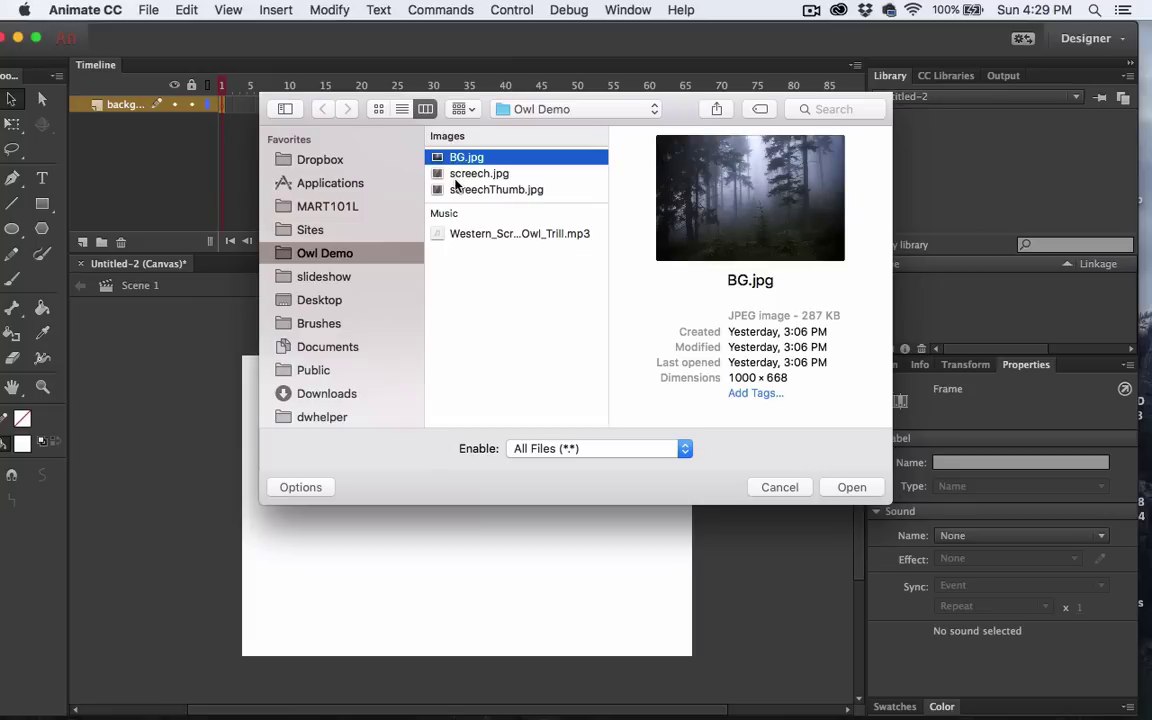
shift+click(456, 177)
shift+click(456, 189)
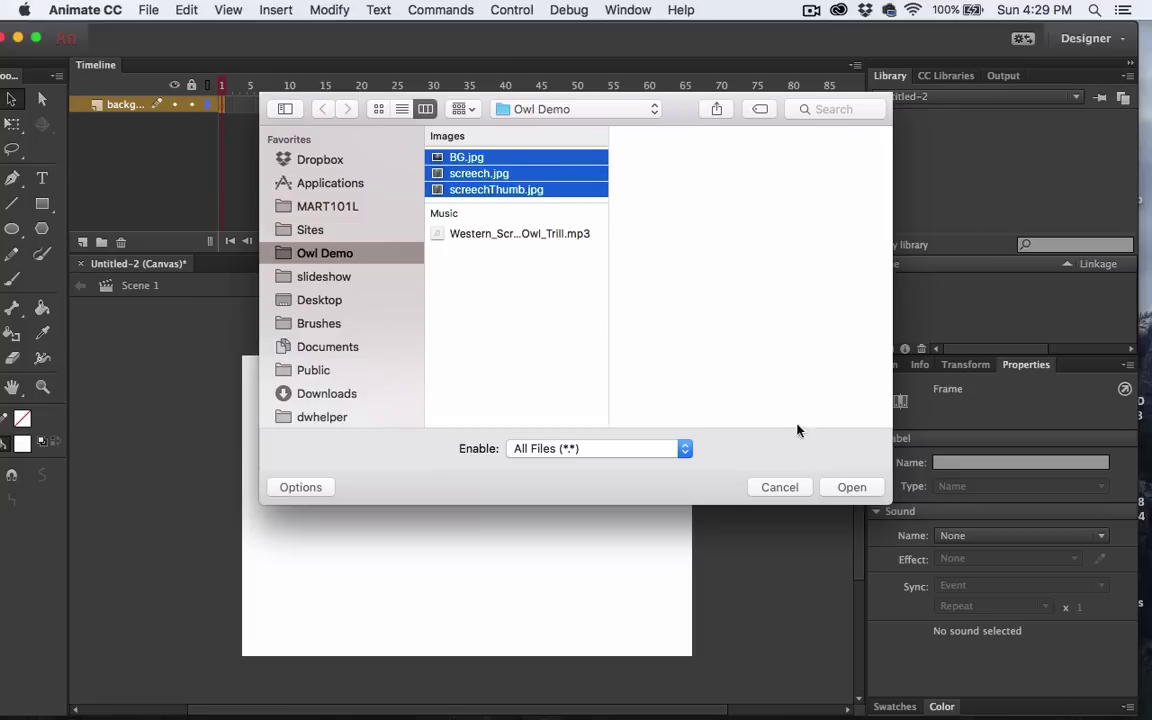
click(849, 487)
Place BG.jpg on the stage at X 0, Y 0.
click(896, 286)
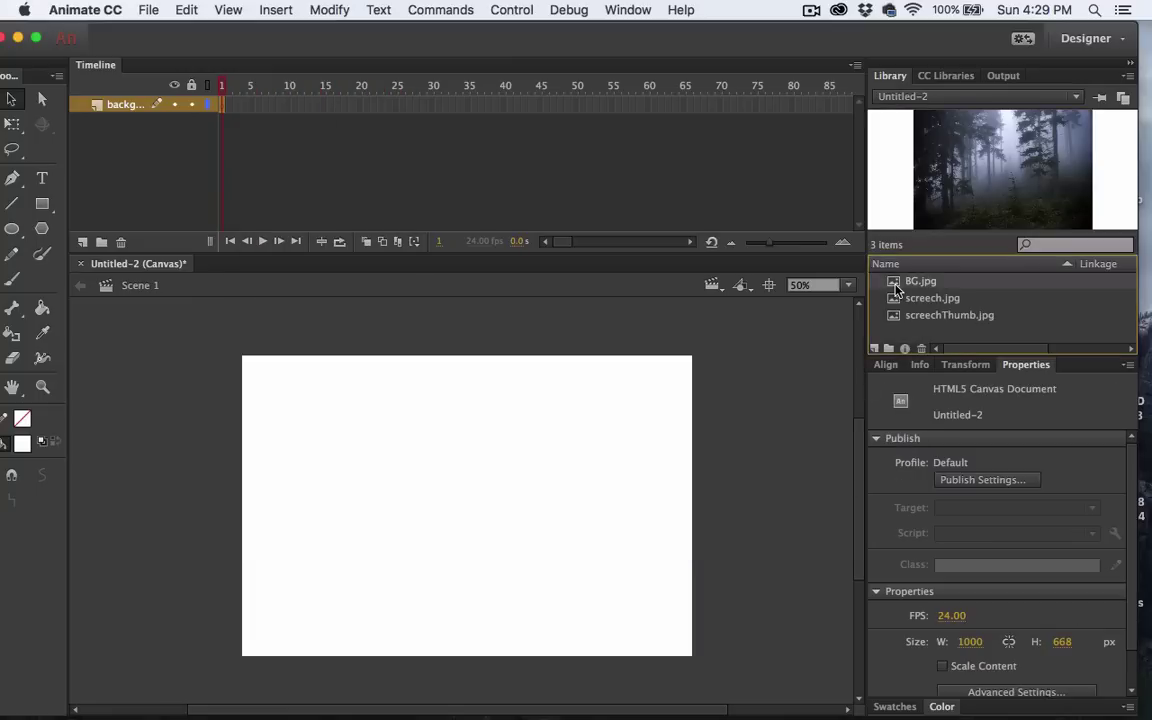
drag(895, 286, 254, 368)
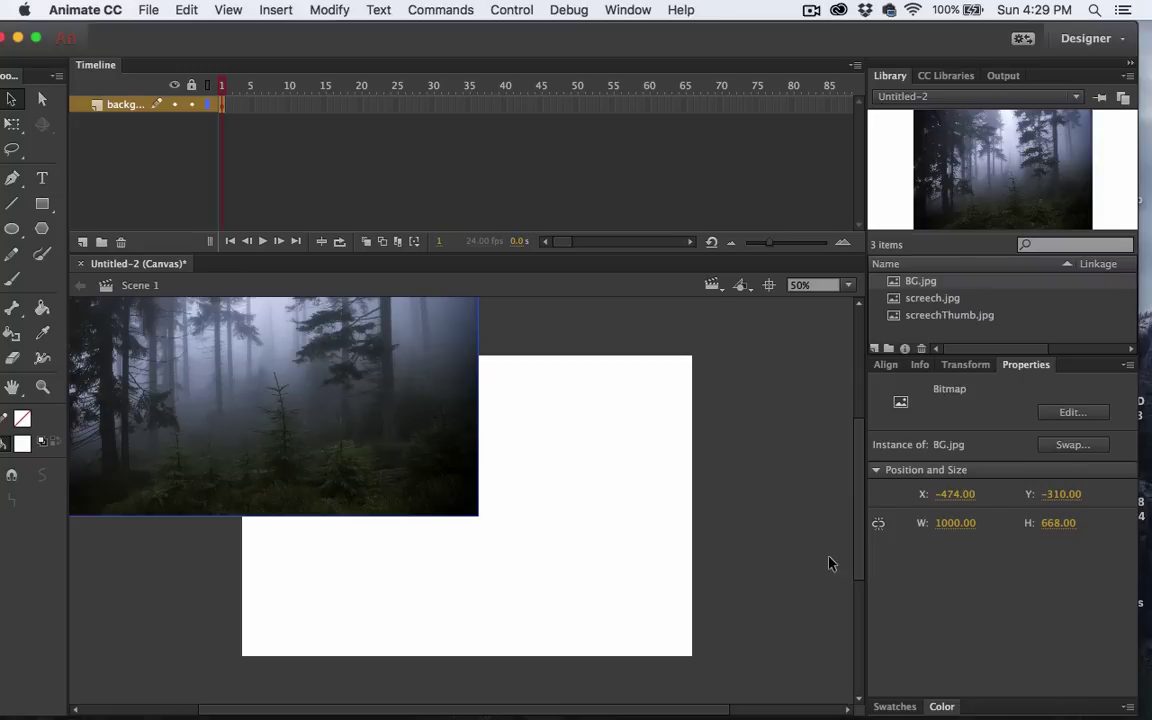
click(952, 494)
text(0)
click(1066, 498)
text(0)
key(Return)
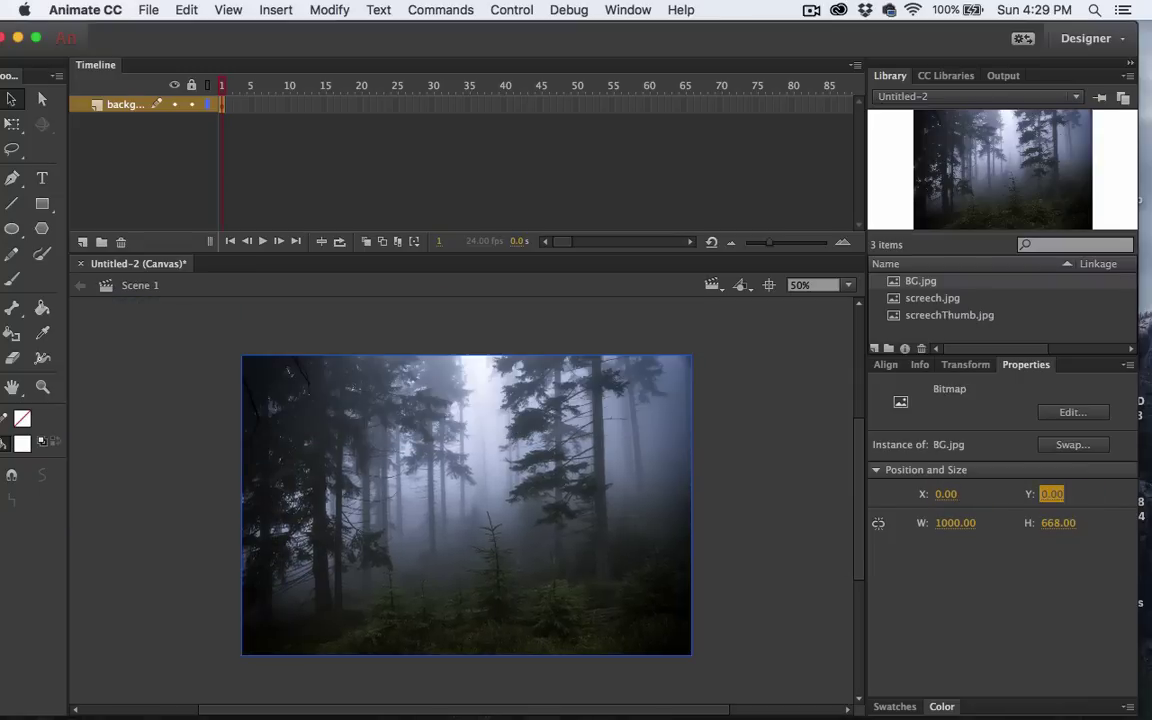
click(163, 409)
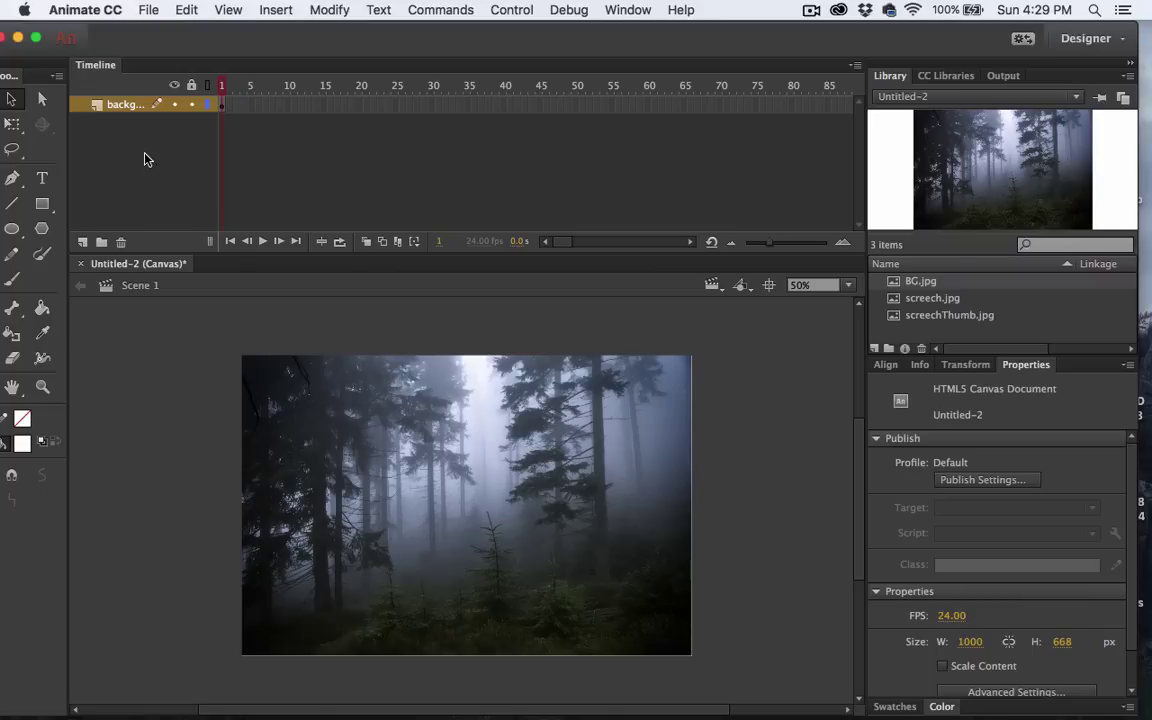
Add a new layer named 'details' above the background.
click(85, 243)
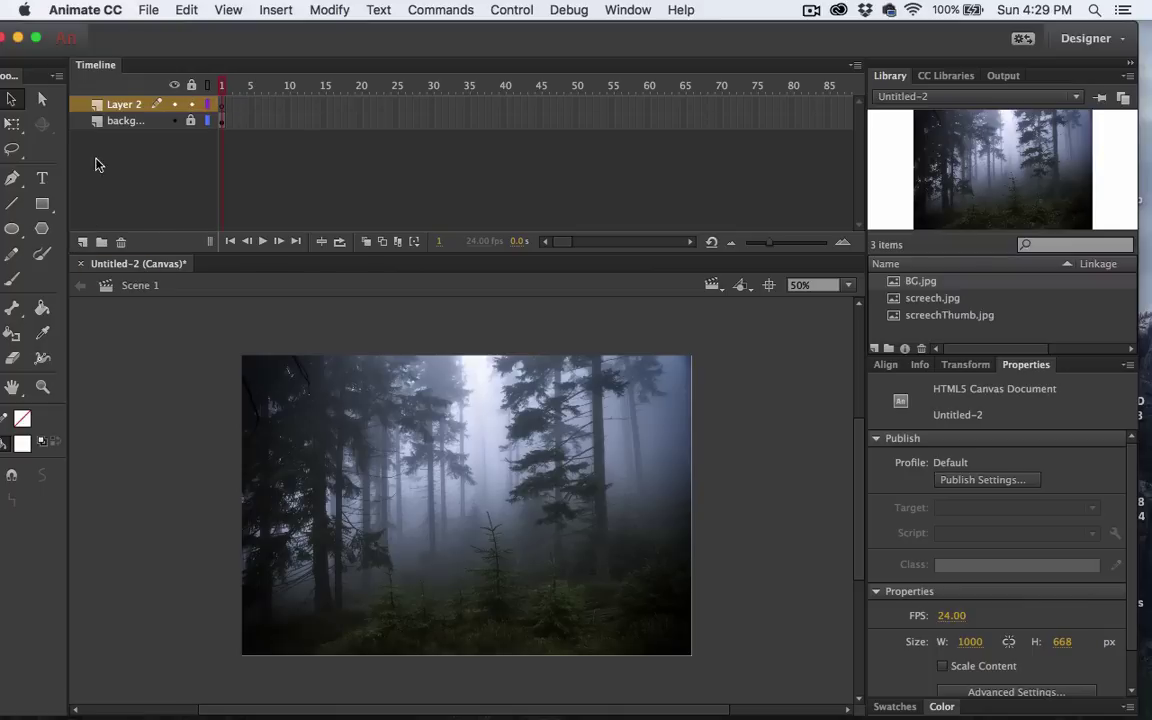
double_click(115, 104)
text(details)
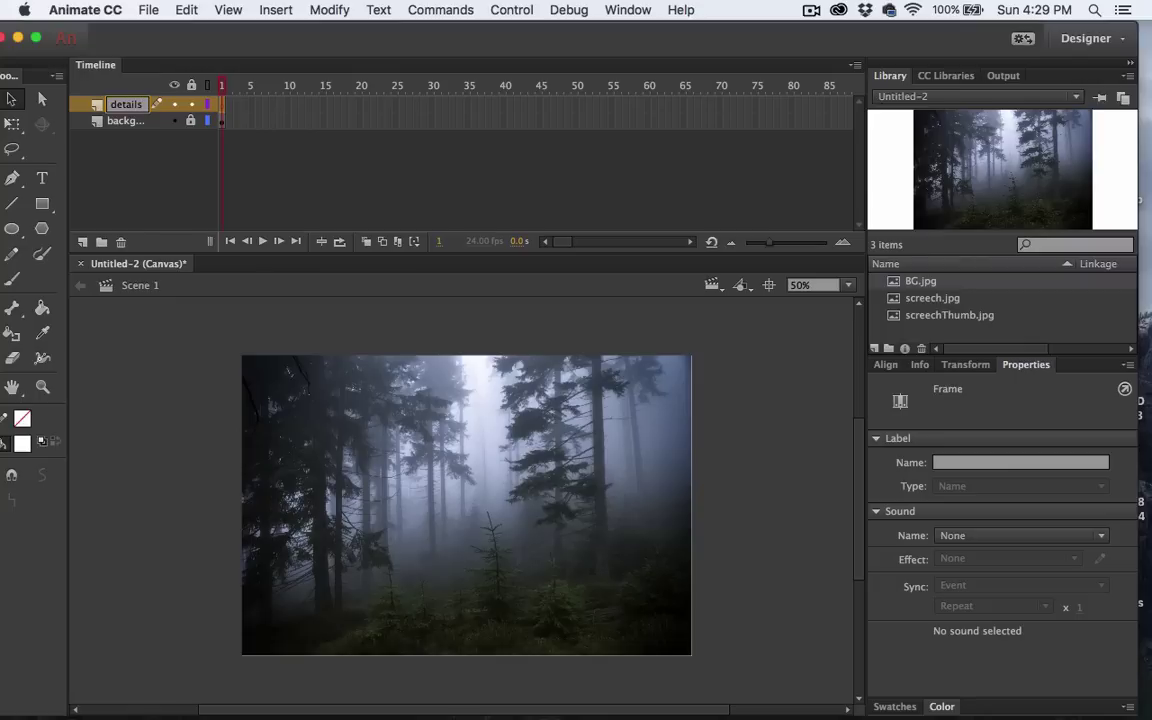
key(Return)
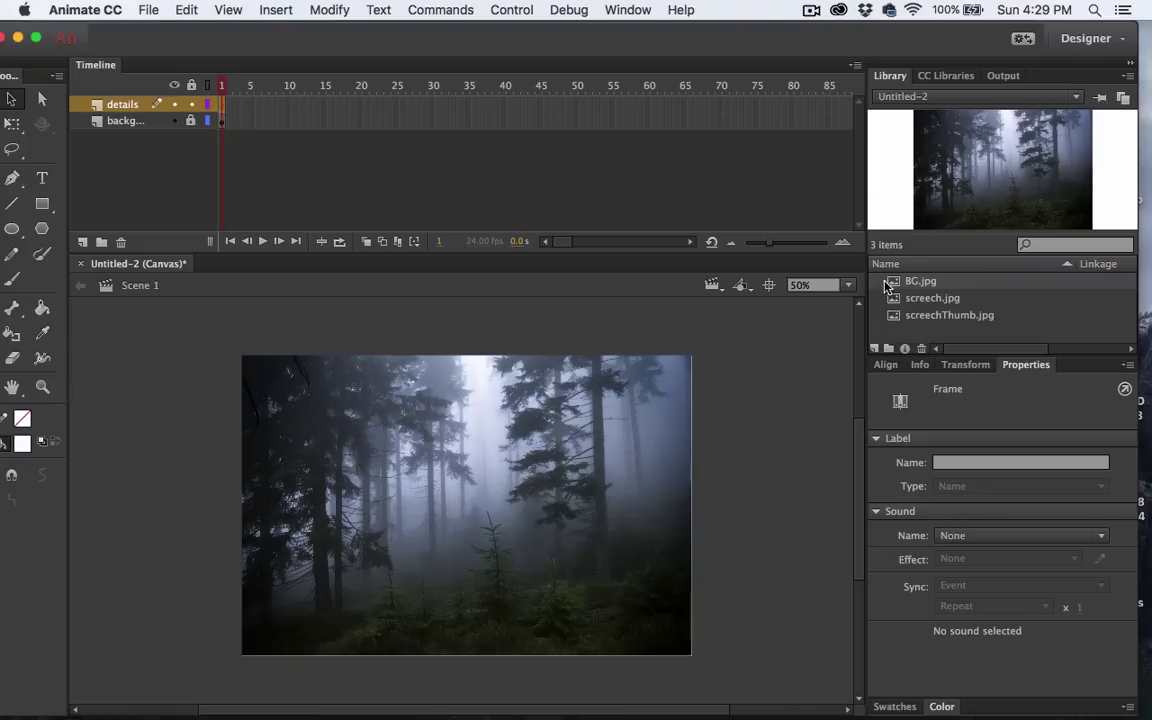
Insert frames so both layers extend to frame 60.
click(224, 86)
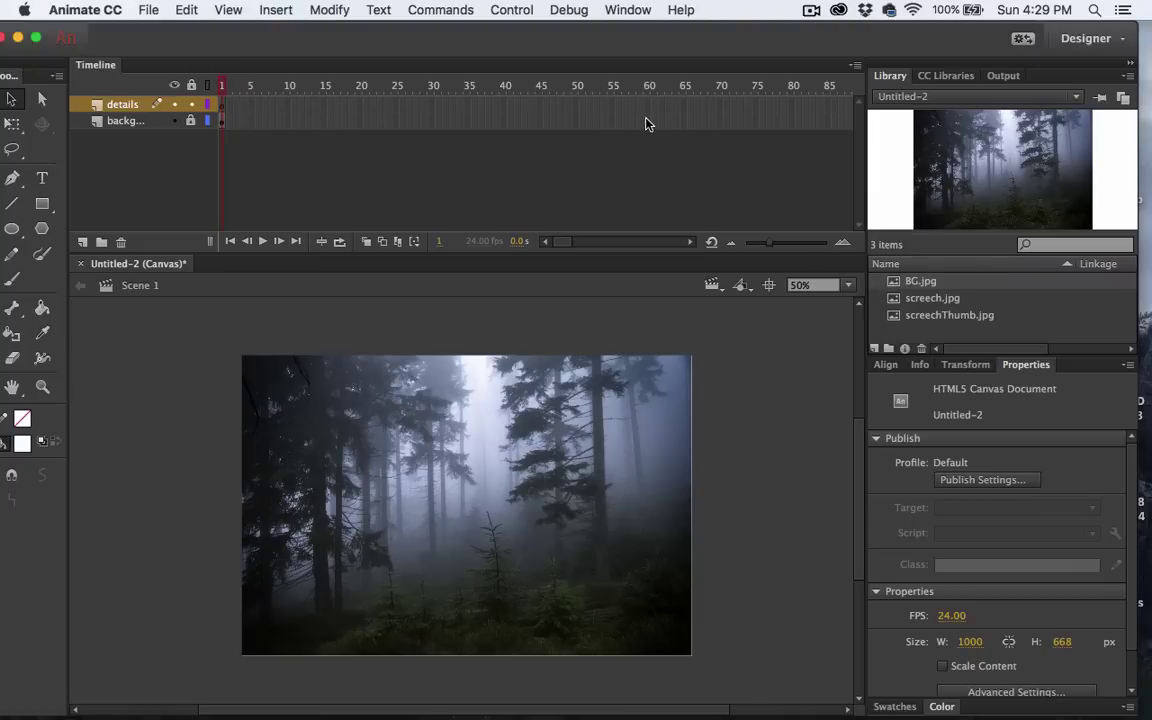
drag(646, 107, 647, 121)
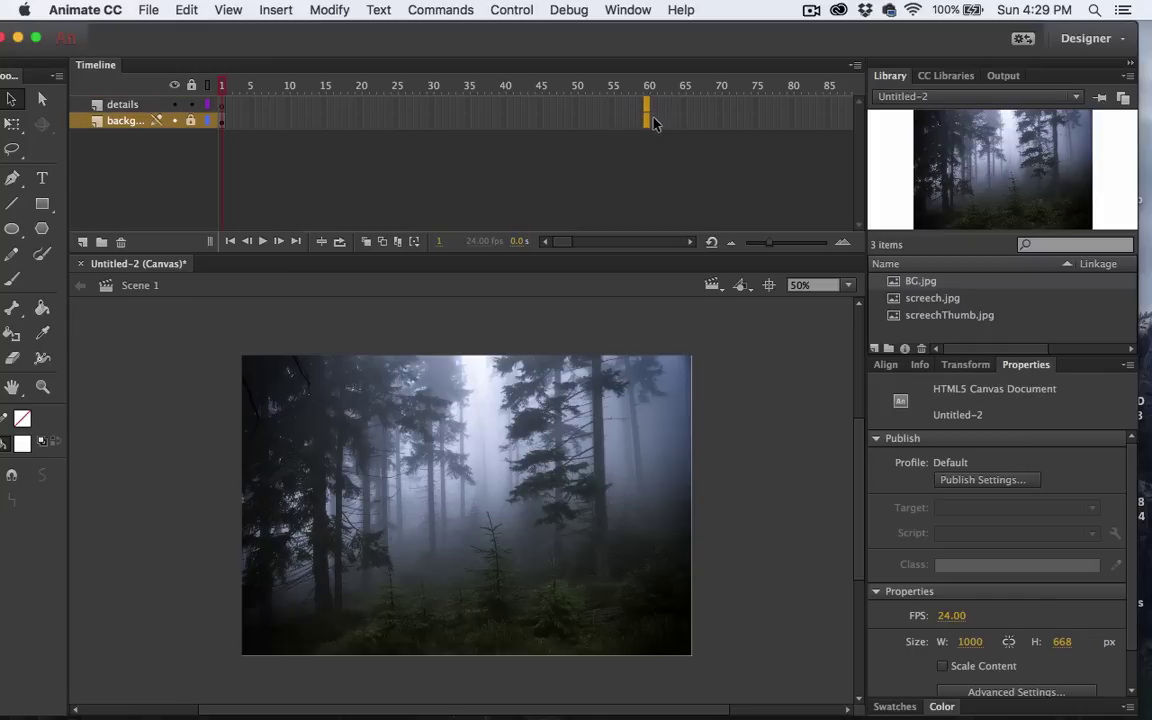
right_click(648, 112)
click(709, 213)
drag(648, 107, 647, 121)
right_click(648, 121)
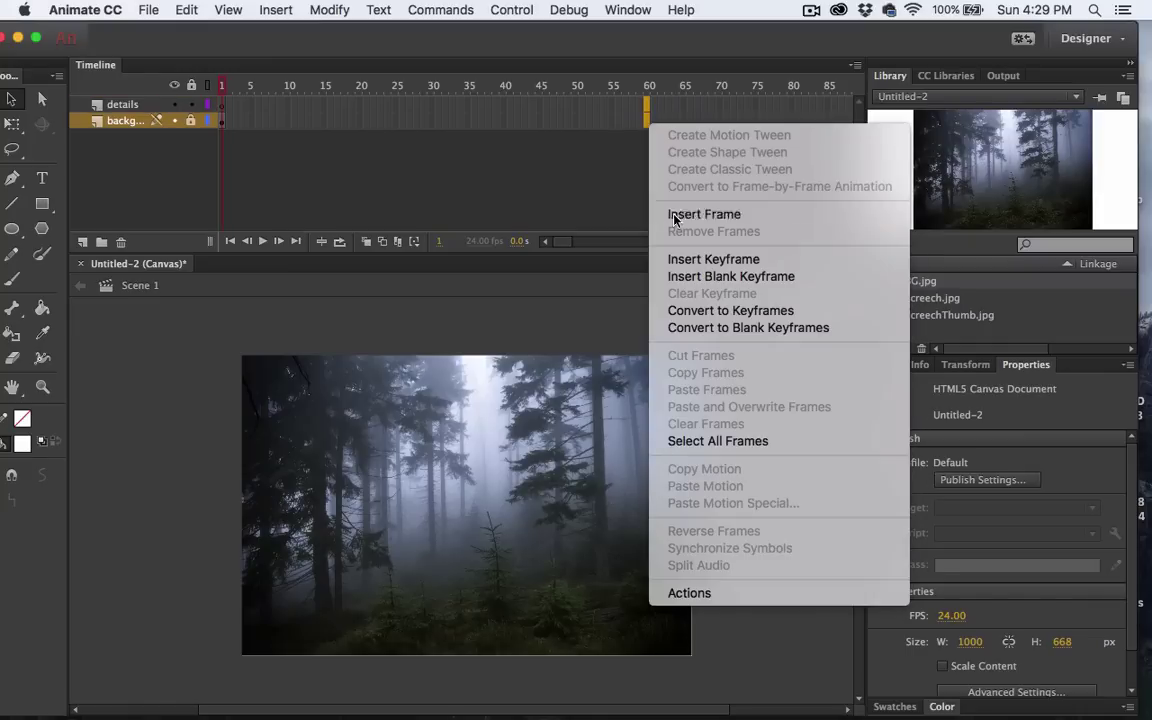
click(704, 214)
drag(645, 82, 472, 93)
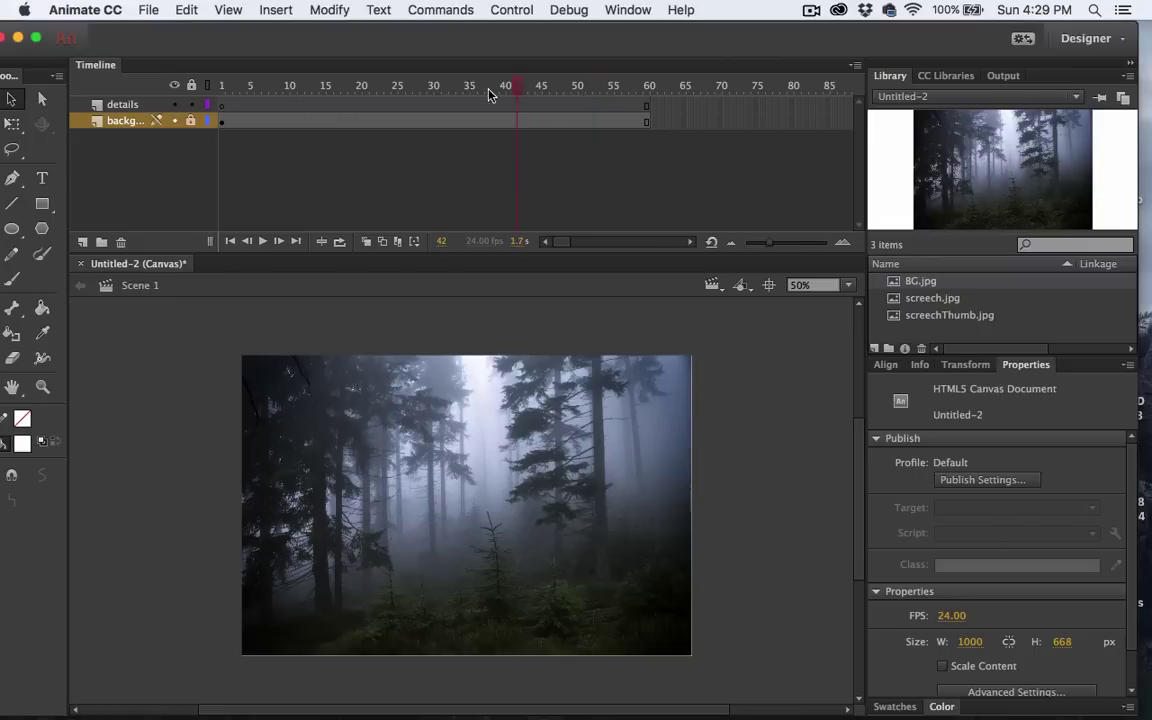
Add a keyframe at frame 10 of details and place screech.jpg on the forest's left side.
click(289, 108)
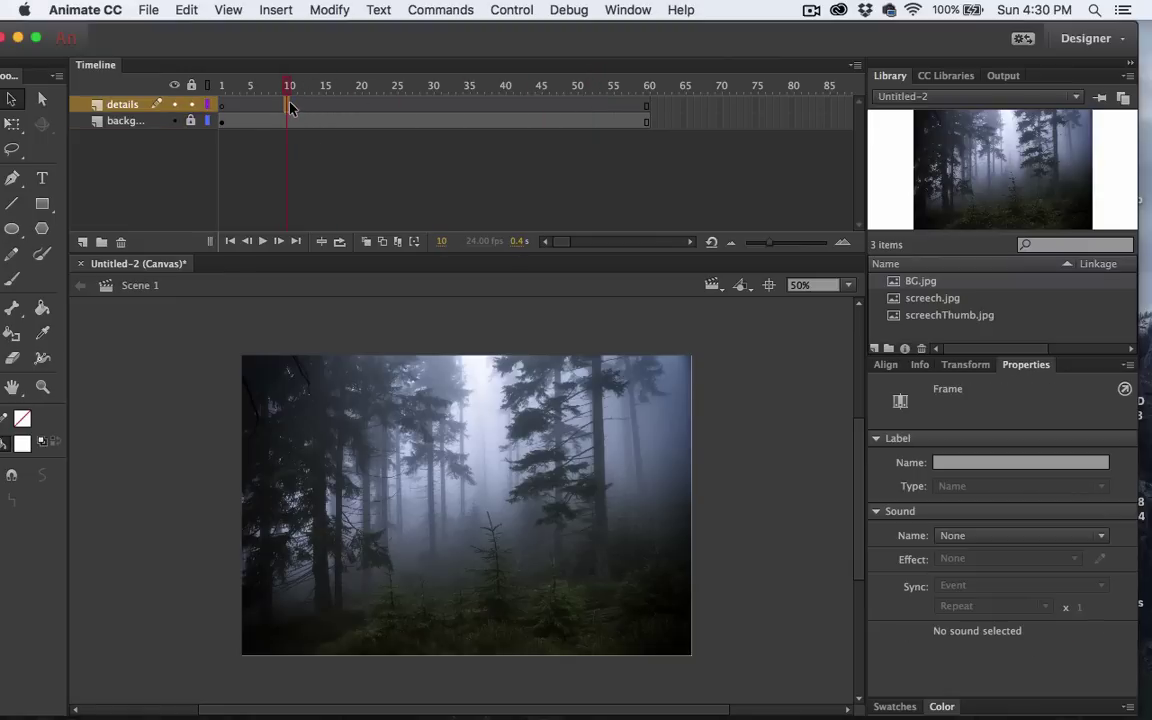
right_click(287, 107)
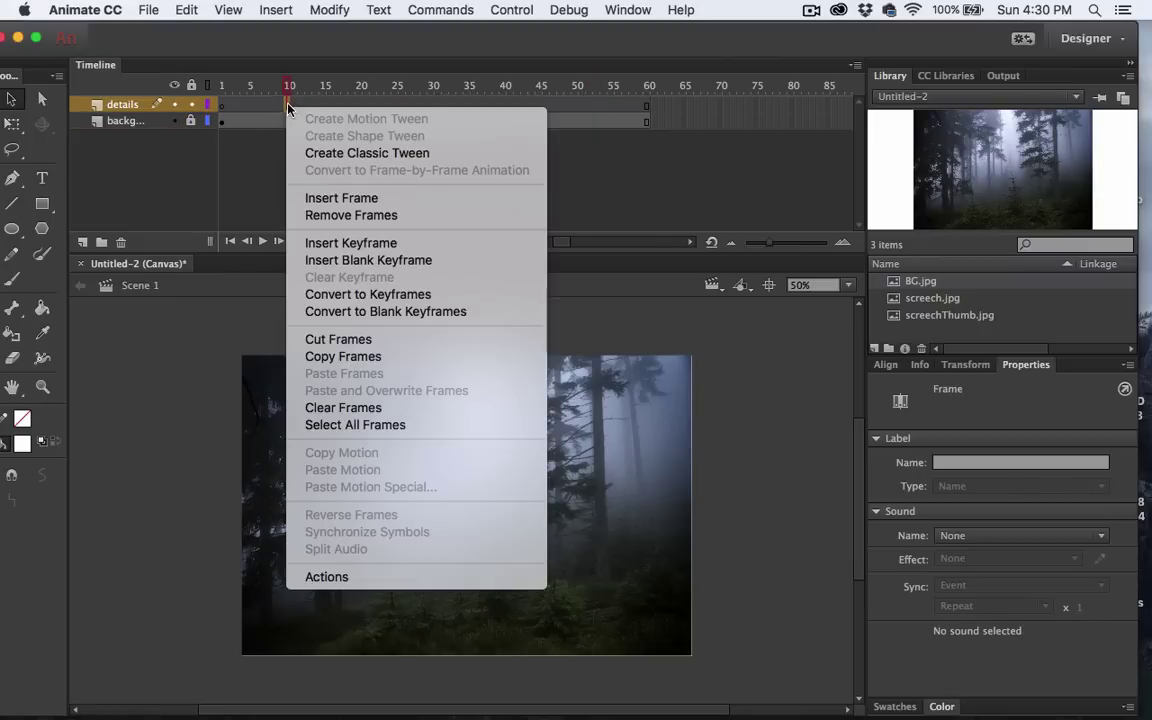
click(310, 243)
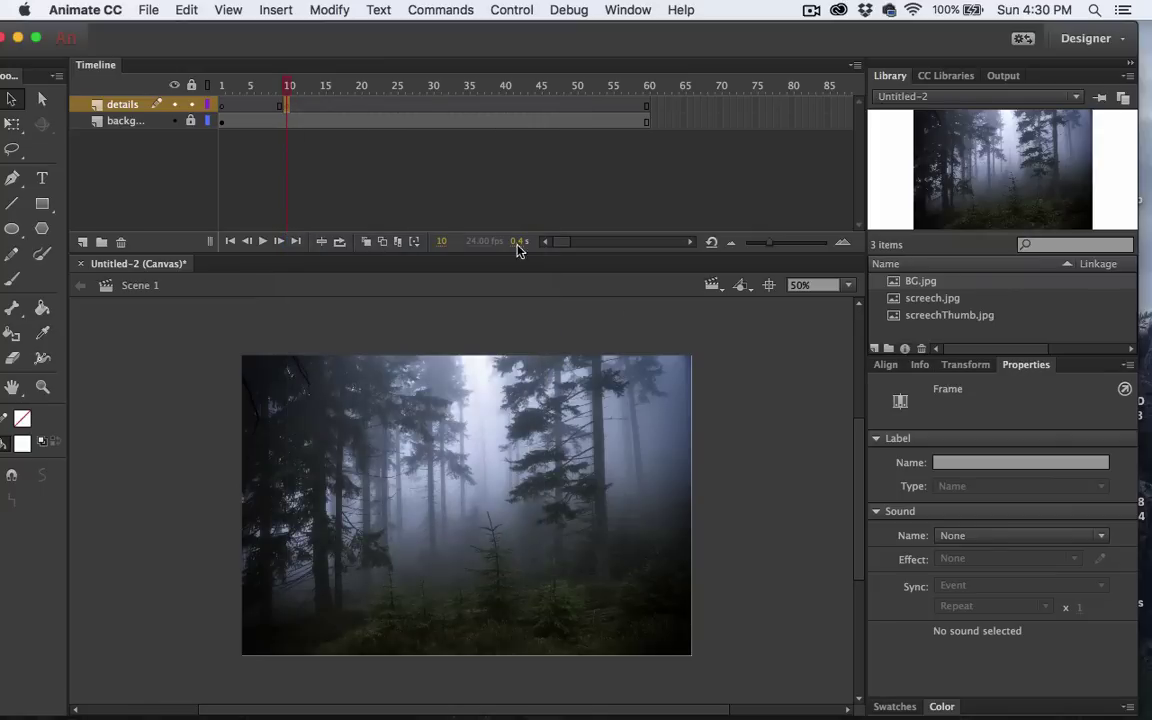
click(893, 299)
drag(893, 301, 322, 440)
drag(299, 390, 335, 441)
Convert the owl photo into a Movie Clip symbol named 'details'.
click(329, 10)
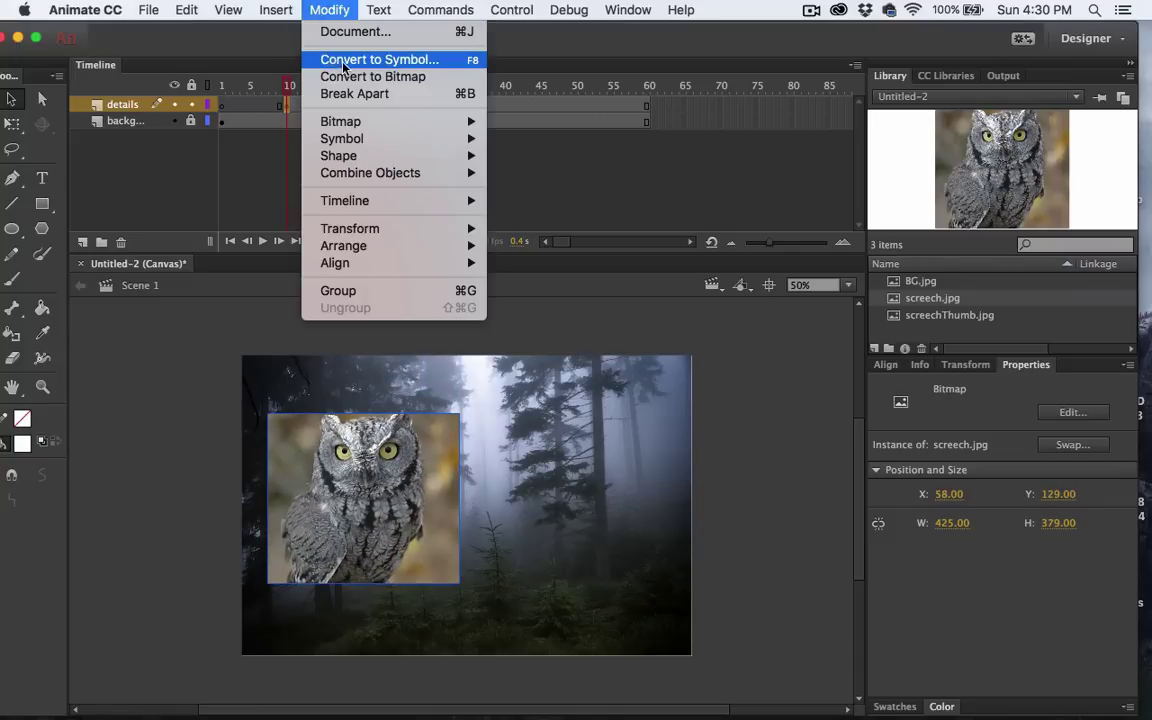
click(308, 60)
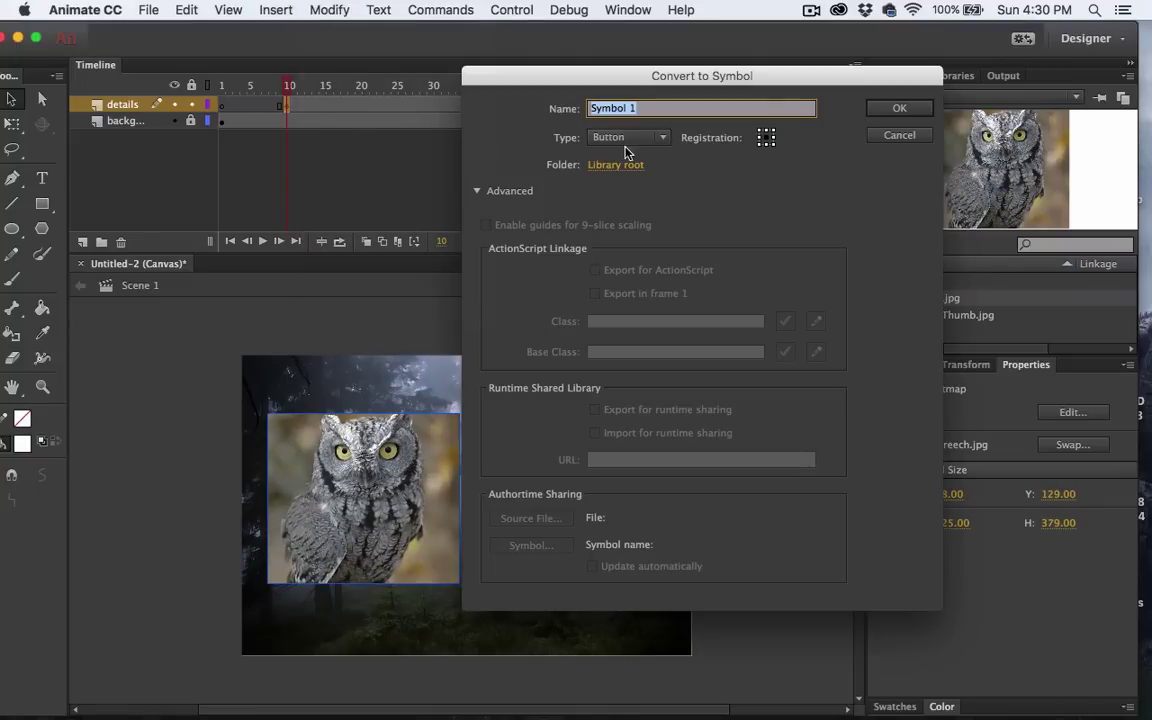
click(657, 139)
click(657, 156)
text(details)
key(Return)
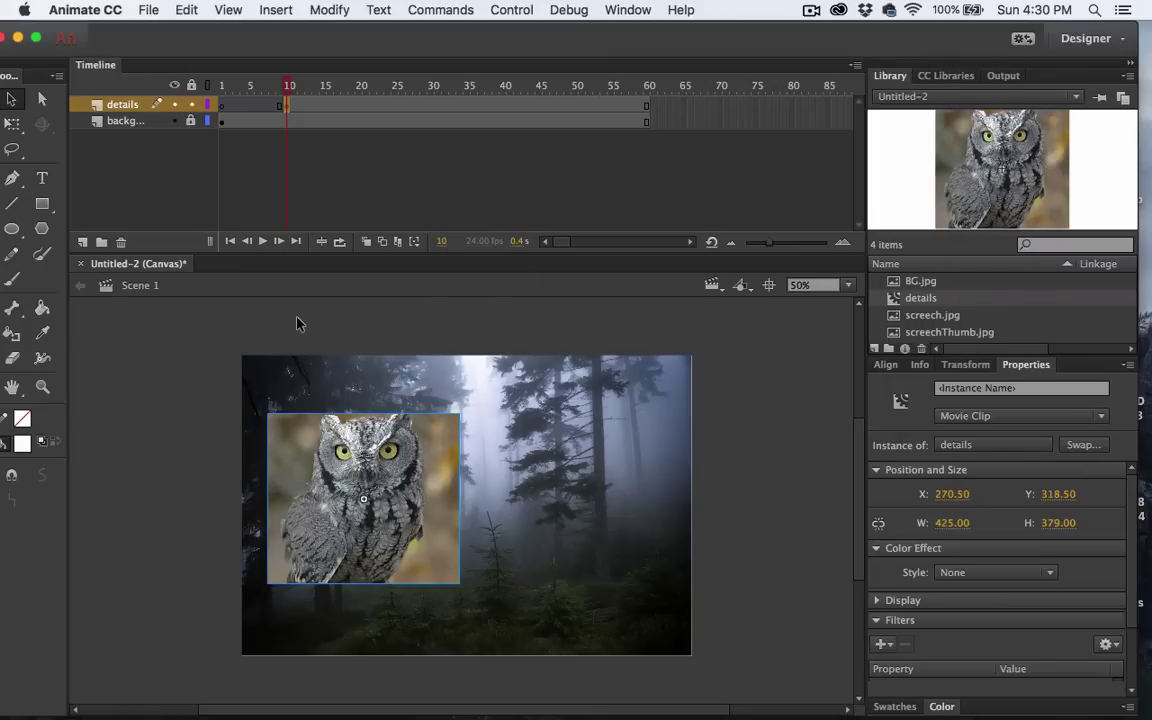
Inside the details symbol, draw a black rectangle covering most of the stage.
double_click(285, 420)
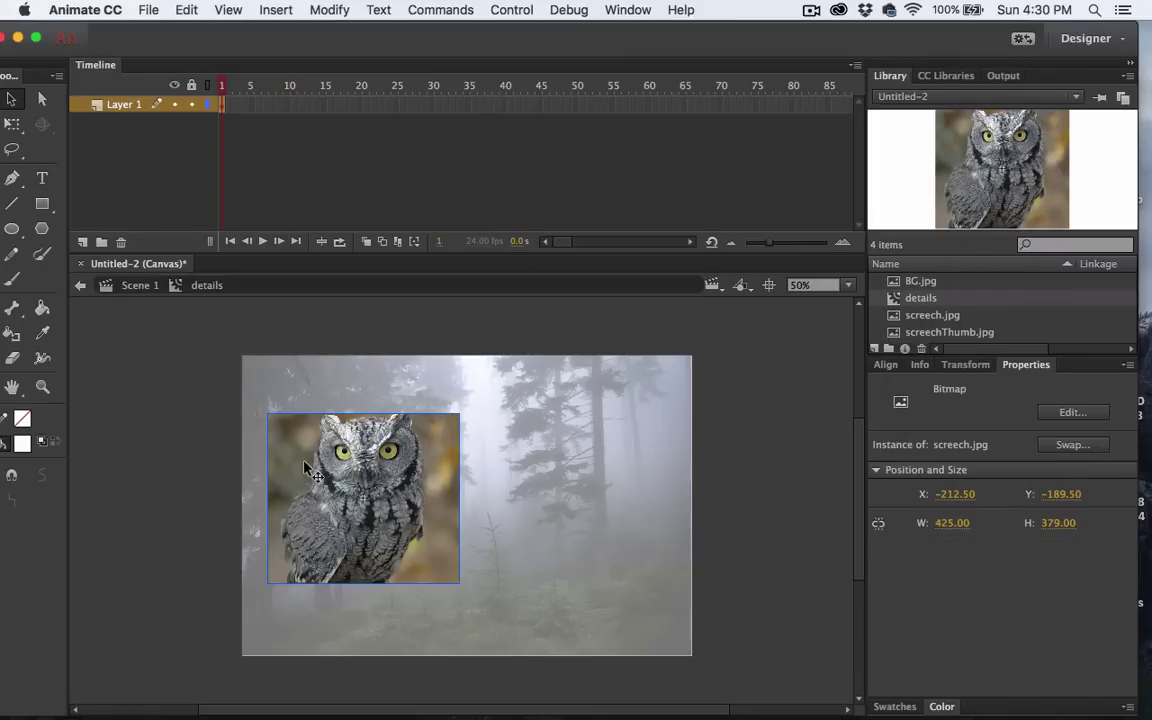
drag(145, 38, 166, 38)
click(63, 203)
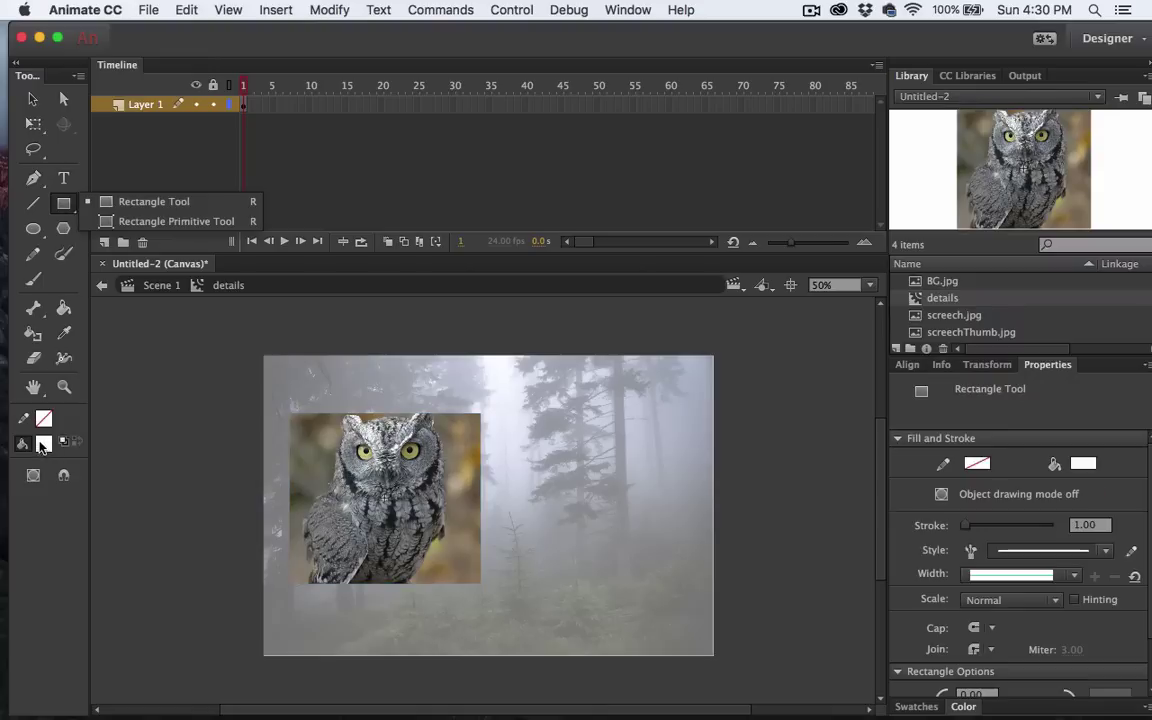
click(45, 445)
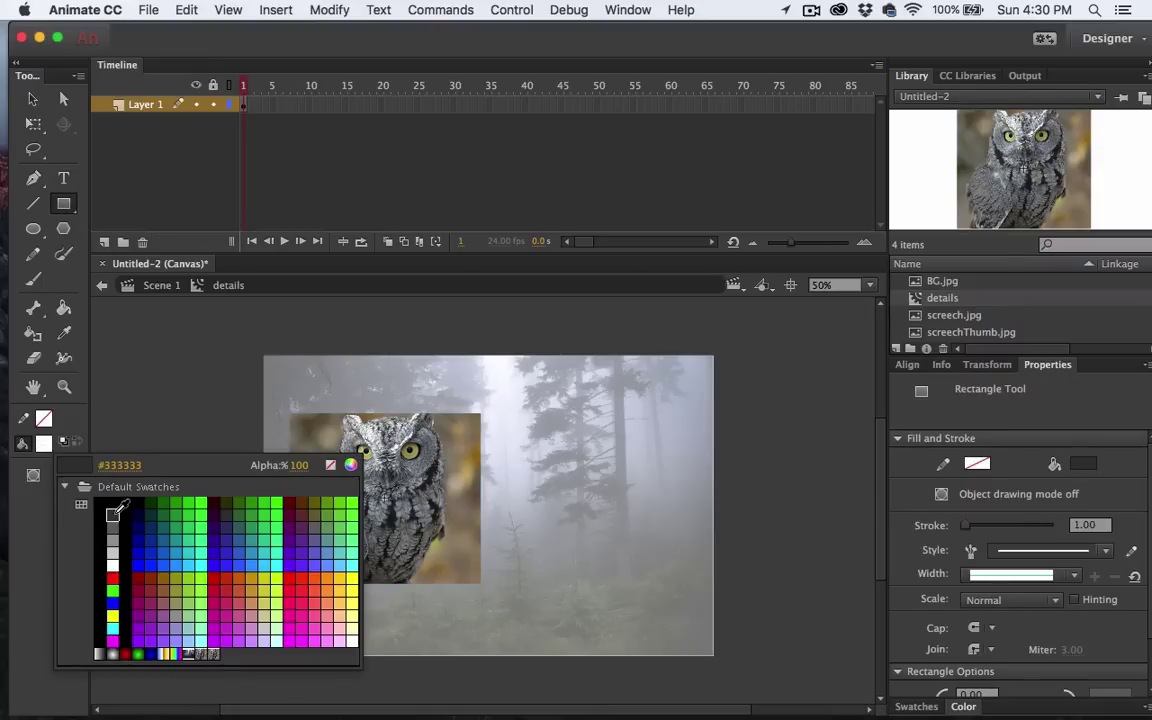
click(111, 513)
click(45, 445)
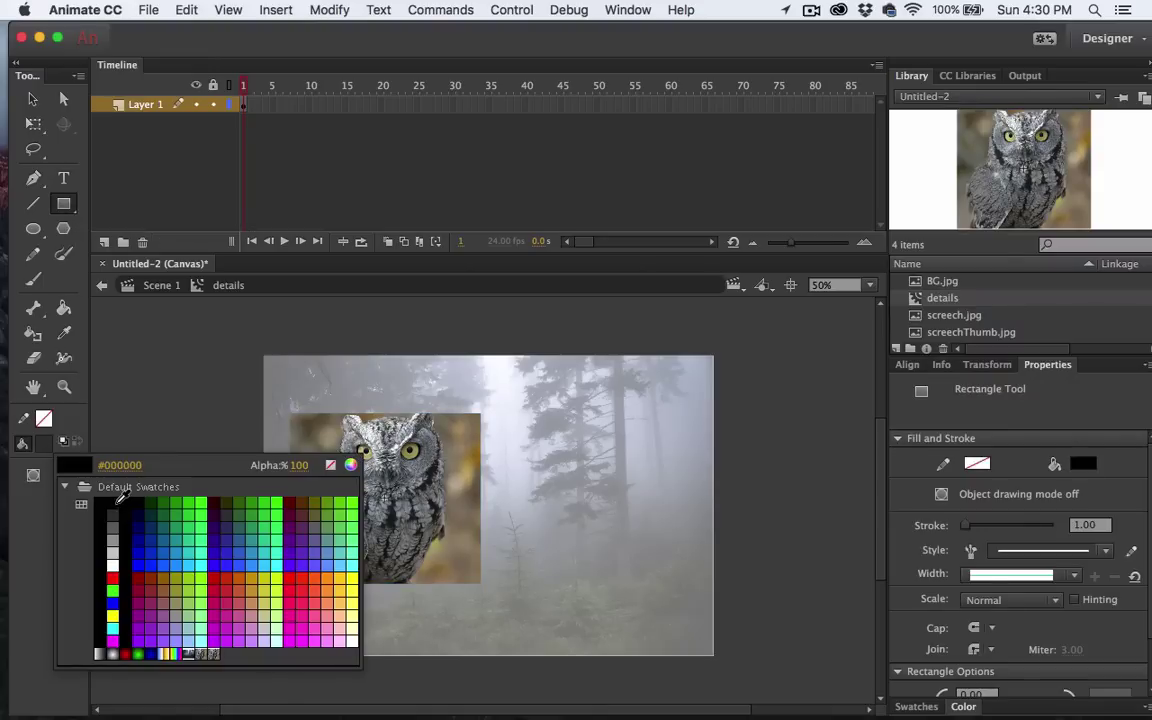
click(106, 499)
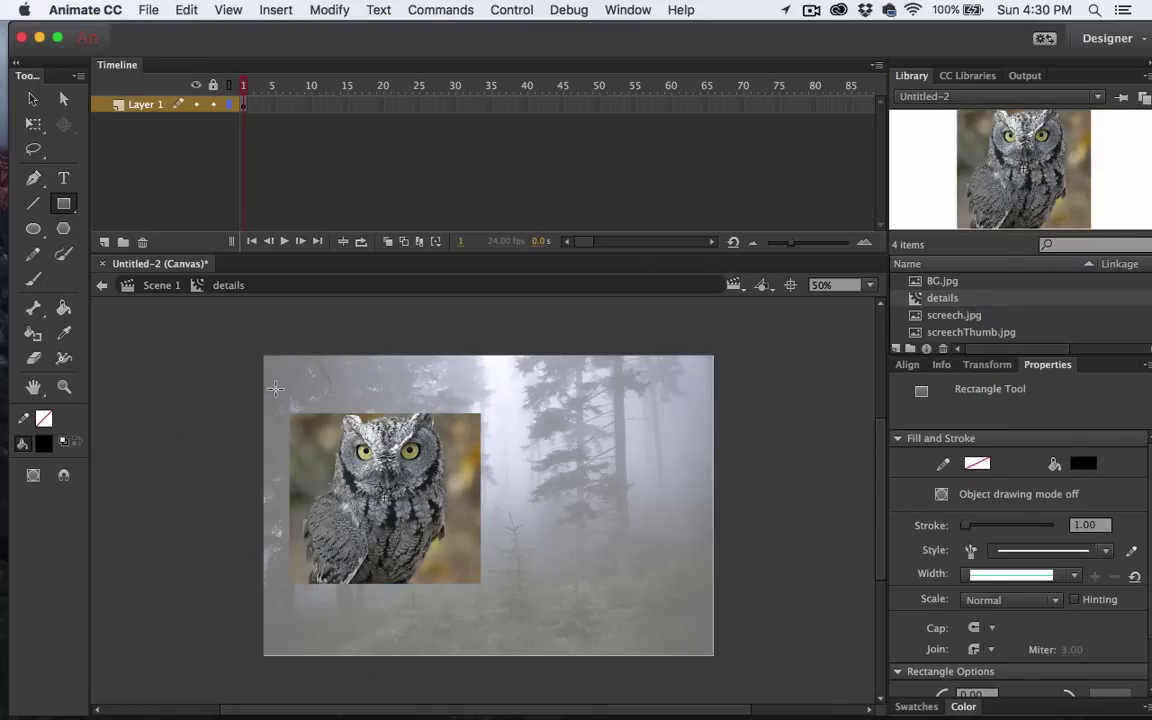
drag(275, 388, 703, 630)
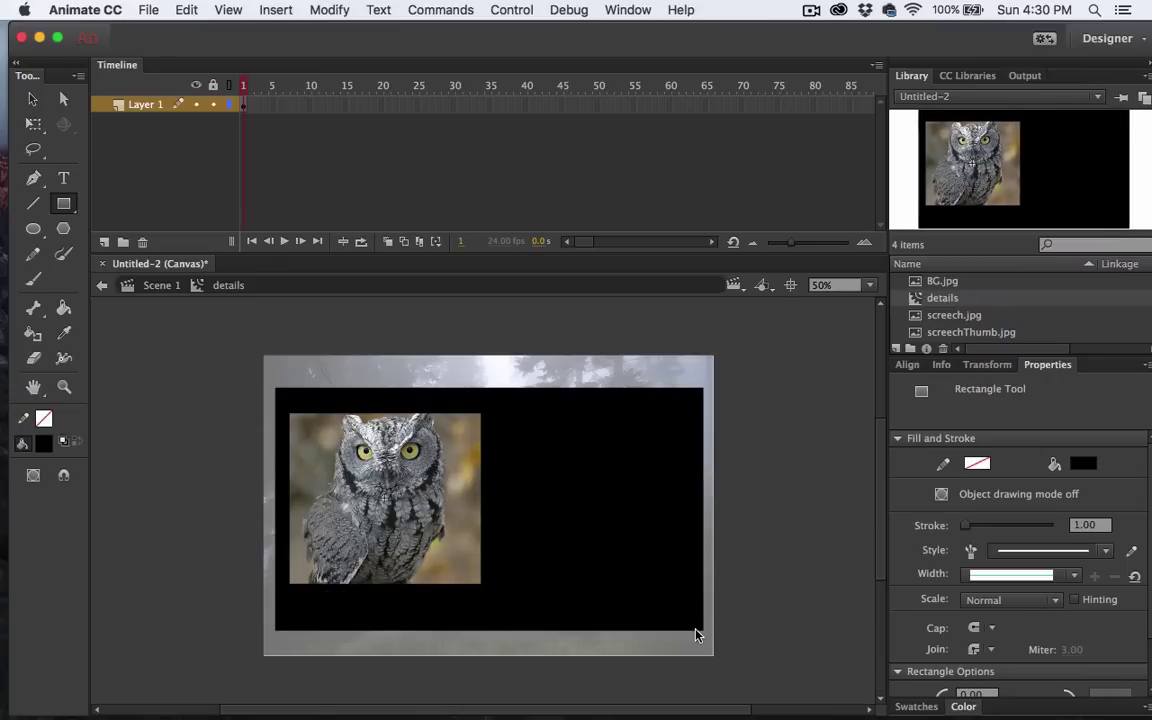
Lower the rectangle's fill alpha to about 70%.
click(44, 443)
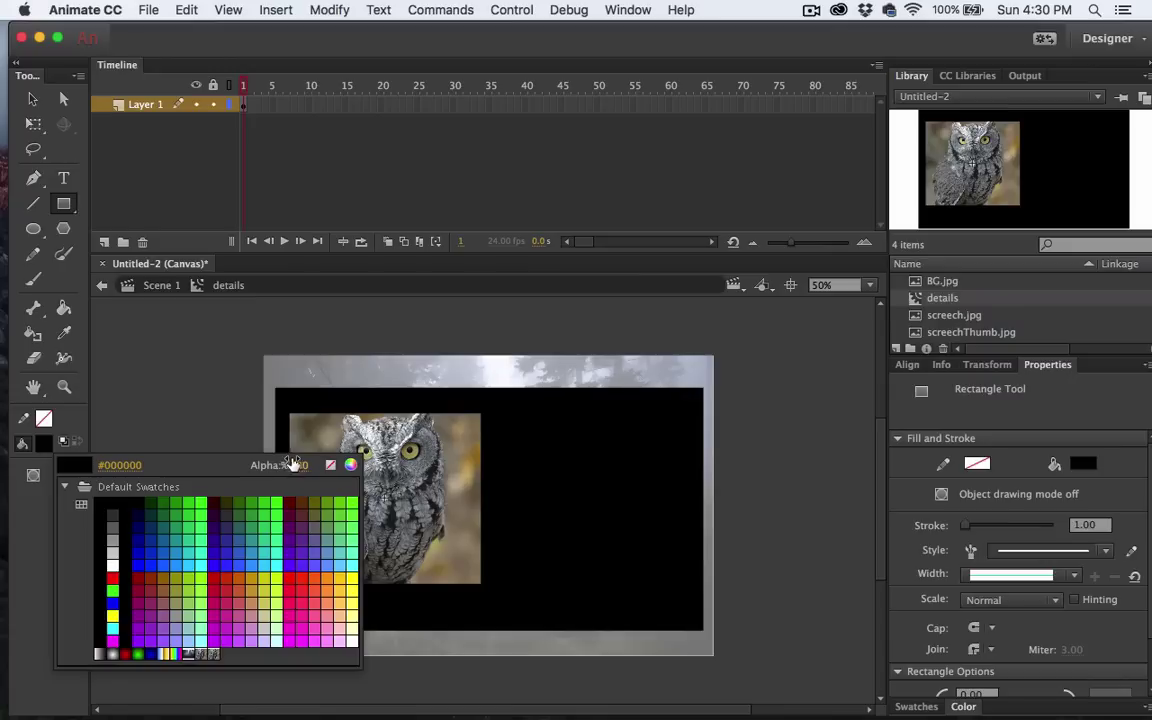
drag(296, 465, 273, 464)
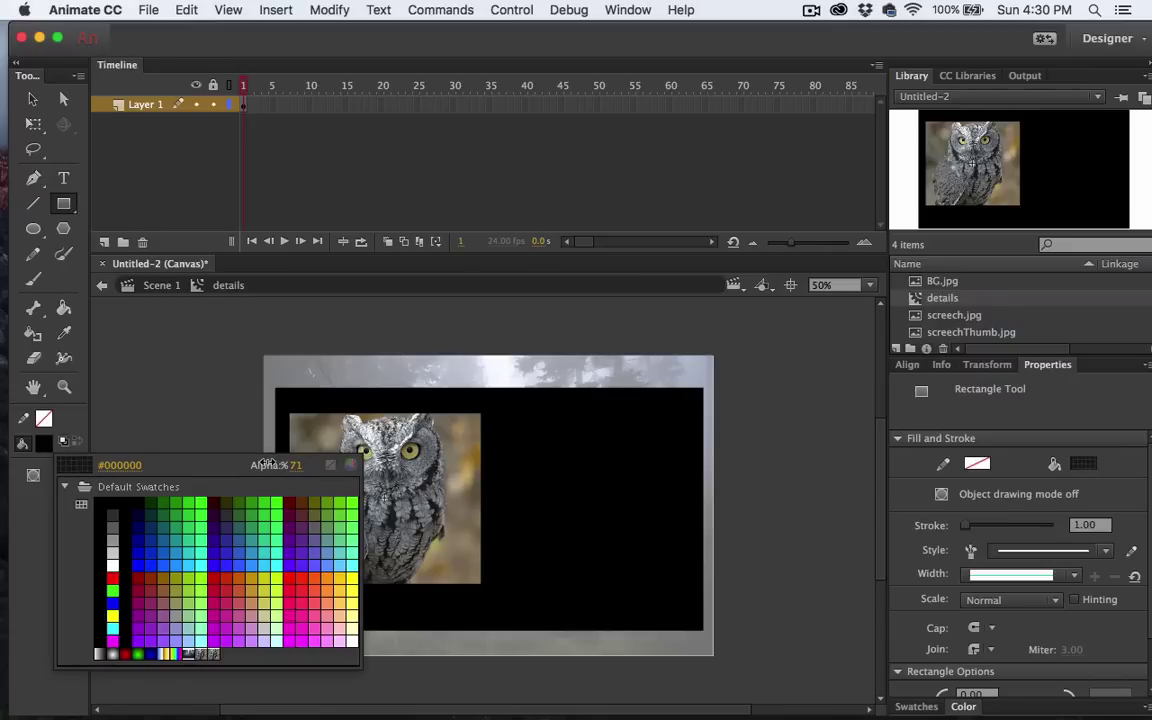
key(Return)
click(32, 98)
Add a text box right of the owl reading 'Western Screech Owl'.
click(63, 177)
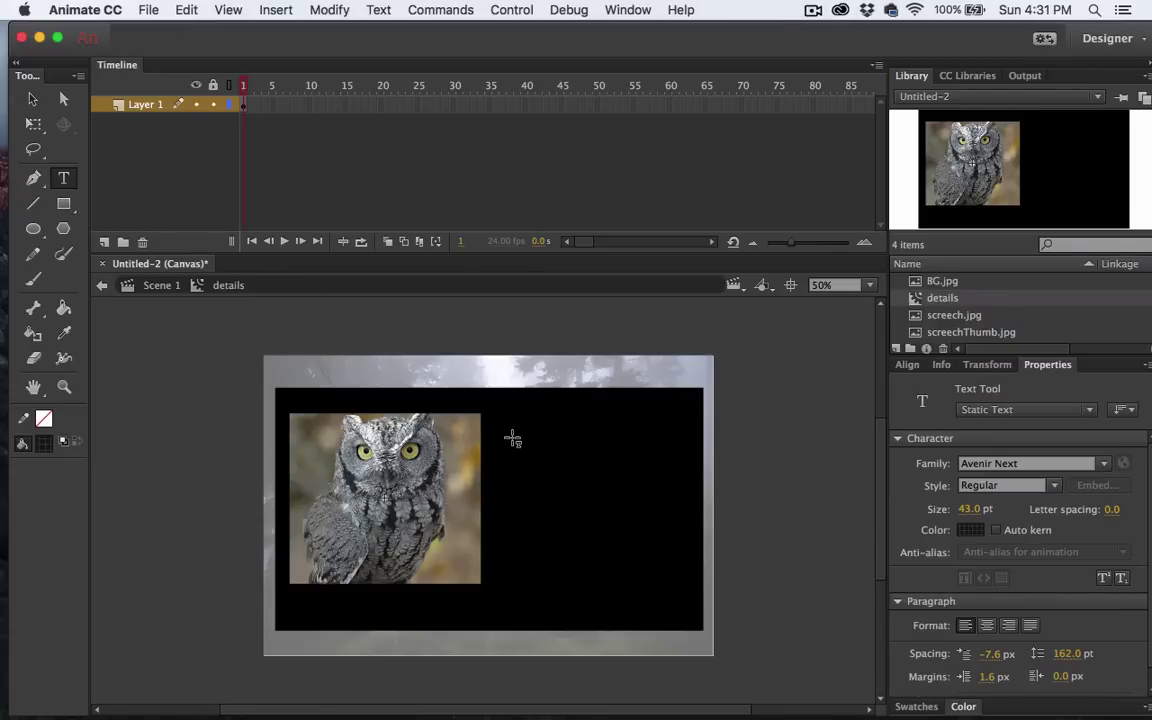
drag(496, 444, 659, 475)
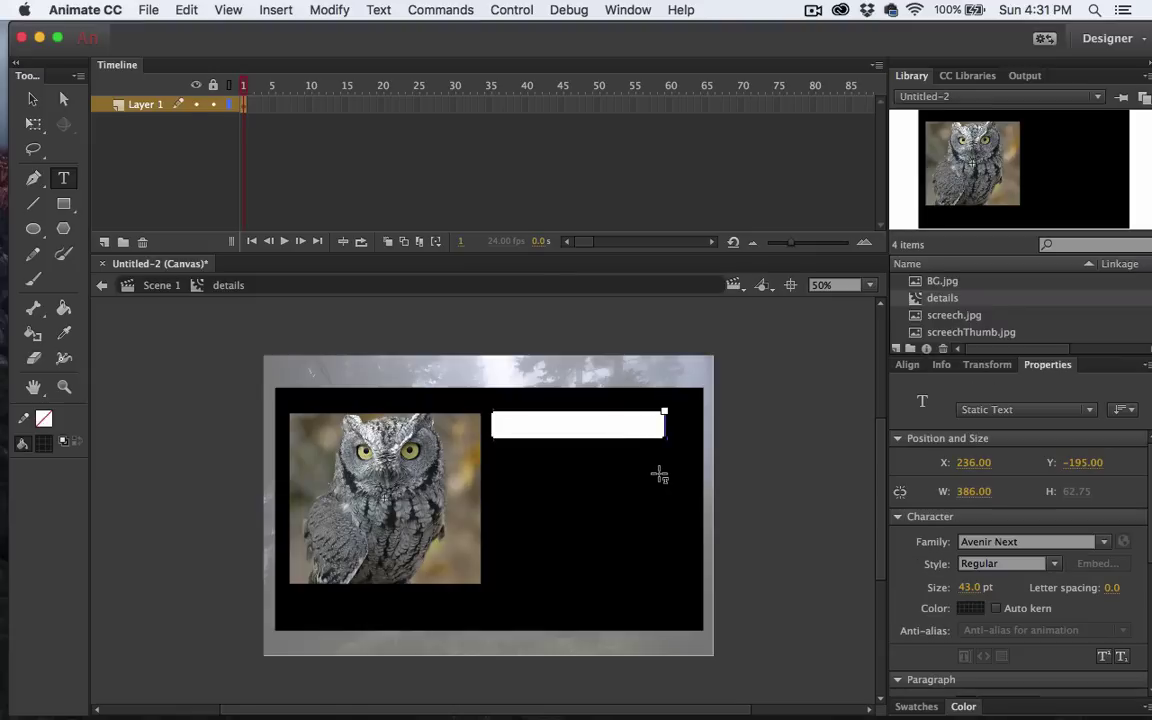
text(Western Screech Owl)
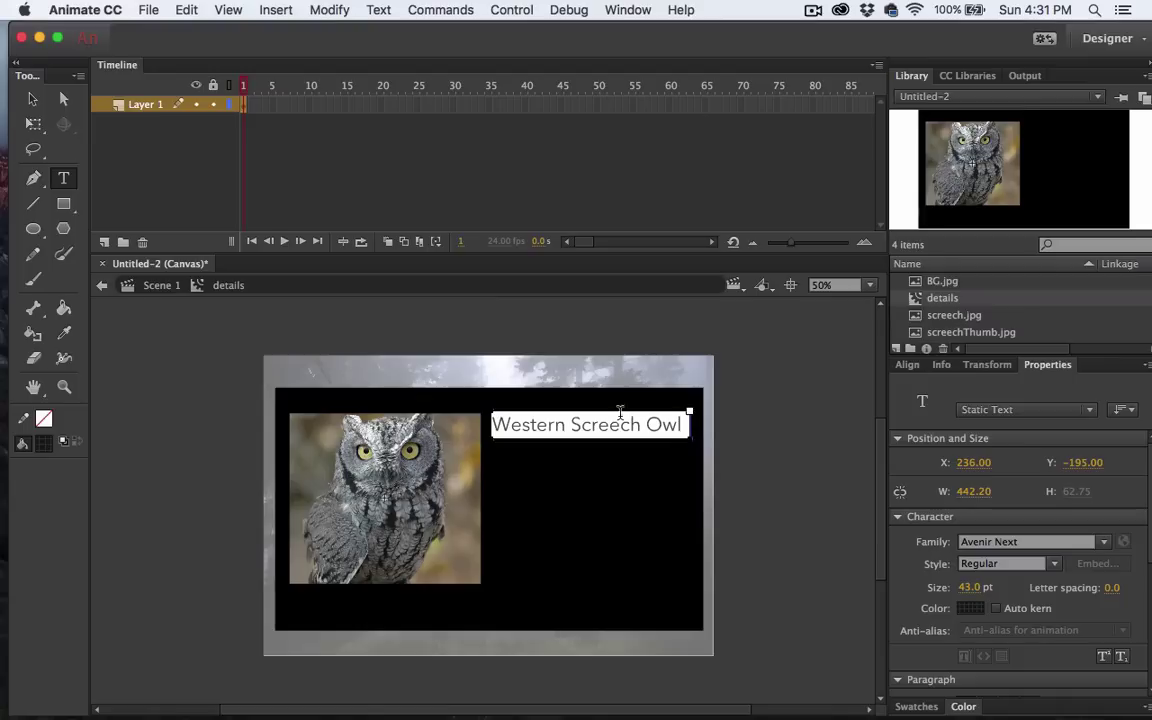
click(33, 99)
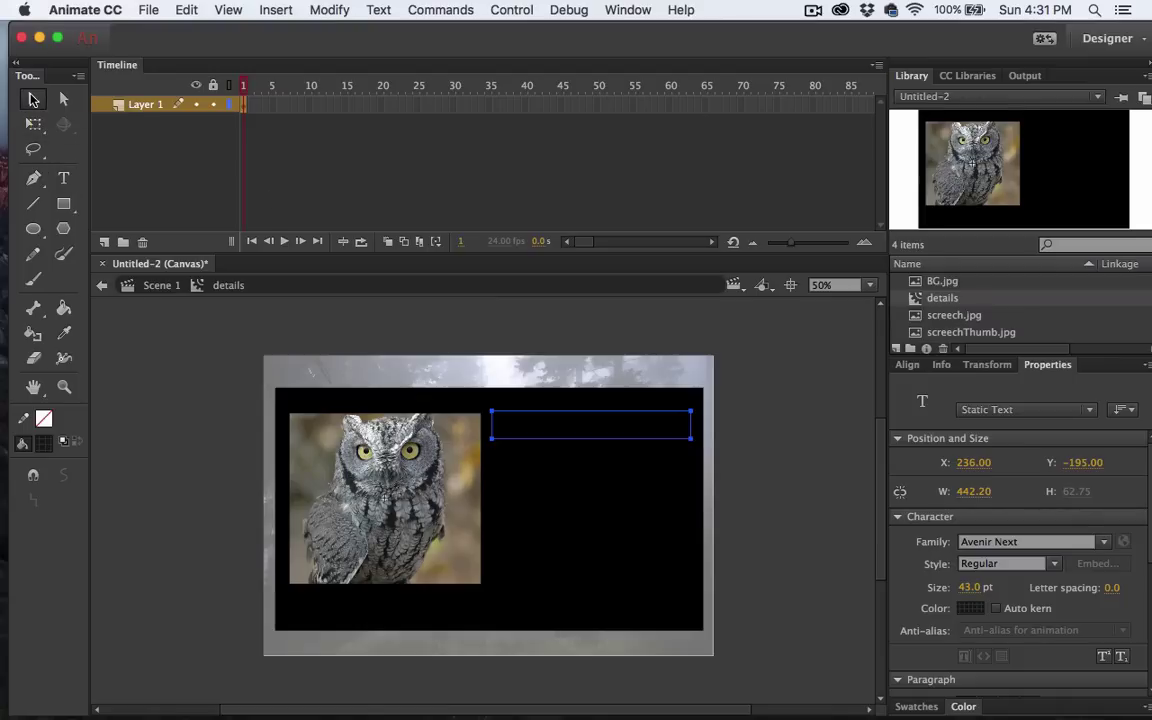
Color the heading text white (#FFFFFF) at 100% alpha.
click(44, 443)
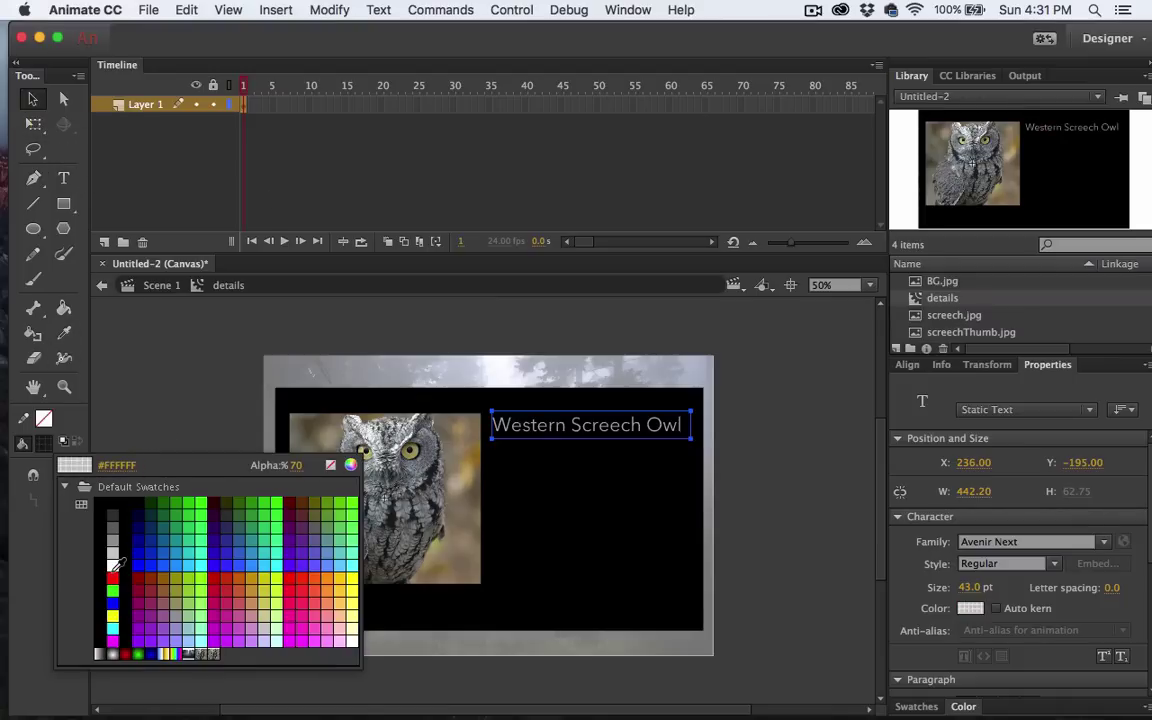
click(113, 565)
click(44, 443)
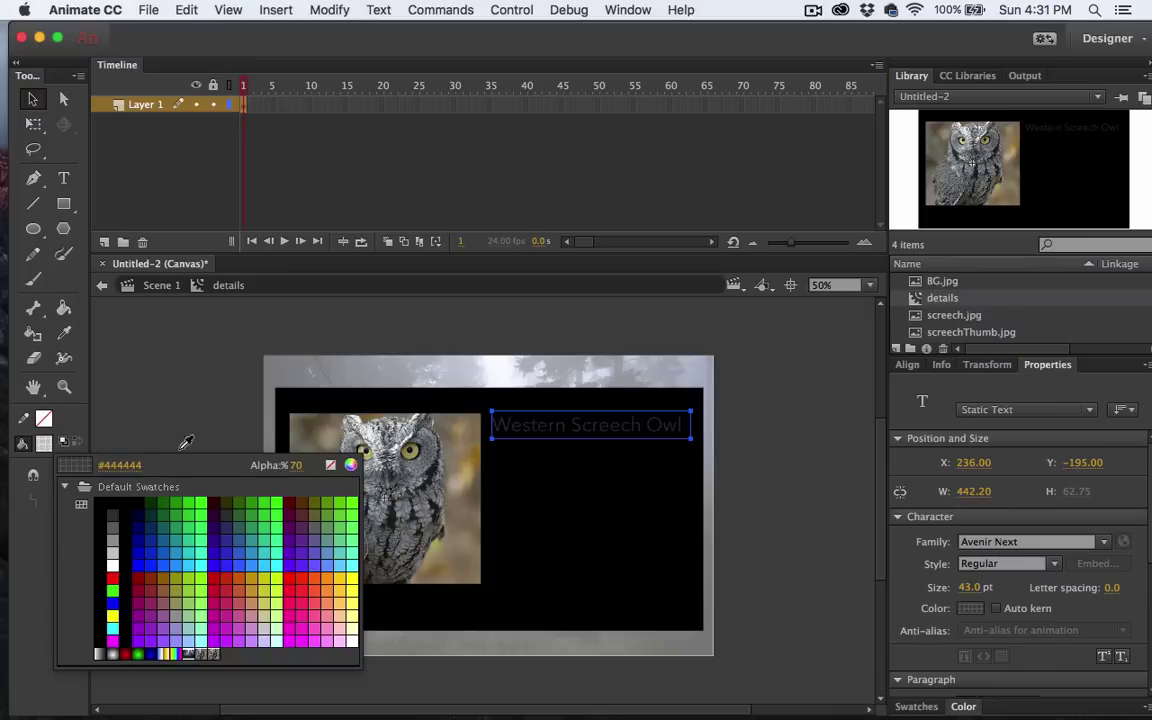
drag(270, 466, 303, 465)
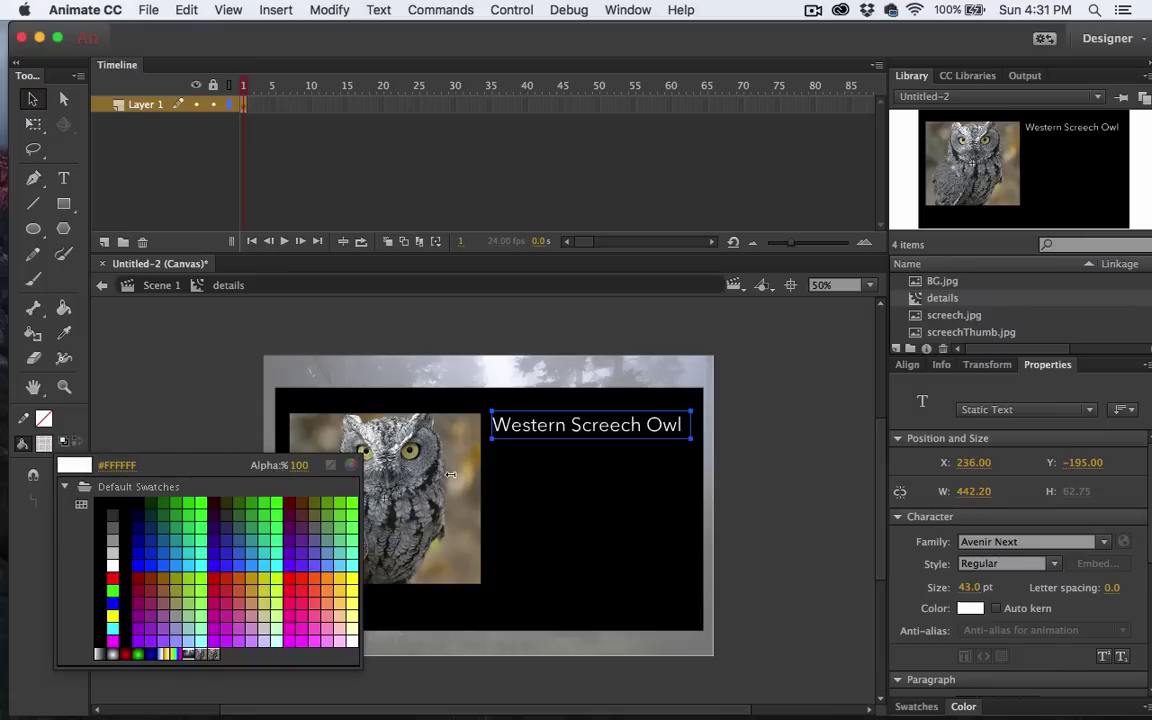
key(Return)
click(63, 178)
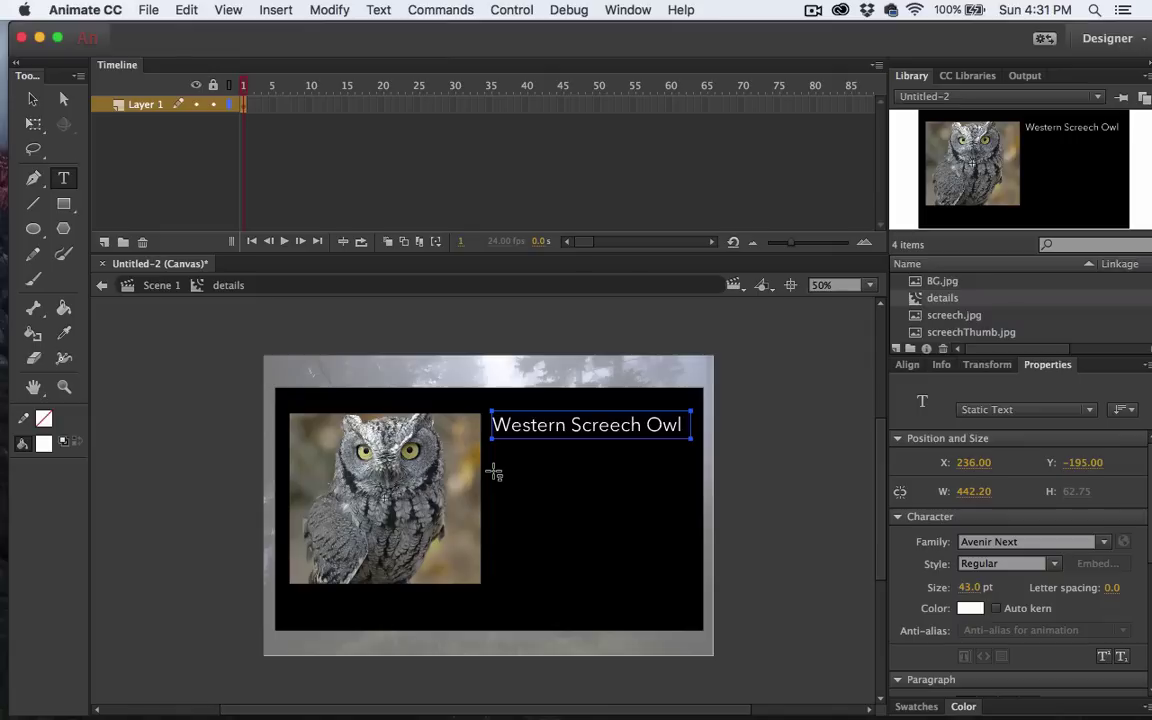
key(Escape)
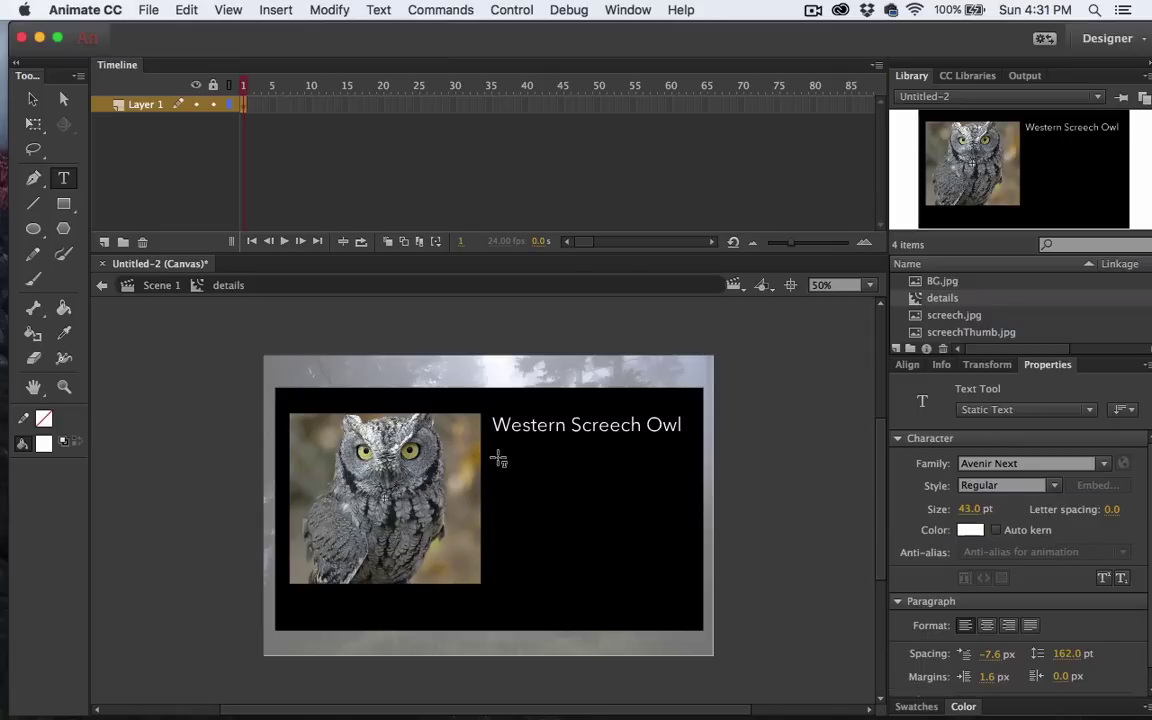
Add a 24 pt text box under the heading with the pasted owl description.
drag(498, 458, 682, 565)
click(966, 587)
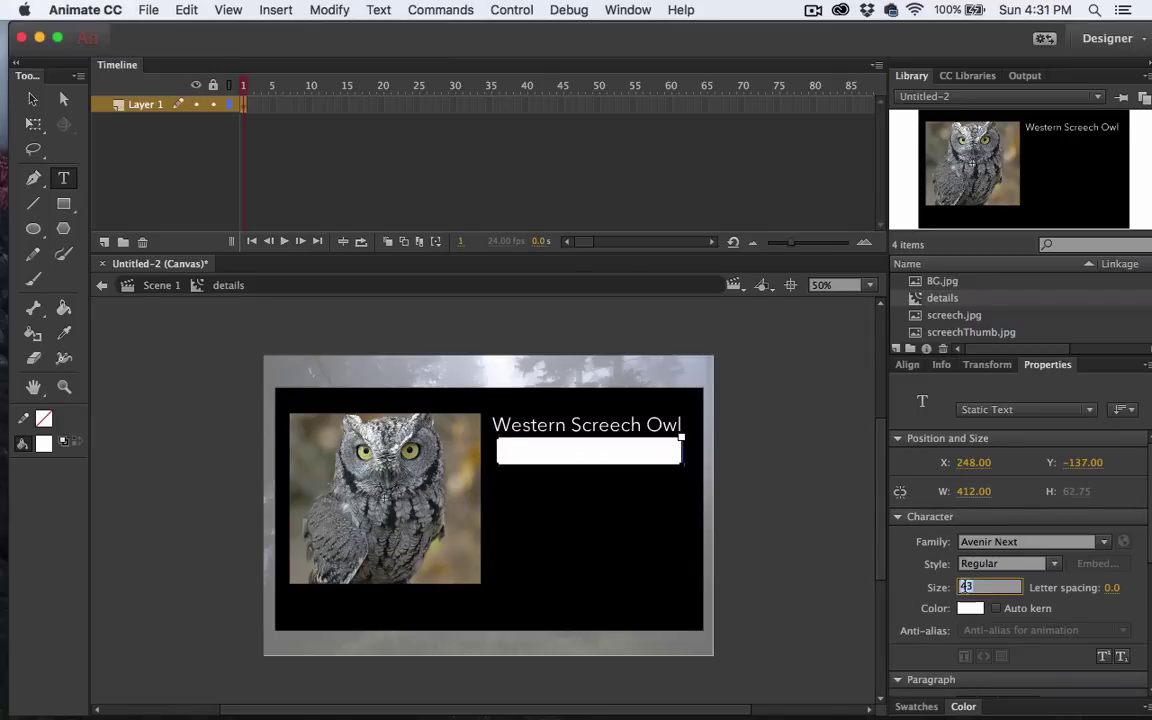
key(Return)
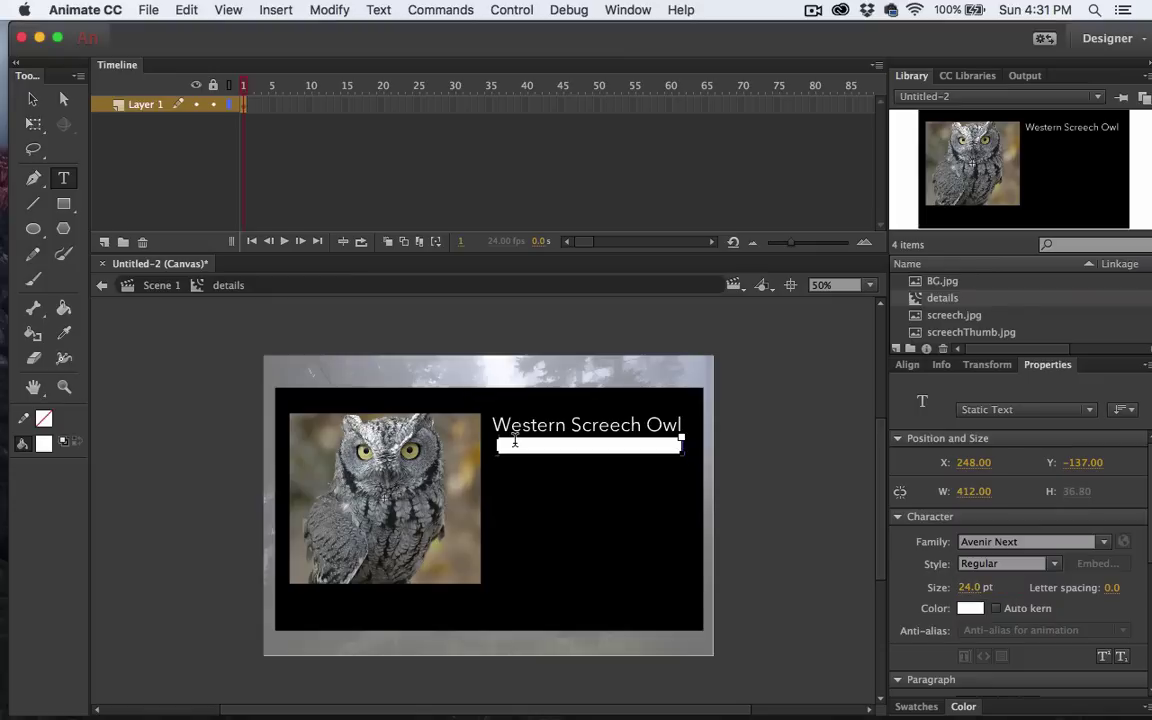
text(The Western screech owl (Megascops kennicottii) is a small owl native to North and Central America, closely related to the European scops owl and the North American eastern screech owl. The scientific name commemorates the American naturalist Robert Kennicott.)
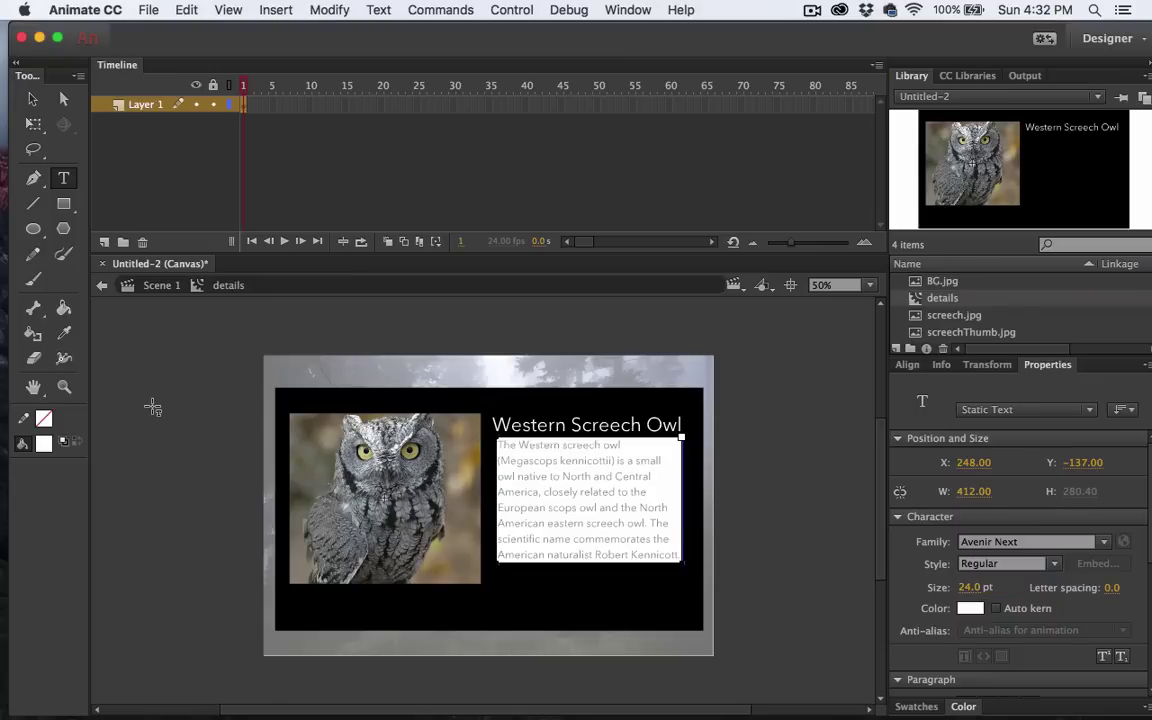
key(Escape)
key(v)
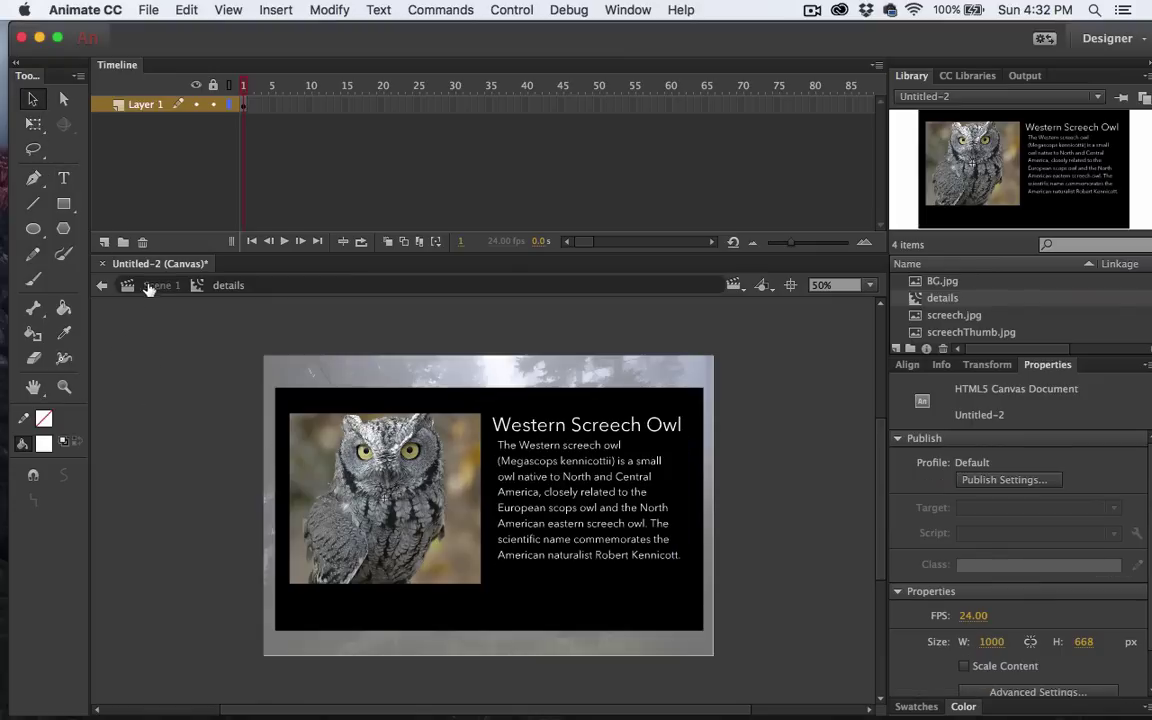
Return to Scene 1 and scrub the main timeline around the details frame.
click(153, 287)
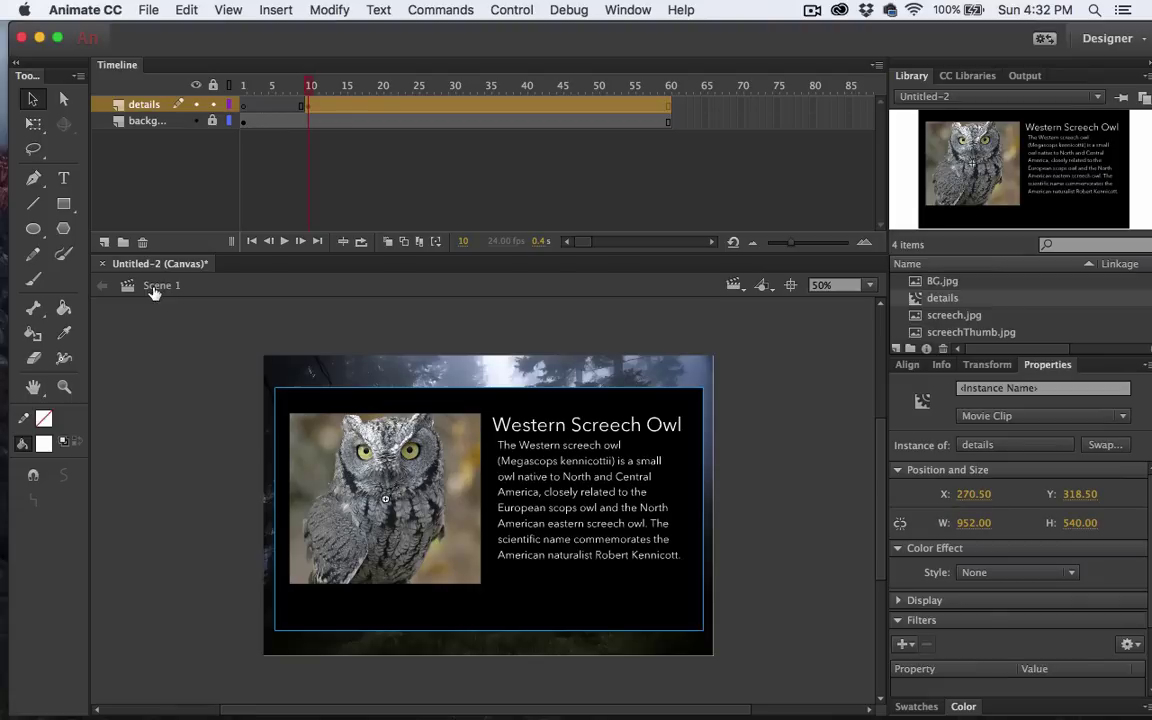
click(294, 85)
key(F7)
mouse_move(294, 85)
mouse_down()
mouse_move(233, 76)
mouse_move(309, 76)
mouse_up()
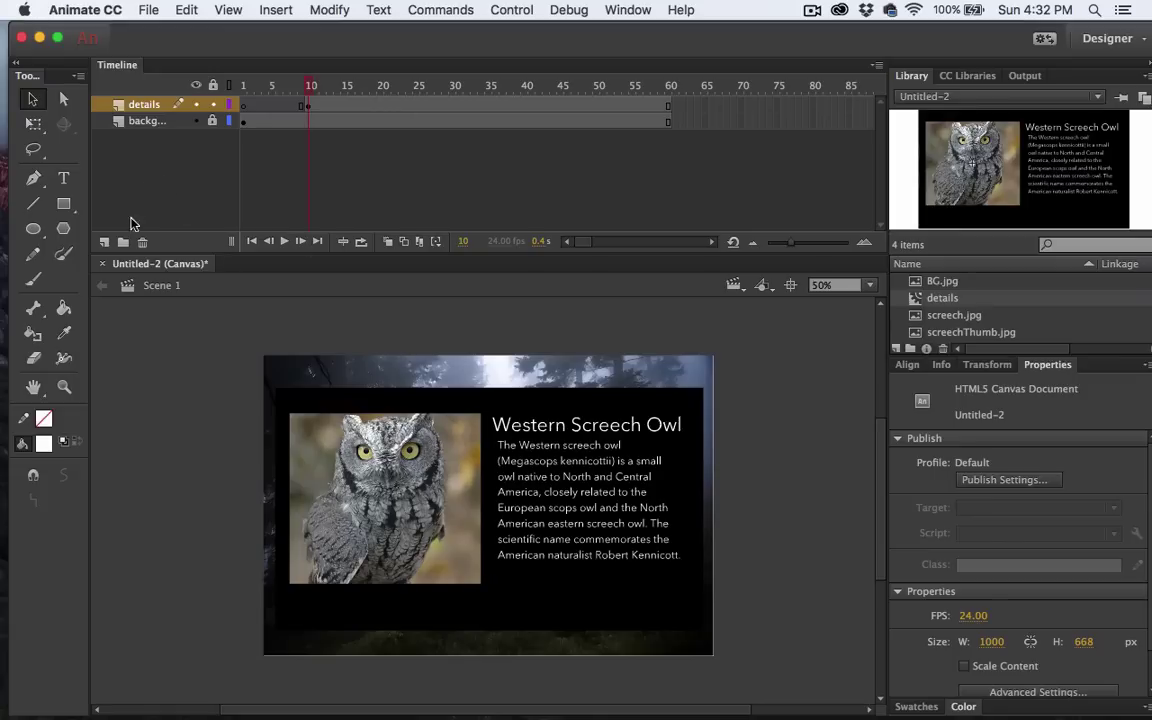
Add a new layer named 'button'.
click(104, 242)
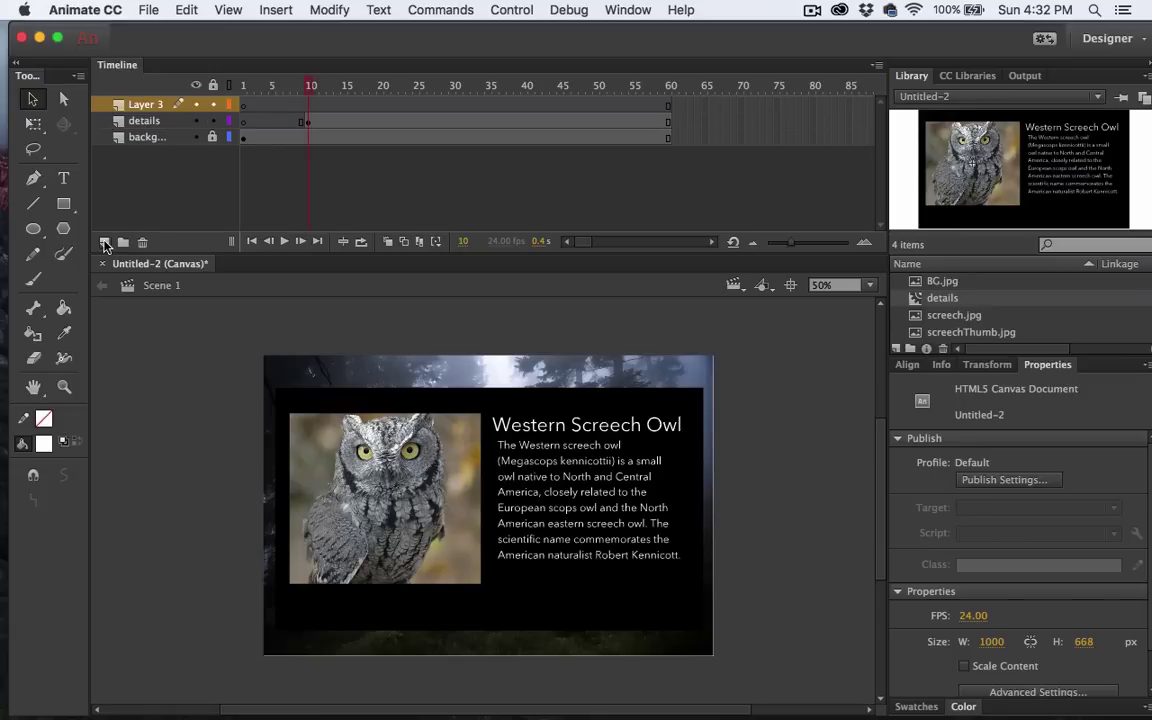
double_click(140, 104)
text(button)
key(Return)
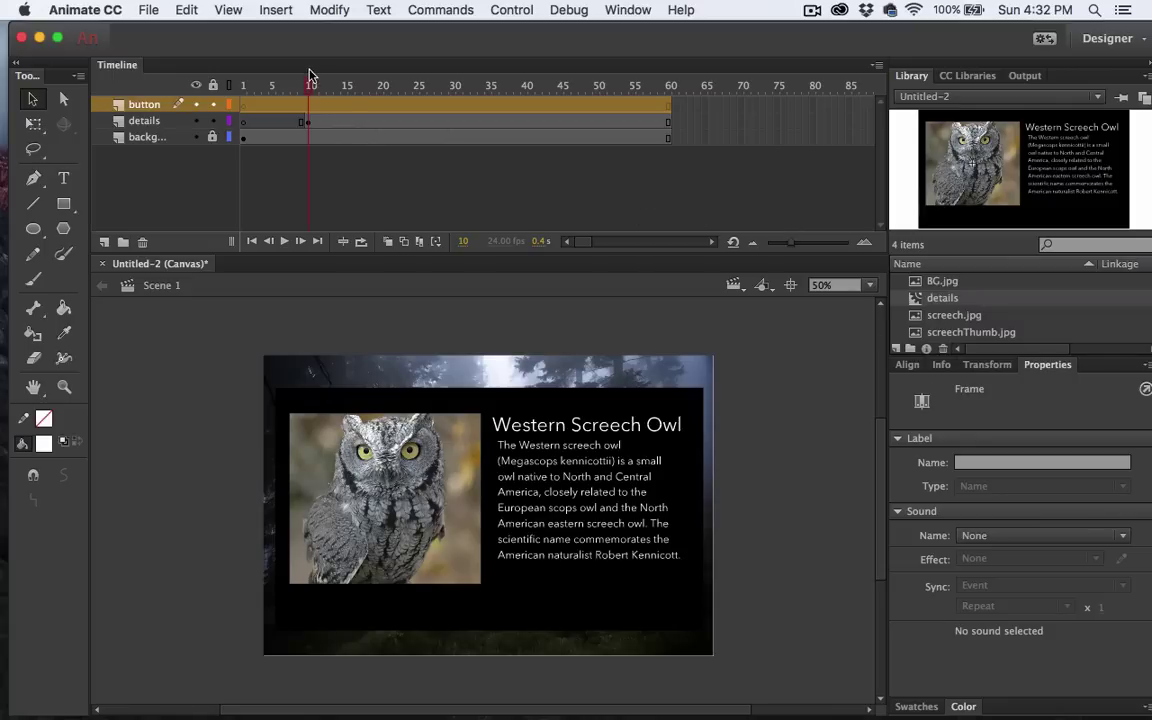
At frame 1, place screechThumb.jpg on the forest stage.
drag(305, 86, 192, 90)
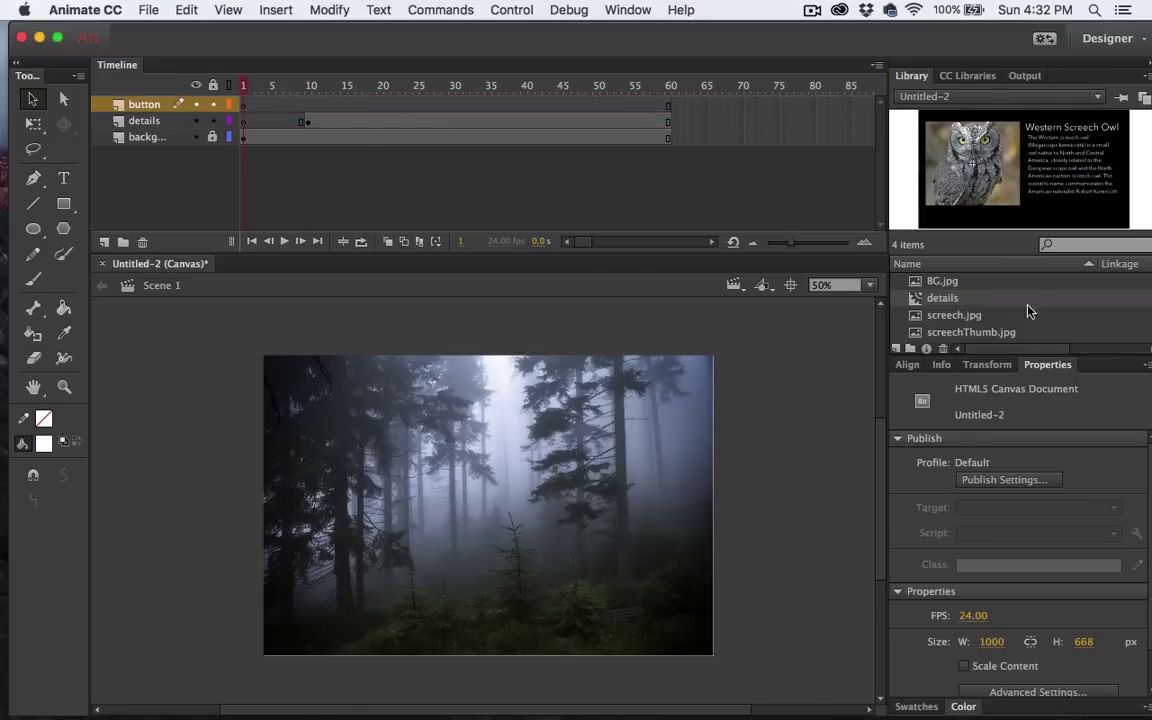
click(915, 335)
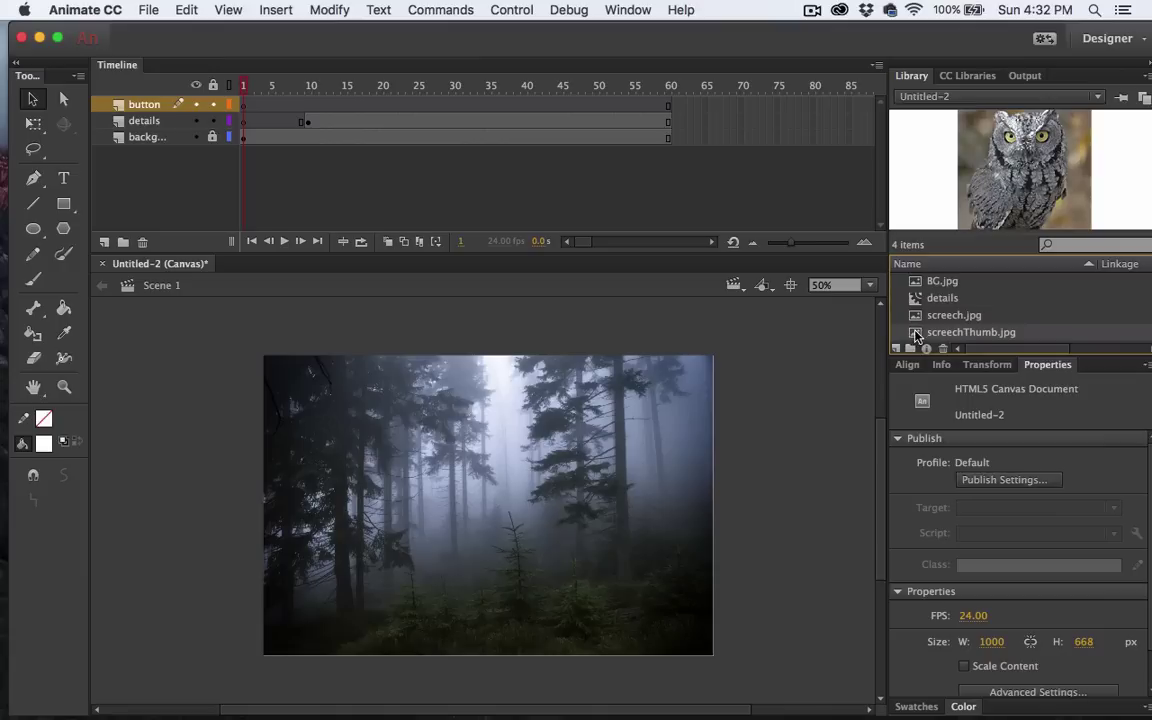
drag(915, 335, 352, 489)
click(180, 472)
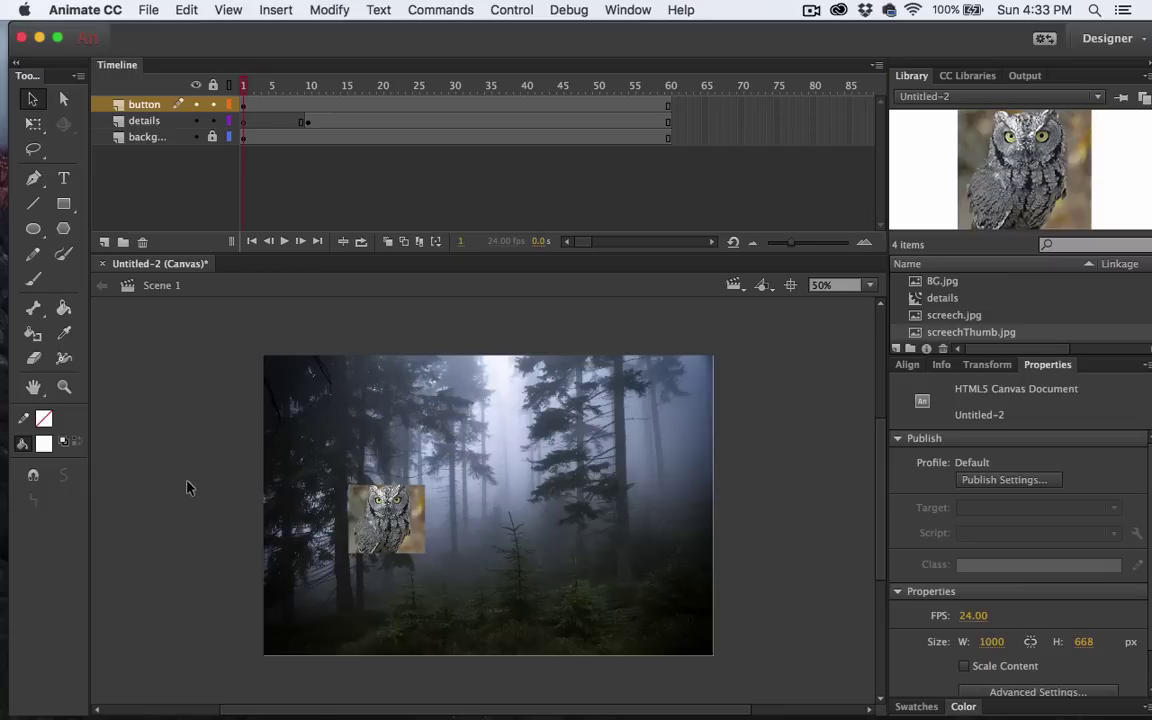
Convert the owl thumbnail into a Button symbol named 'button1'.
click(362, 505)
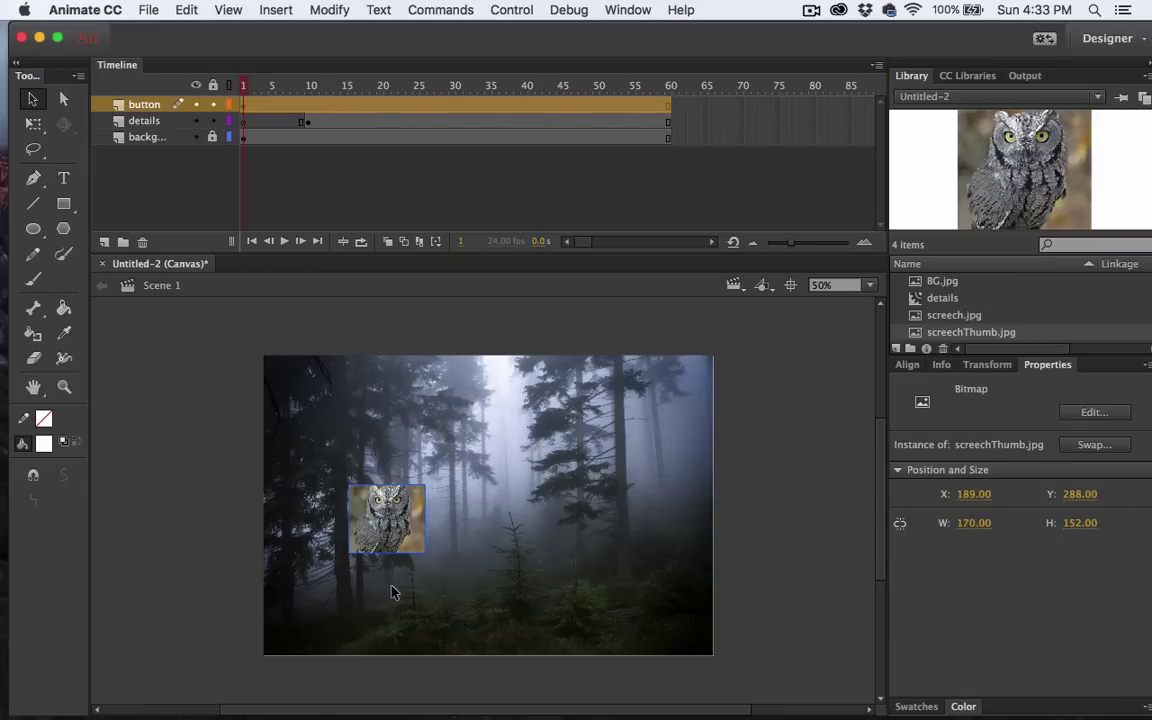
click(328, 10)
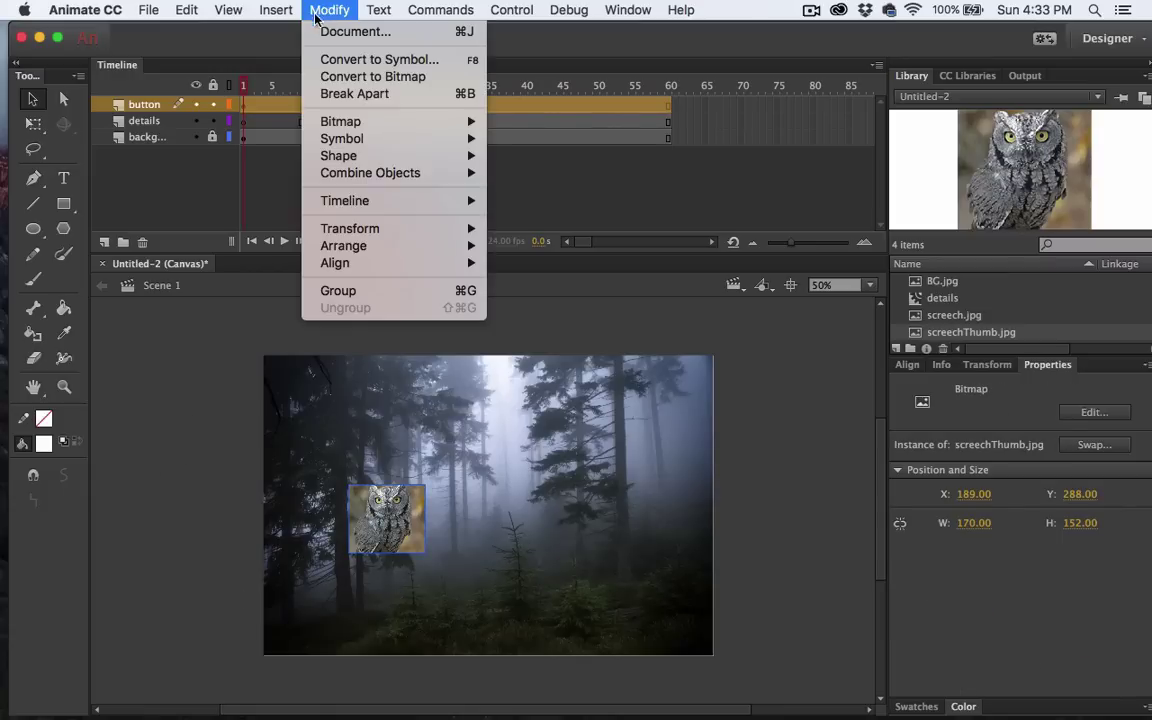
click(338, 60)
click(628, 137)
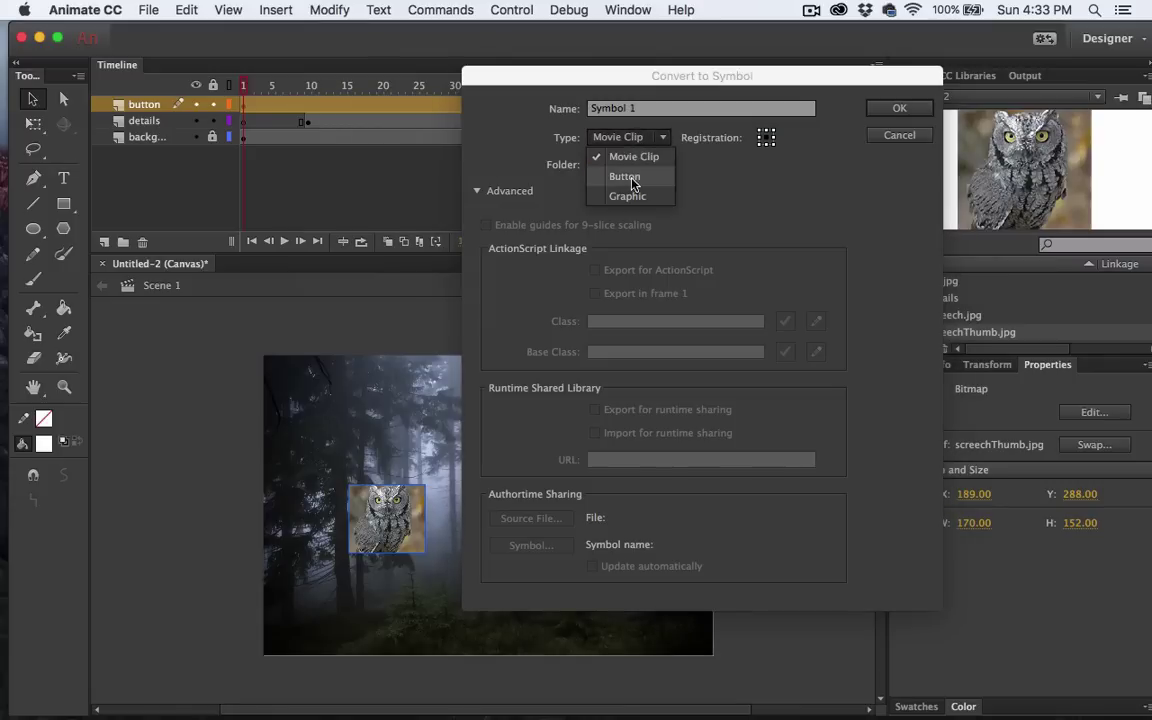
click(631, 177)
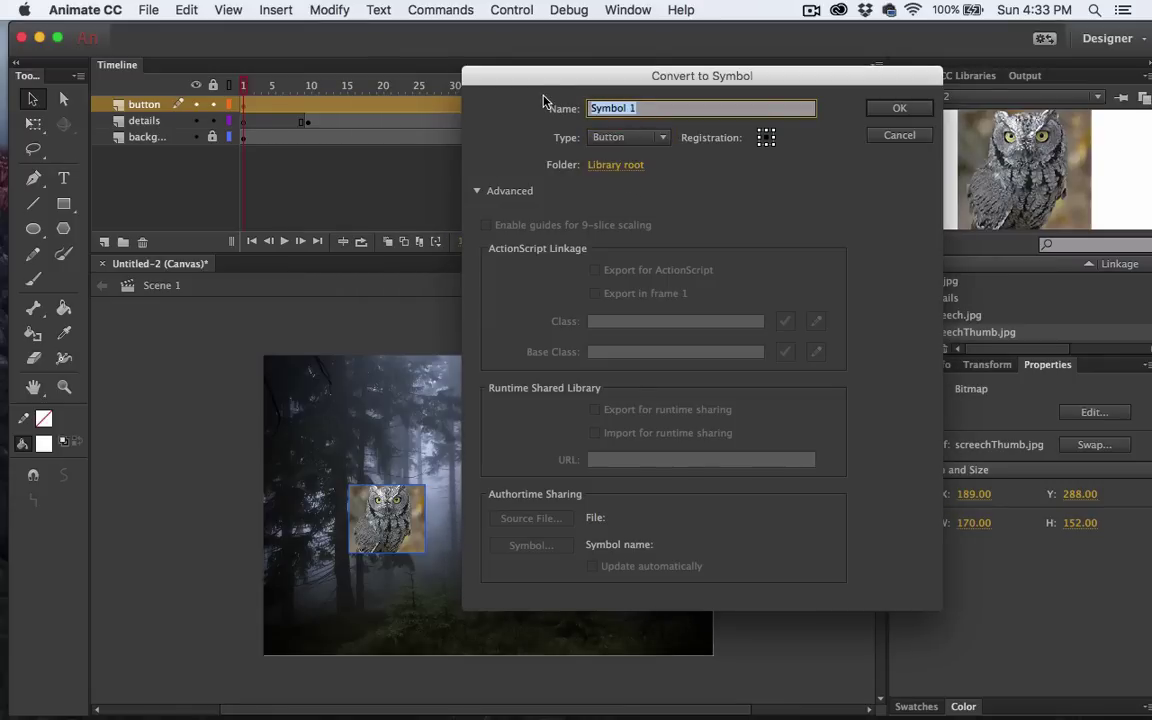
text(button1)
key(Return)
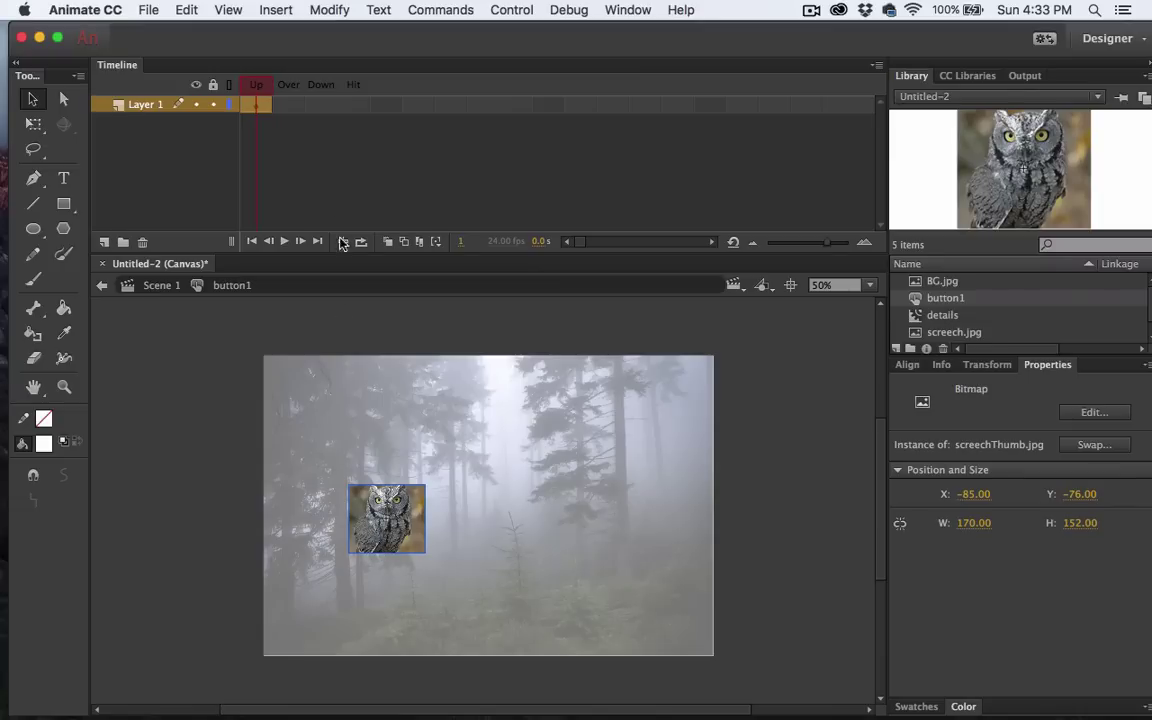
Rename button1's Layer 1 to 'button'.
double_click(143, 105)
text(button)
key(Return)
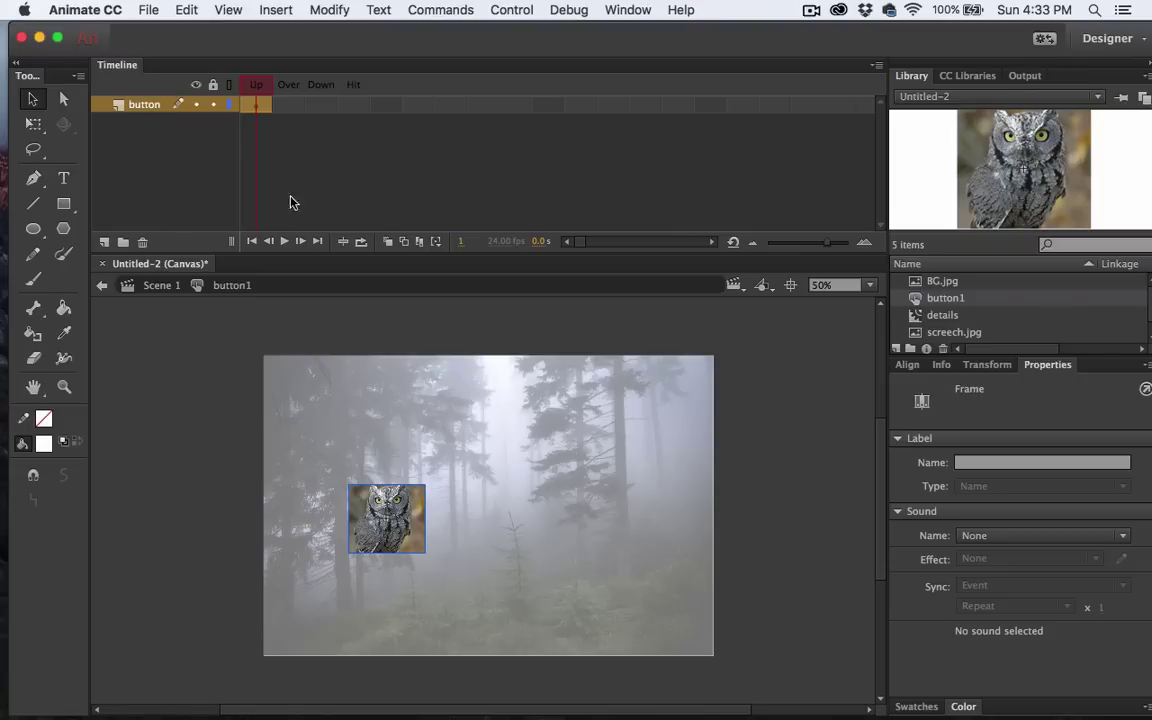
Add two new layers above it named 'text' and 'audio'.
click(104, 242)
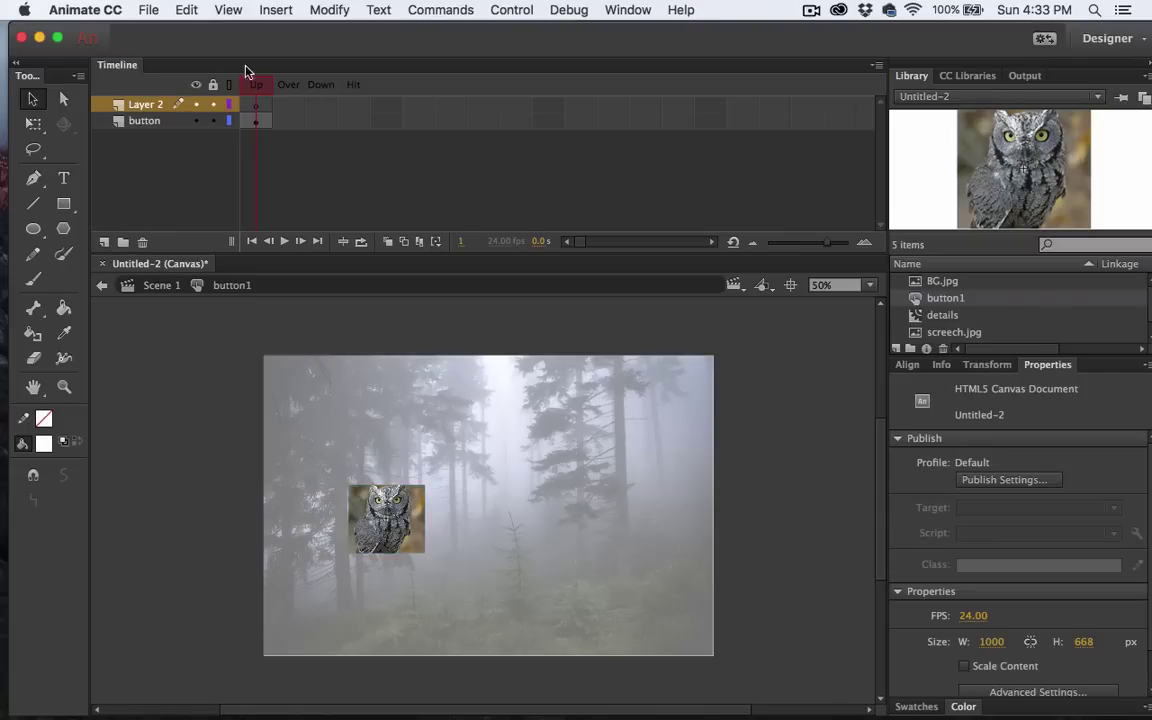
click(143, 105)
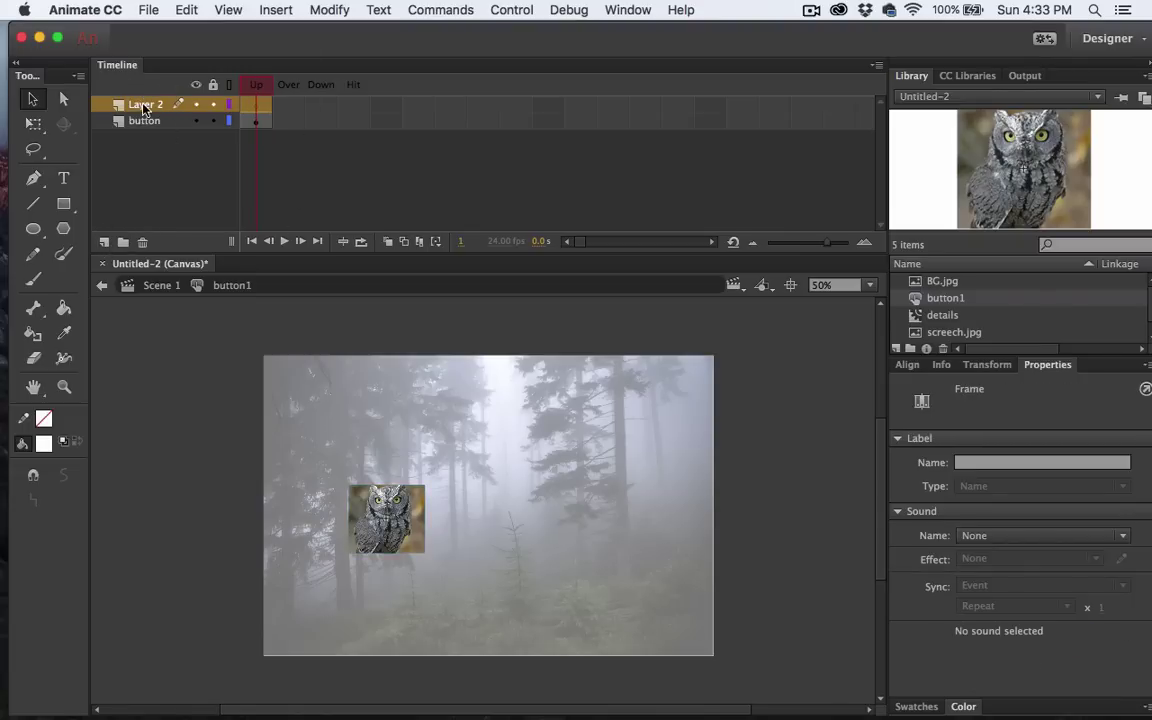
text(text)
key(Return)
click(104, 242)
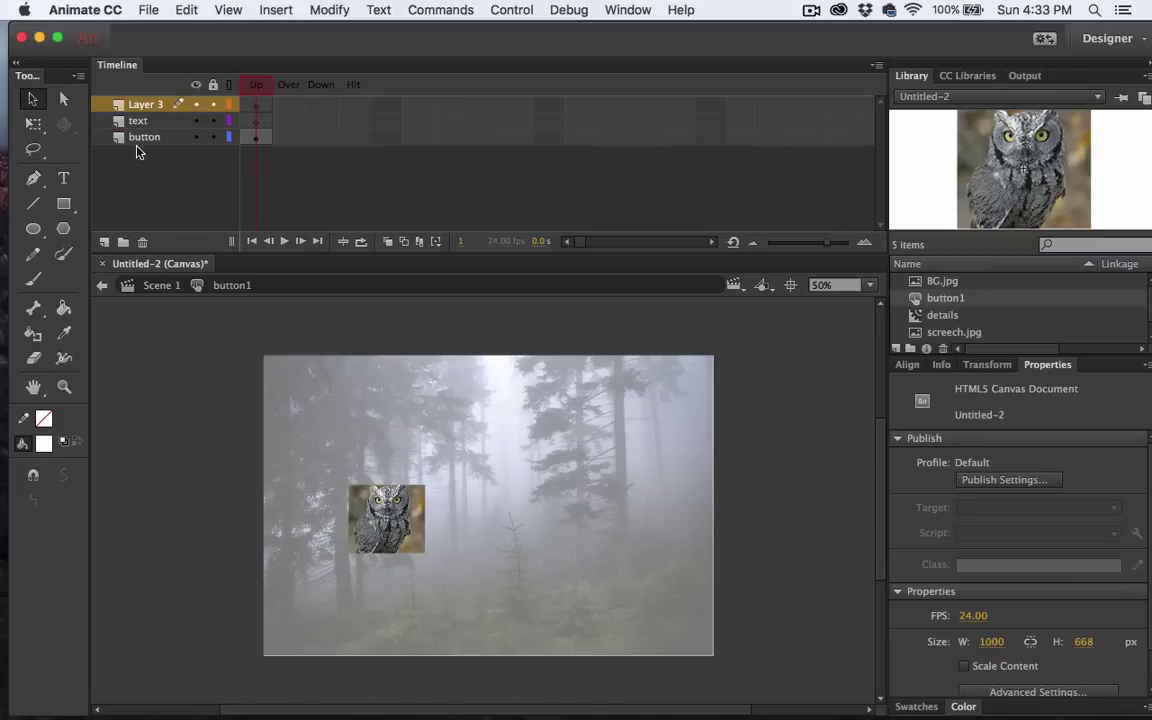
double_click(136, 105)
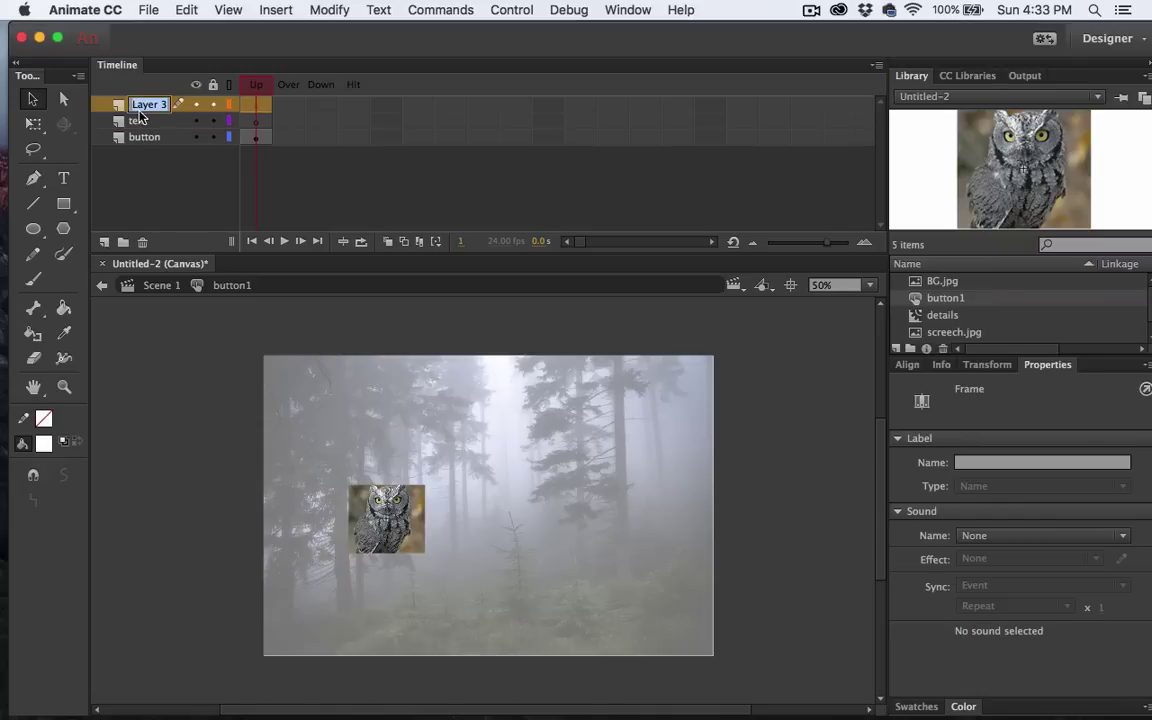
text(audio)
key(Return)
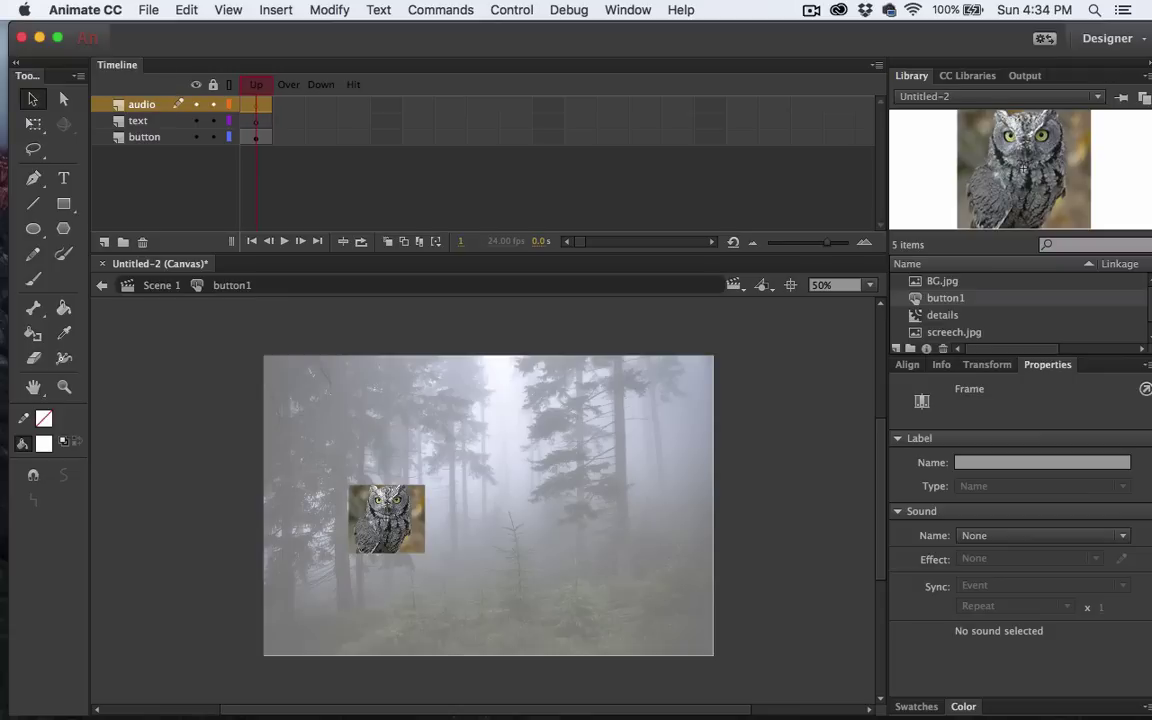
click(140, 122)
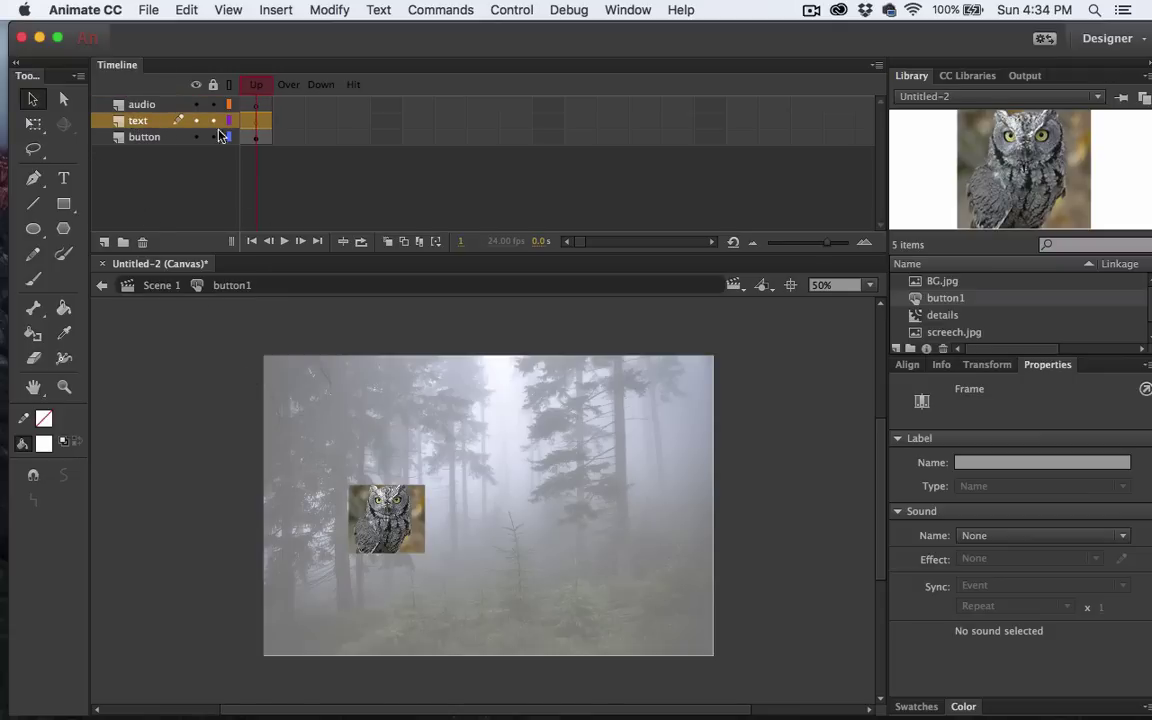
Insert keyframes in the Over and Down frames of both the text and button layers.
click(285, 121)
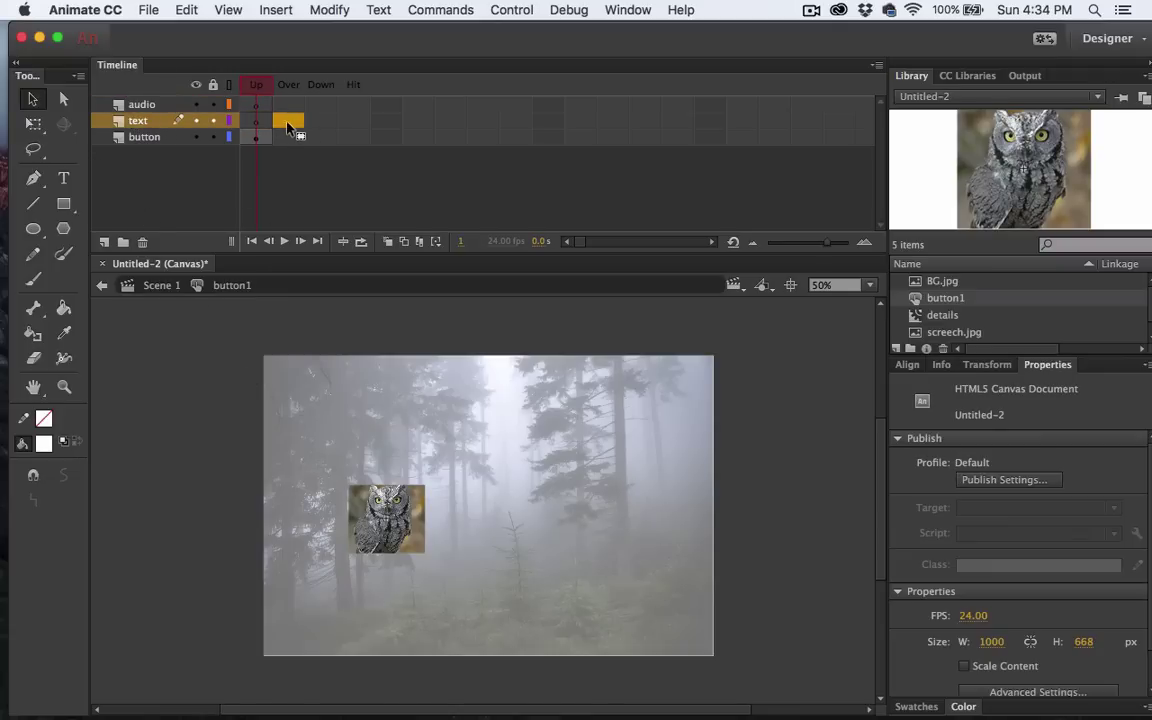
right_click(286, 120)
click(335, 258)
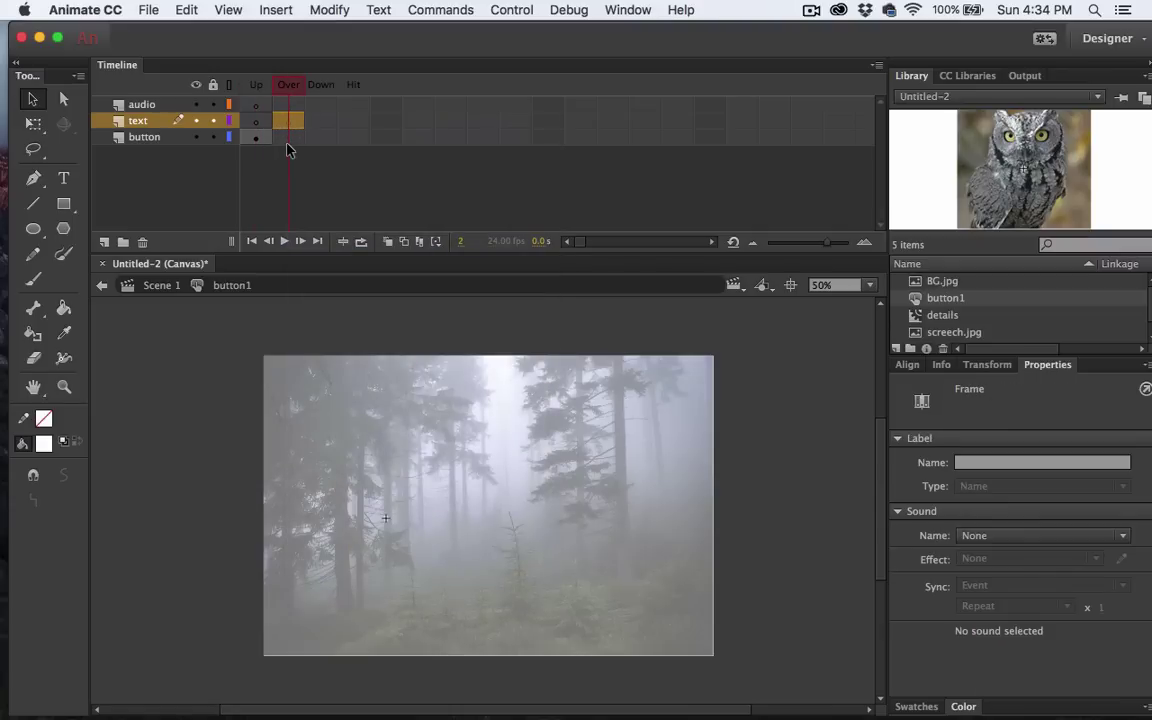
click(288, 137)
right_click(288, 138)
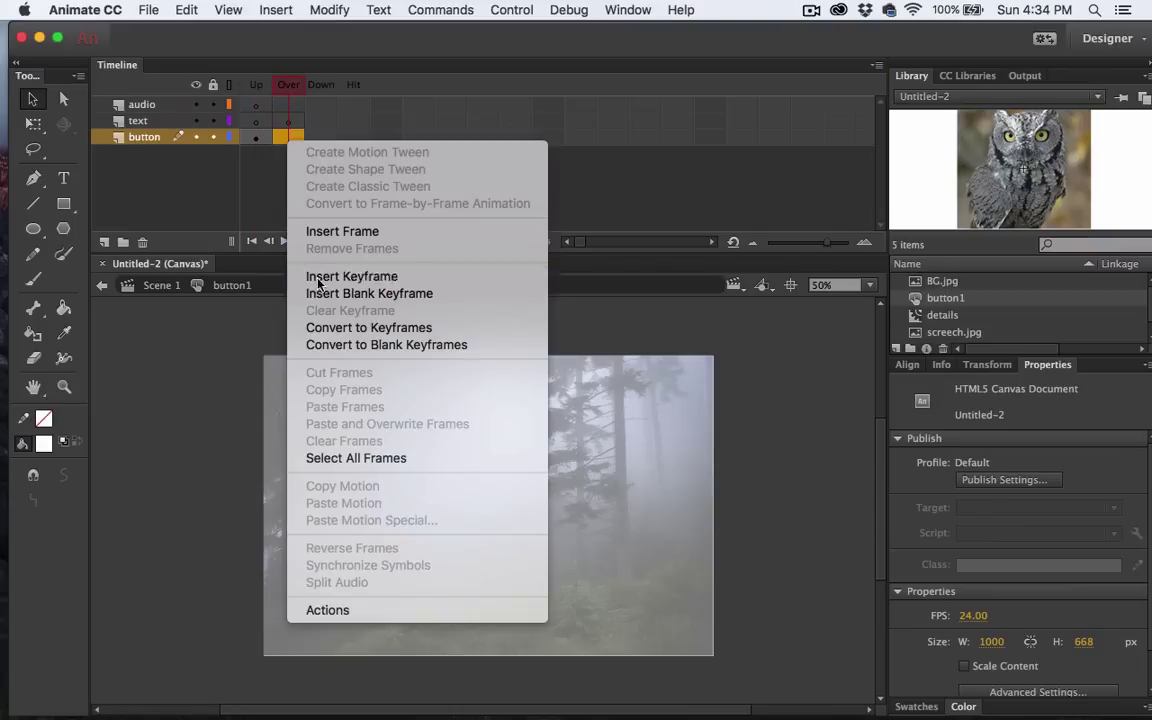
click(351, 276)
click(320, 121)
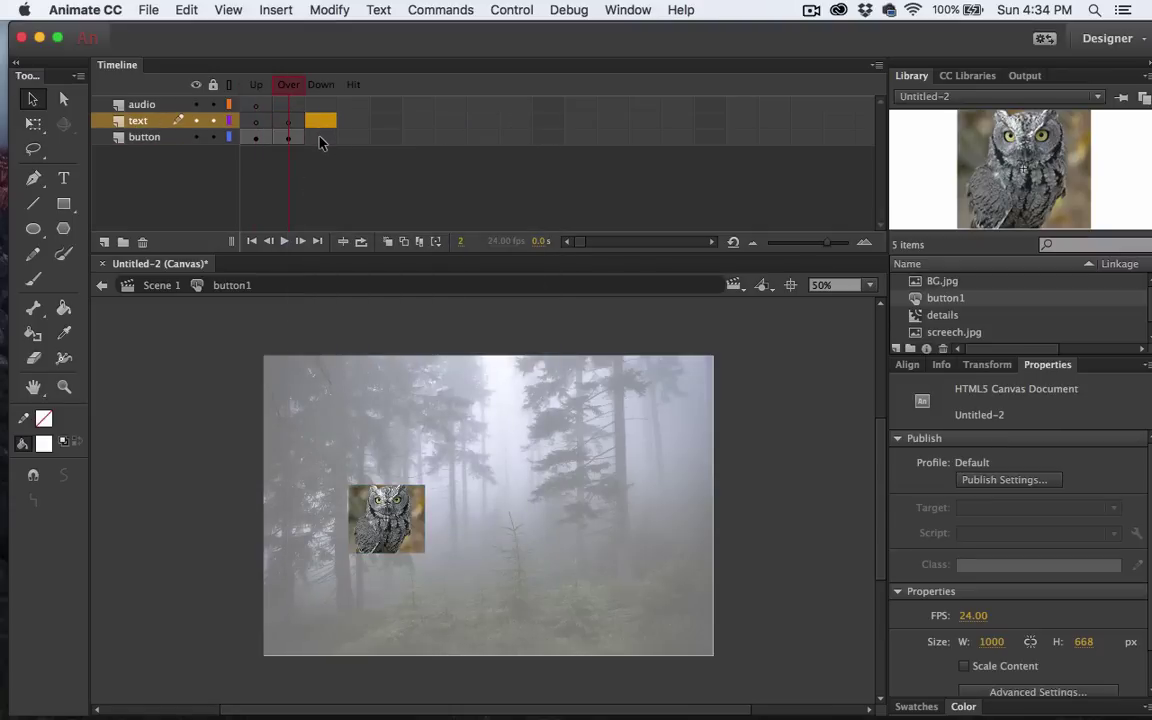
click(320, 137)
right_click(320, 138)
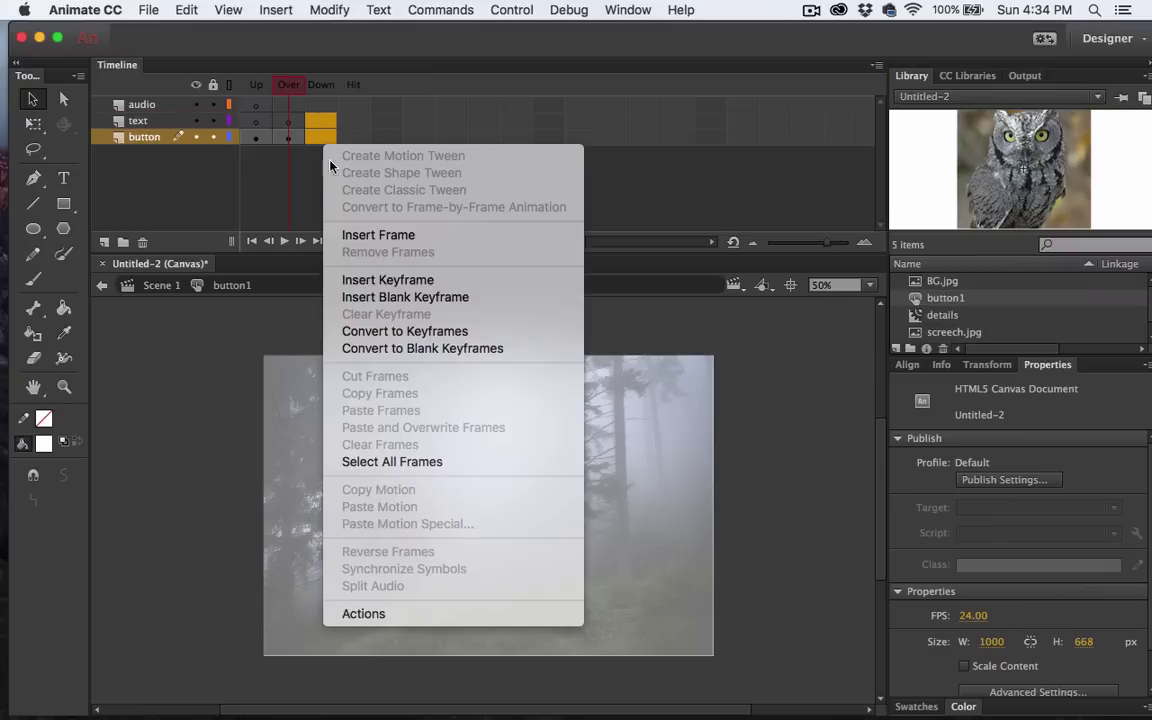
click(350, 276)
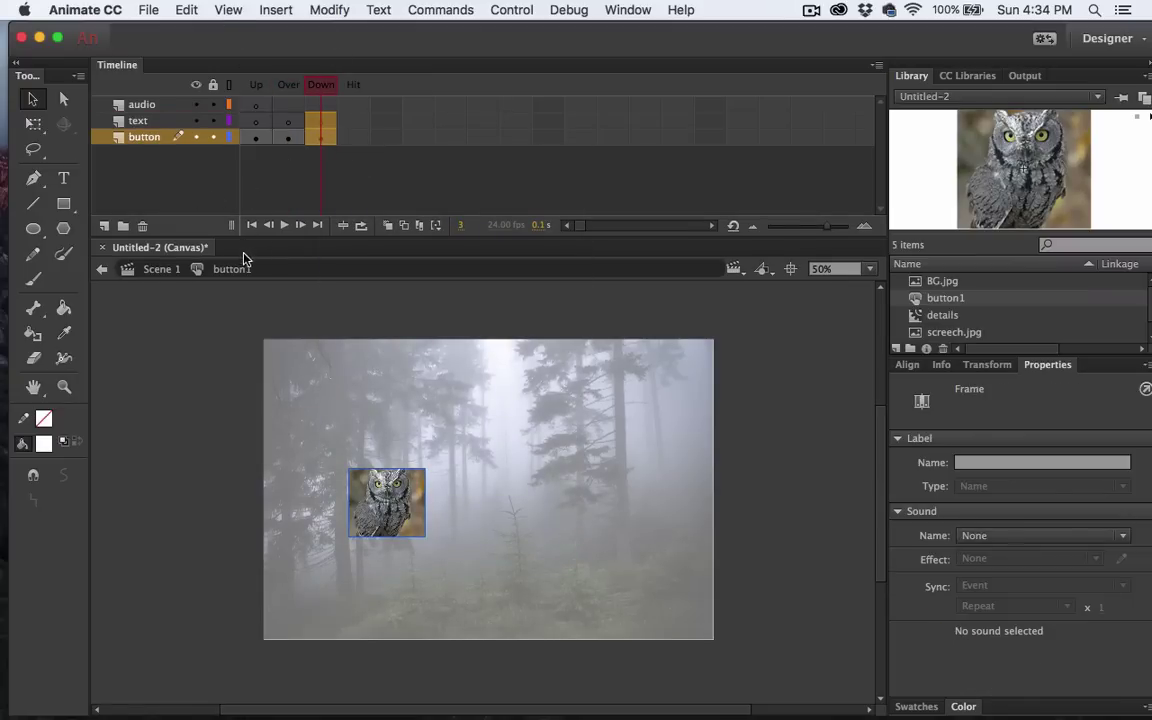
click(155, 183)
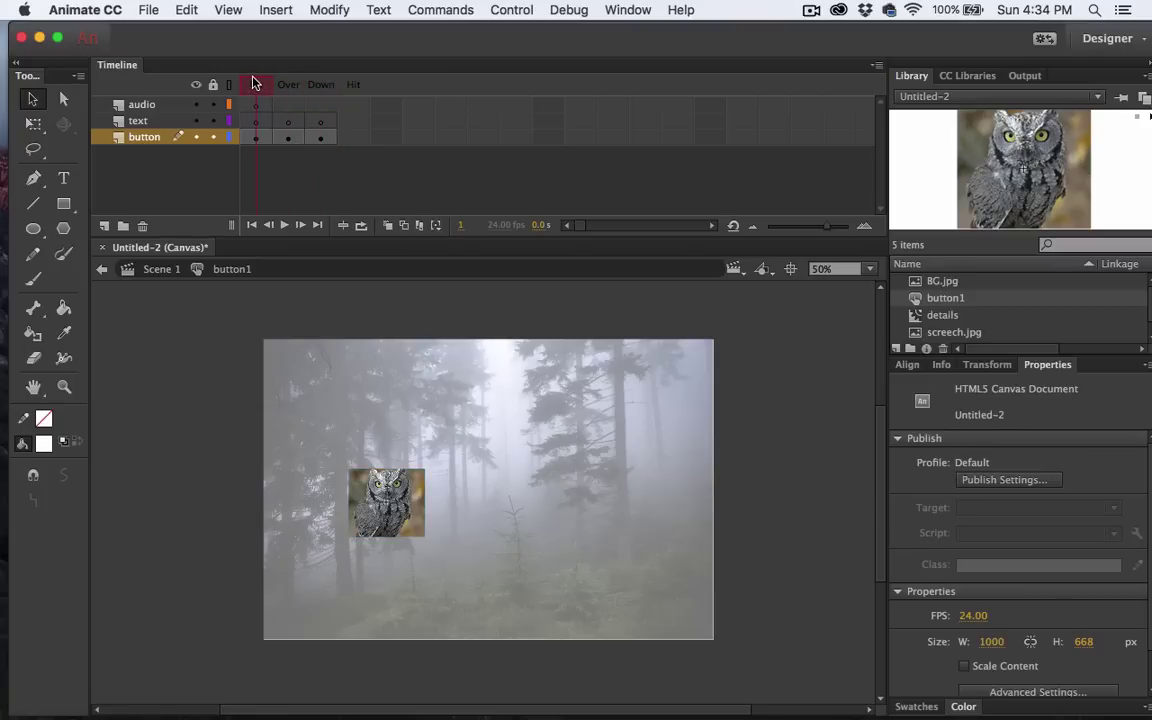
Paste a 'Western Screech Owl' caption below the owl on the text layer's Over frame.
click(288, 120)
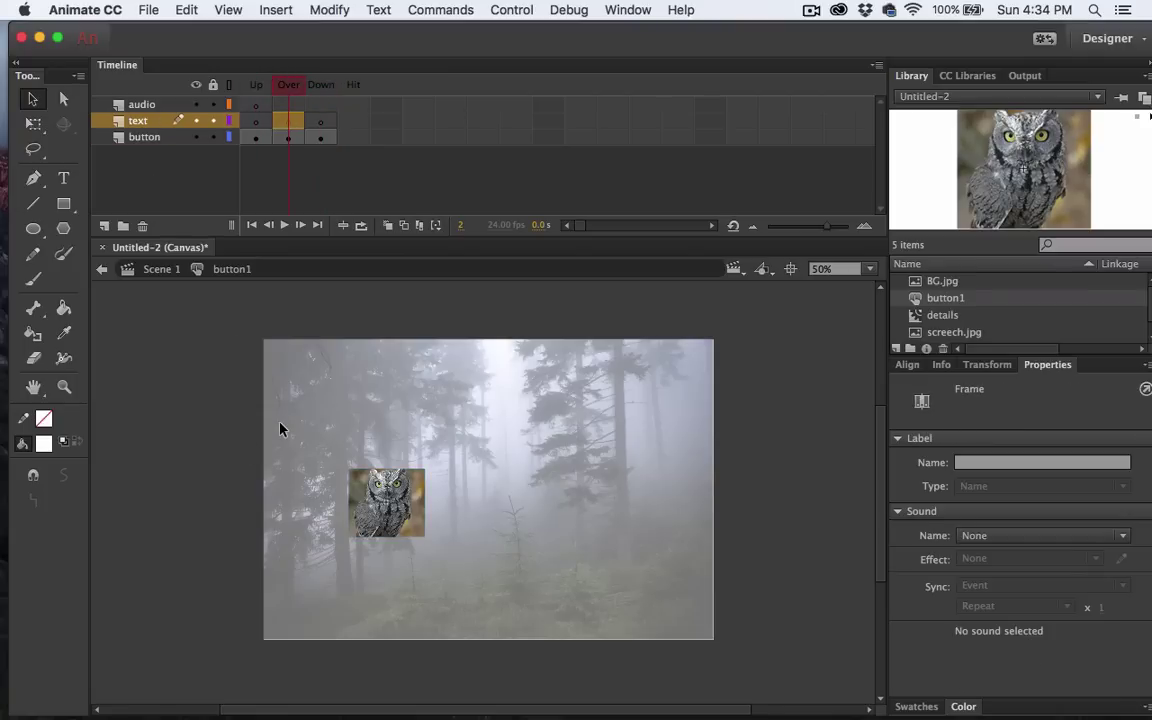
click(63, 181)
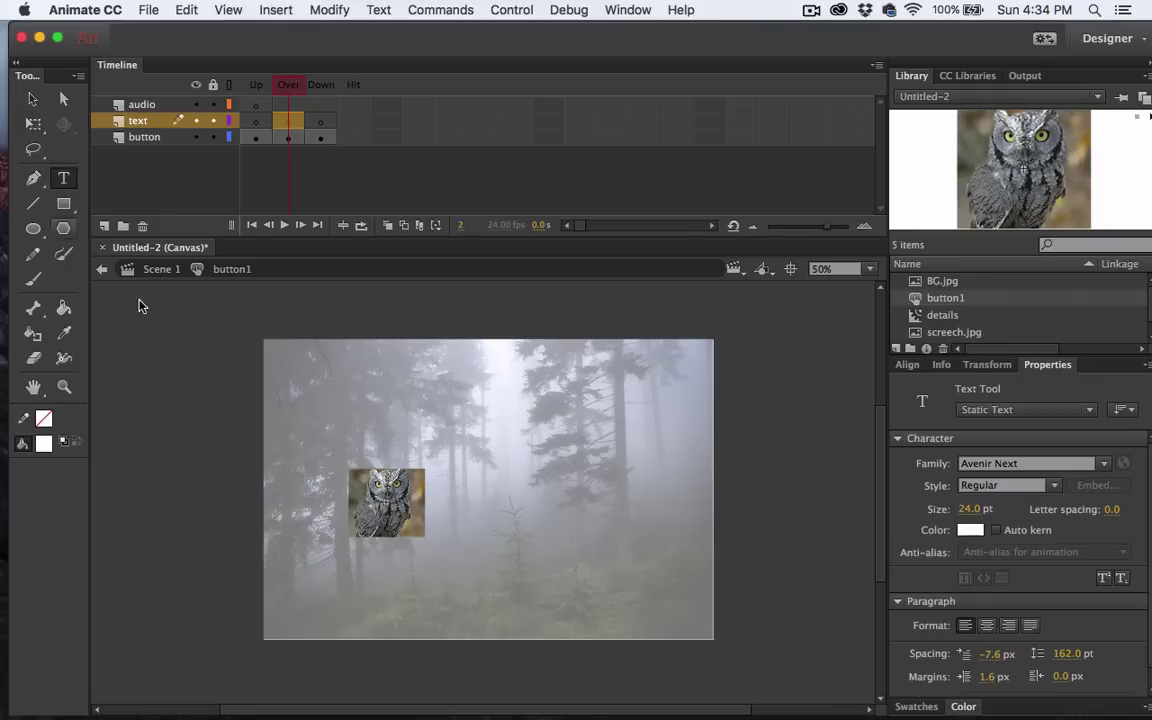
click(346, 547)
text(Western Screech Owl)
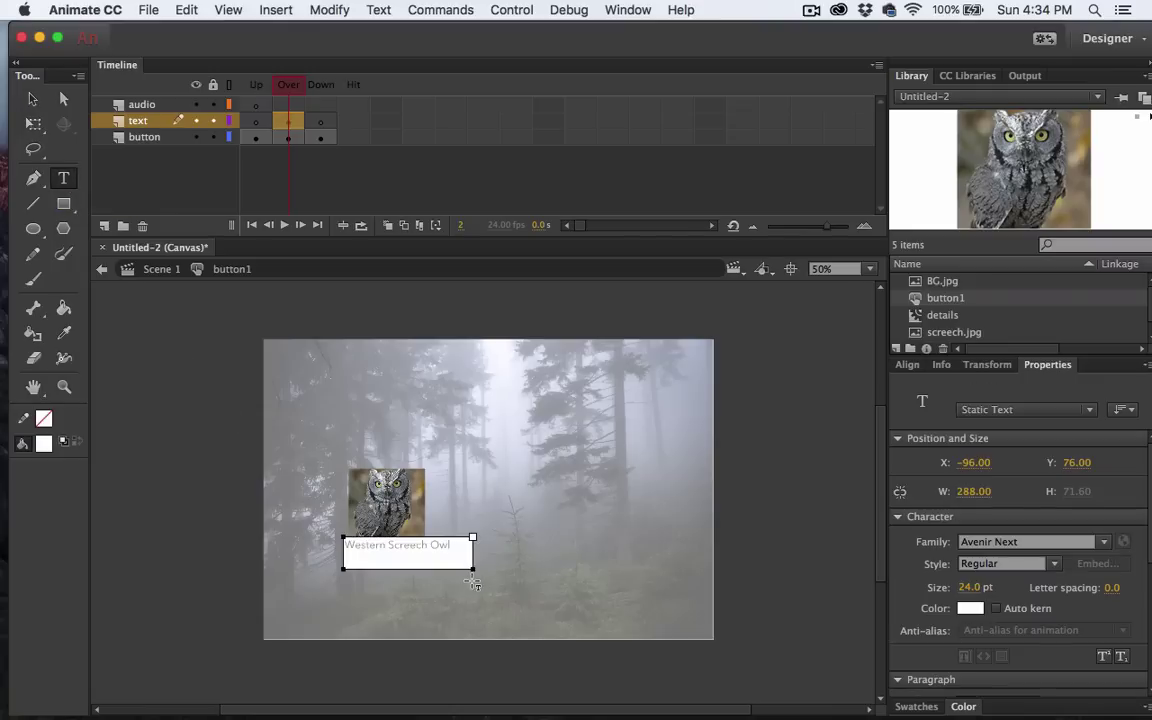
key(Escape)
key(shift+Left)
key(shift+Left)
key(shift+Left)
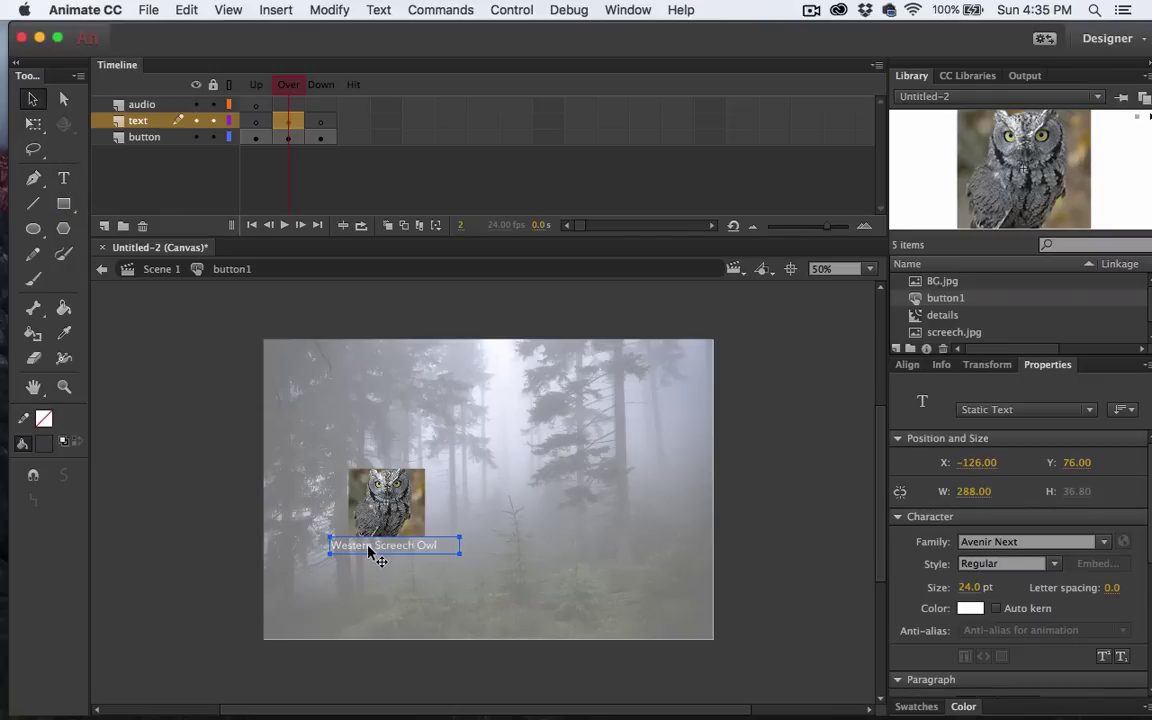
click(260, 87)
click(288, 88)
click(318, 88)
click(290, 88)
Insert a keyframe on the audio layer's Down frame.
click(320, 104)
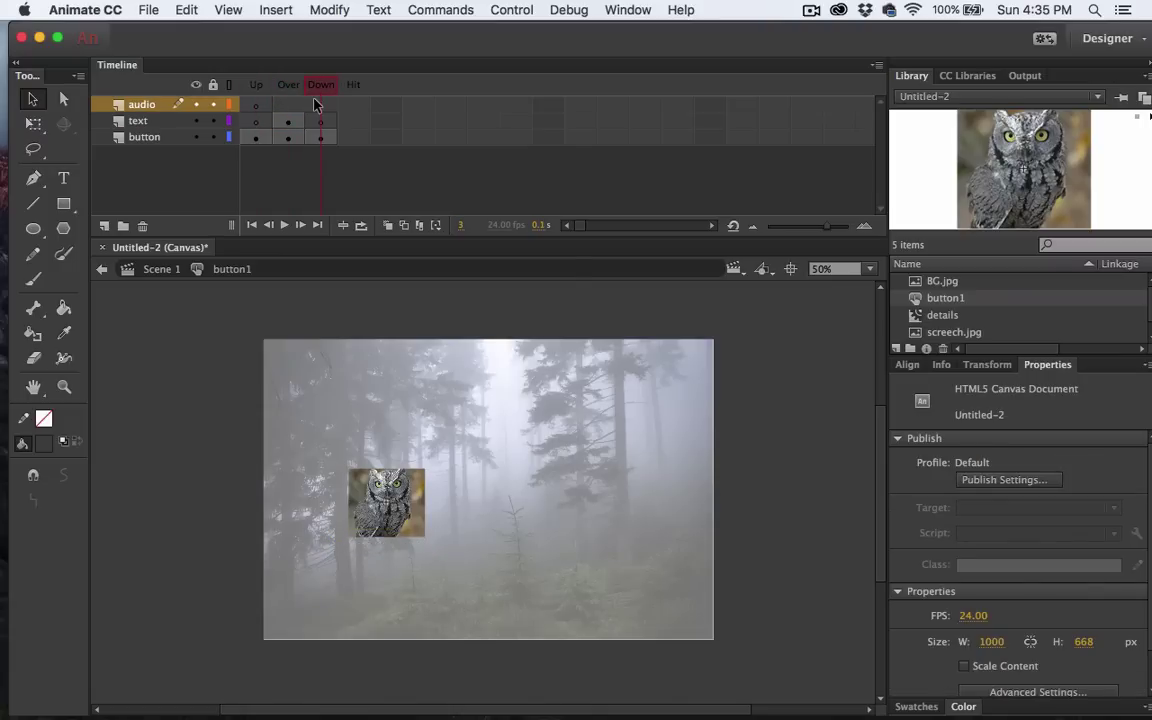
right_click(318, 104)
click(342, 245)
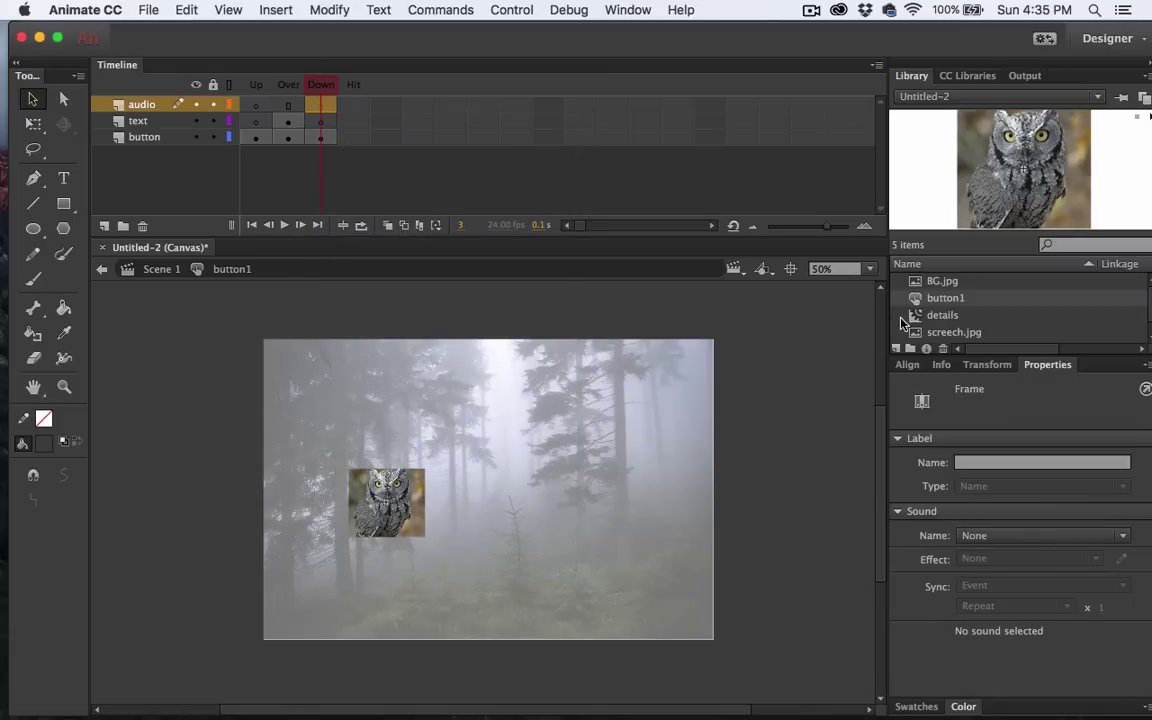
scroll(925, 333, down, 1)
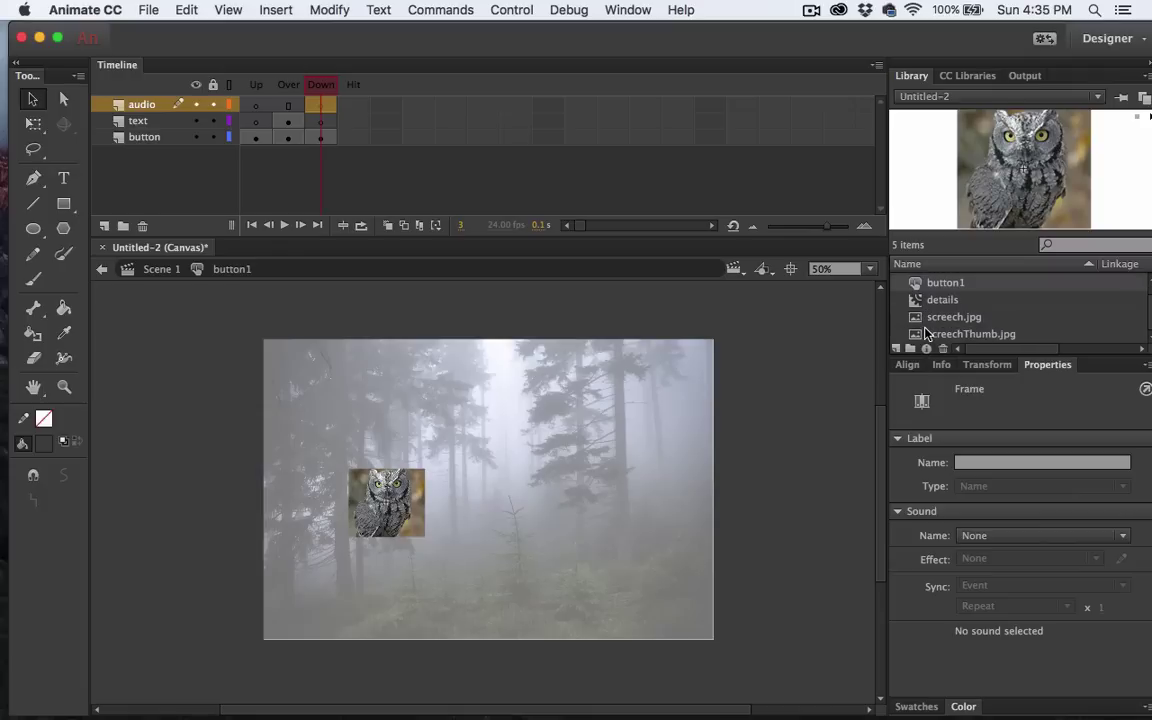
scroll(925, 333, up, 1)
scroll(925, 333, down, 1)
Back on Scene 1, rename the new top layer to 'actions'.
click(157, 272)
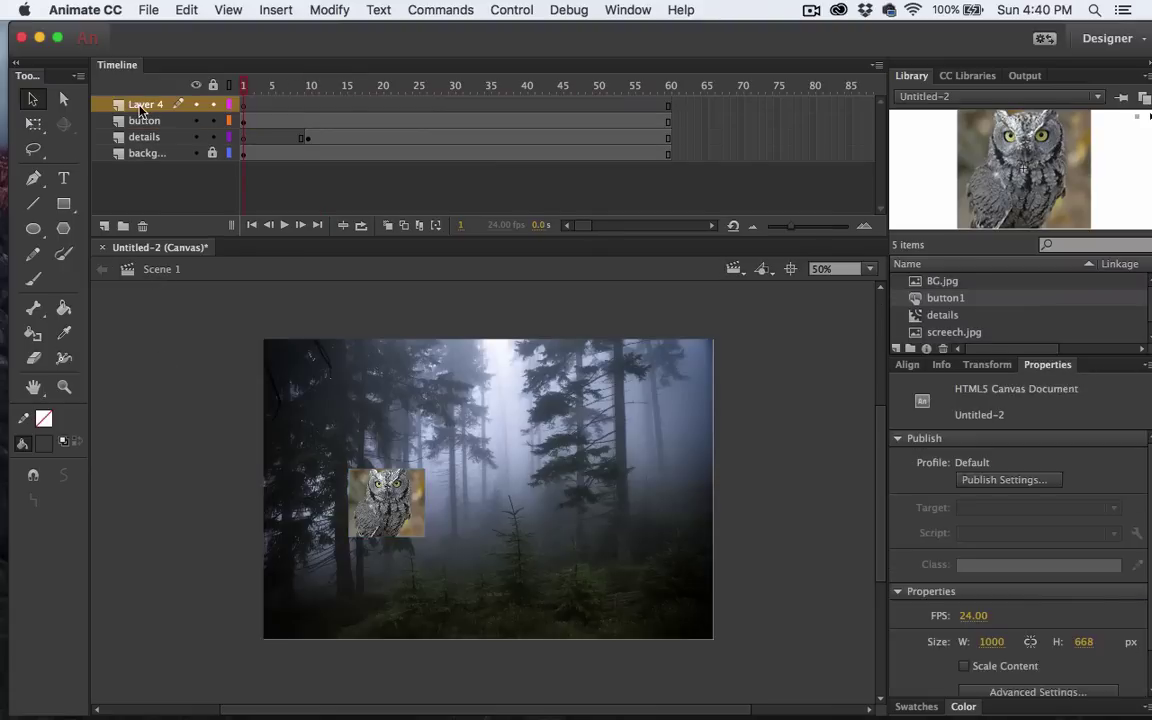
double_click(141, 104)
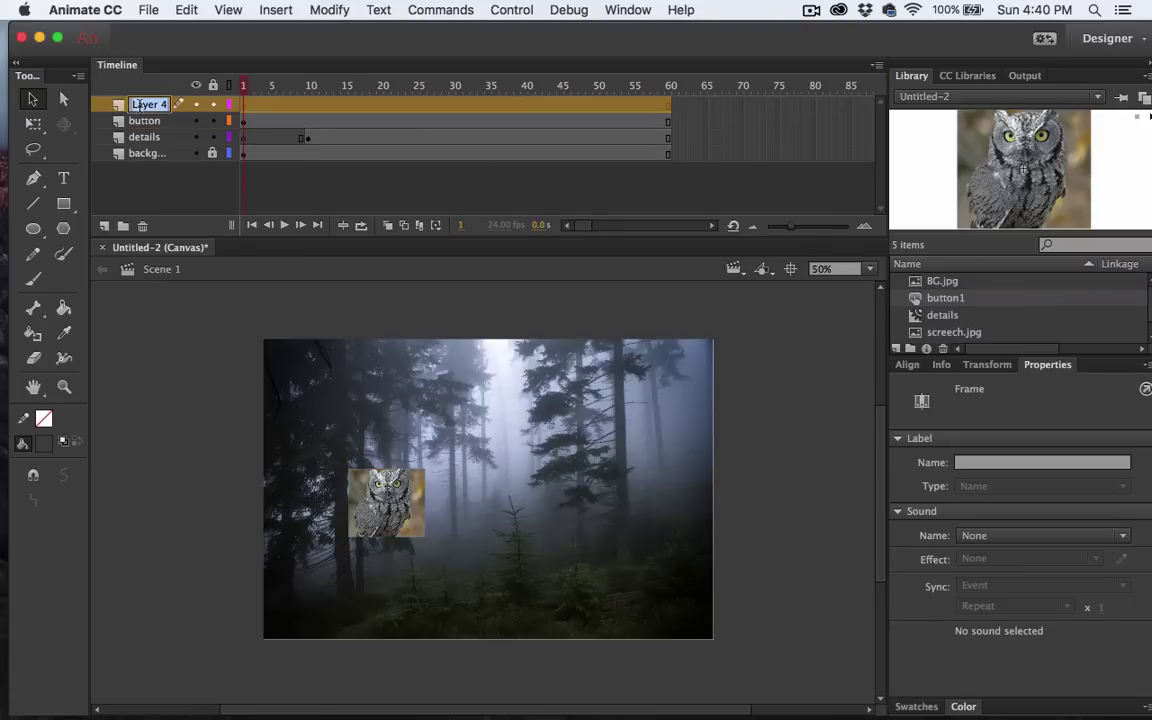
text(actions)
key(Return)
Add the HTML5 Canvas 'Stop at This Frame' snippet to frame 1 of actions.
click(628, 9)
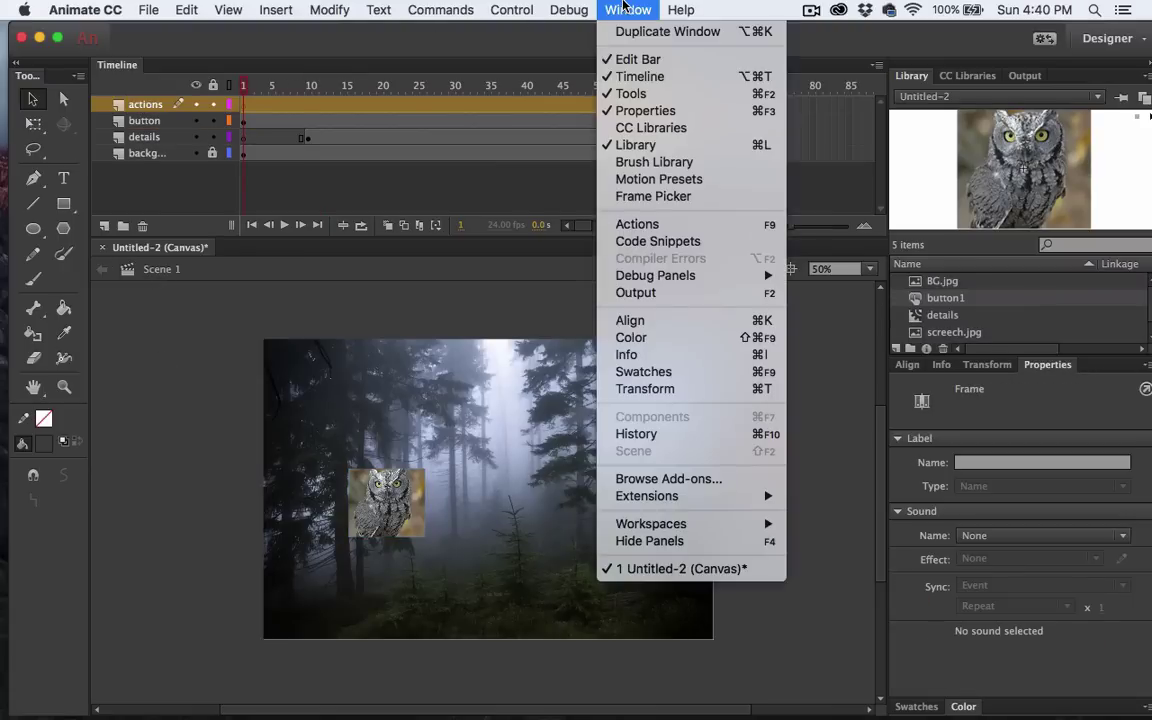
click(628, 222)
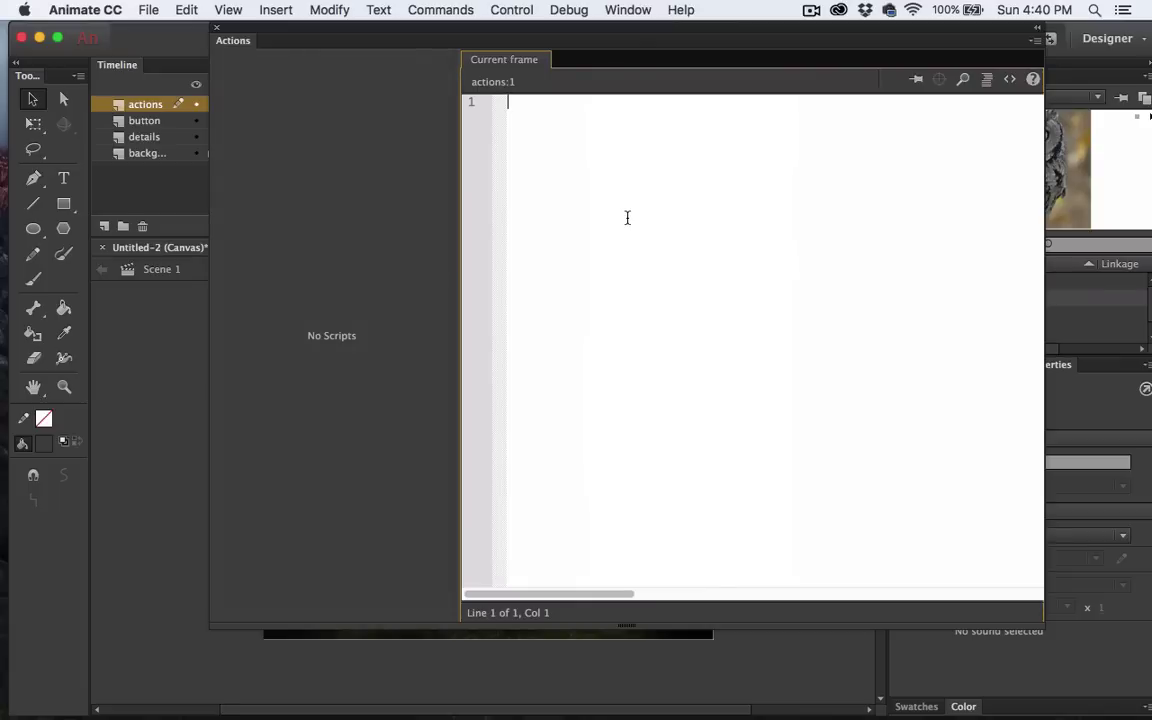
click(1009, 78)
click(124, 106)
click(138, 126)
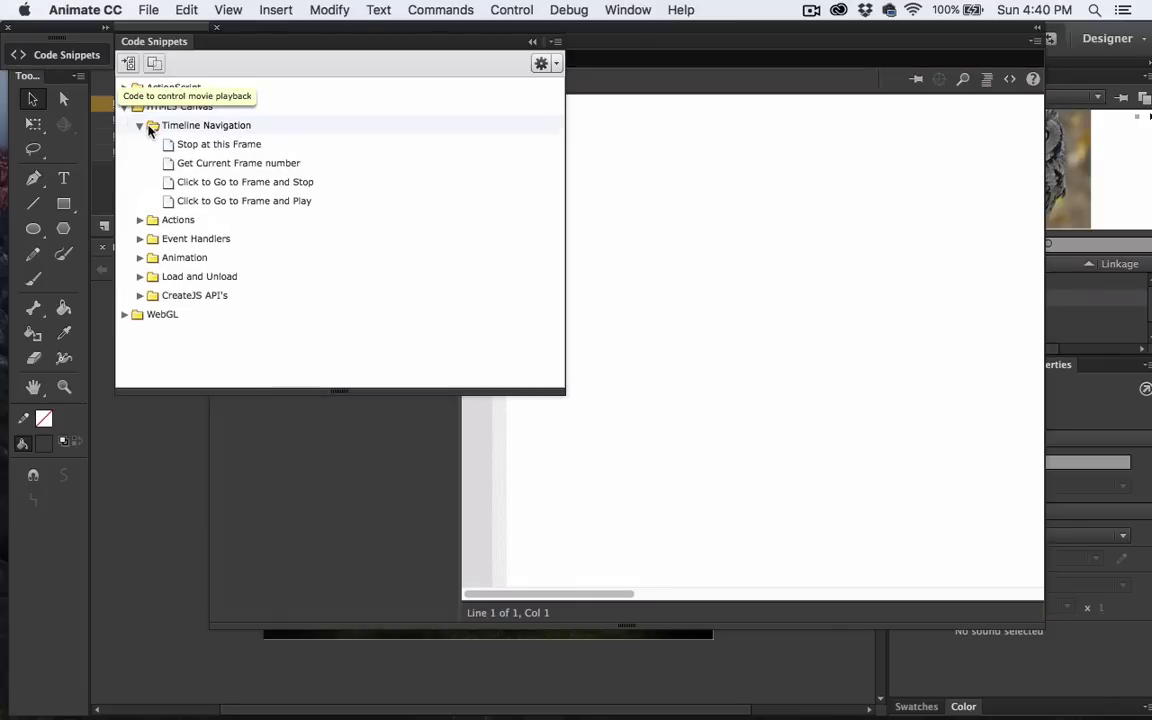
double_click(190, 150)
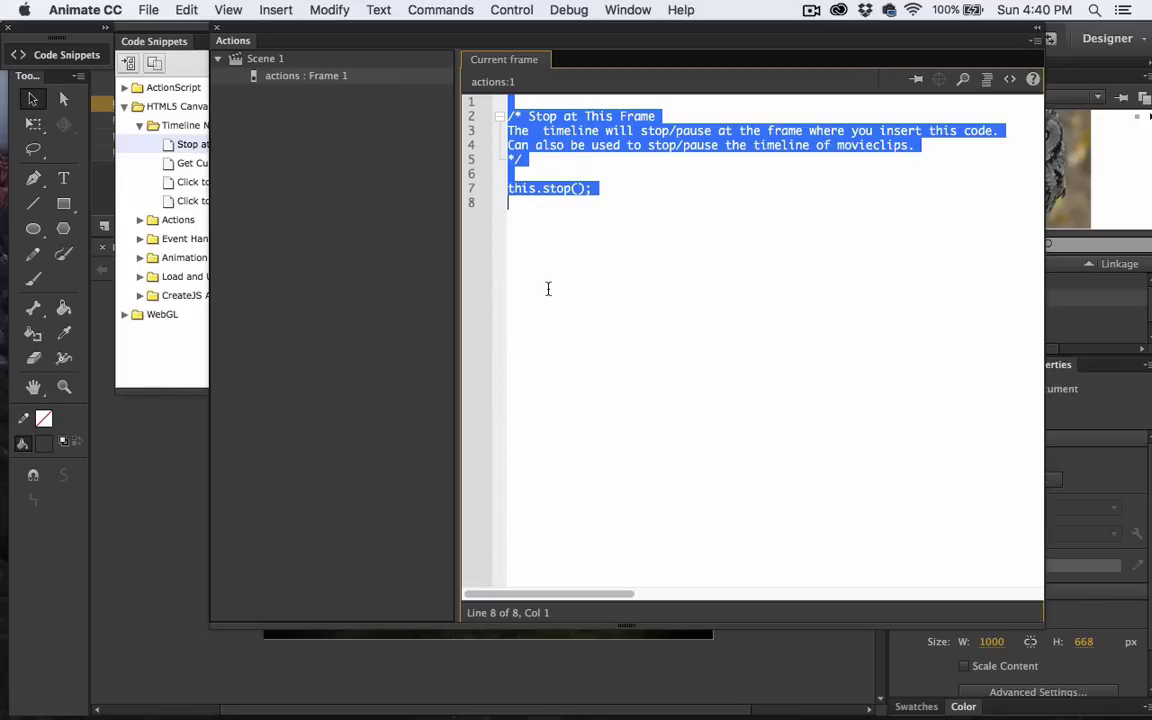
click(548, 288)
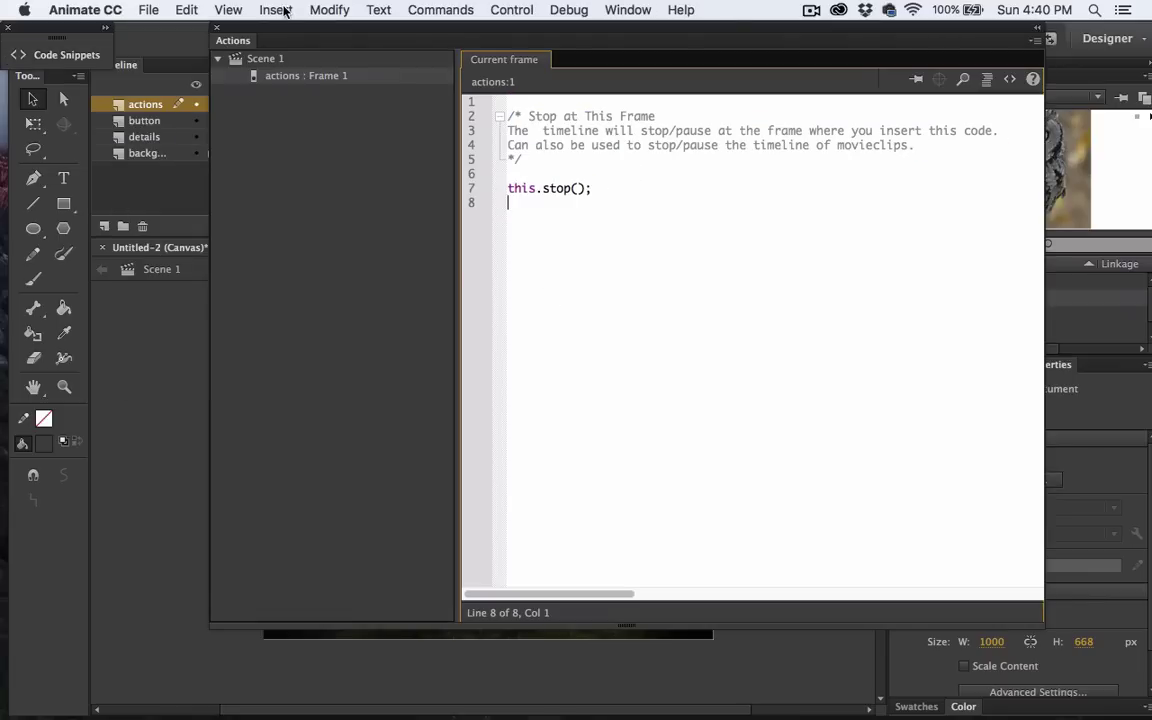
Close the Actions panel and test the scene in Chrome.
click(216, 27)
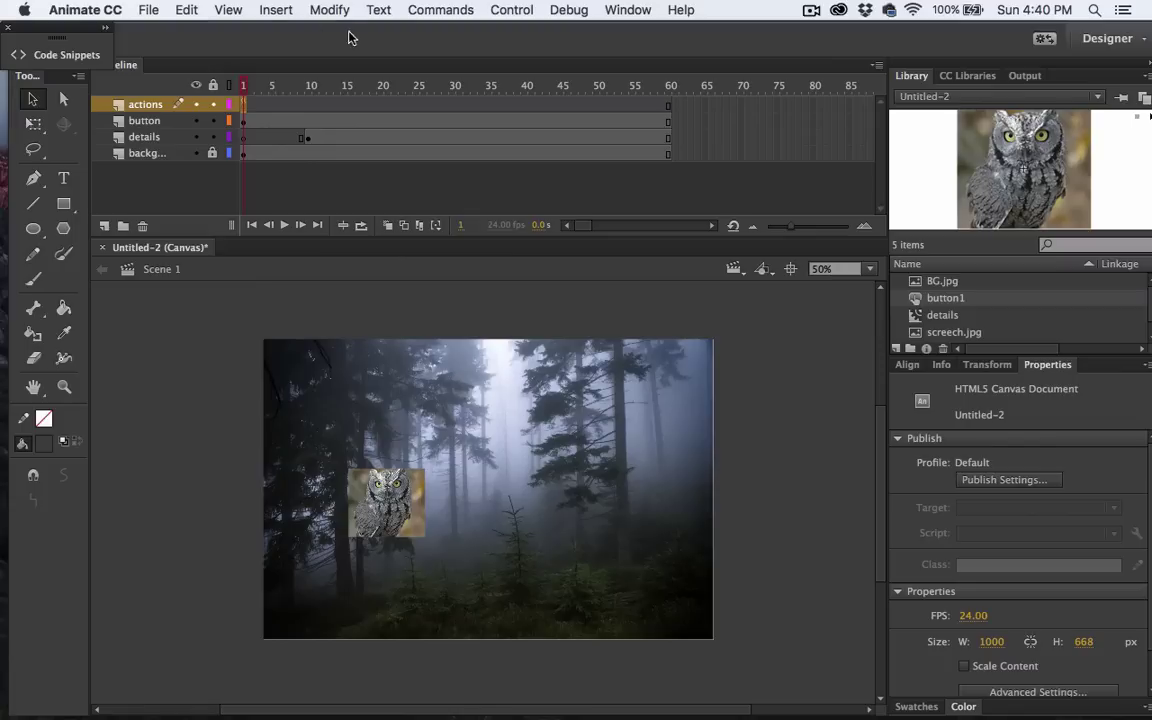
click(500, 12)
click(530, 141)
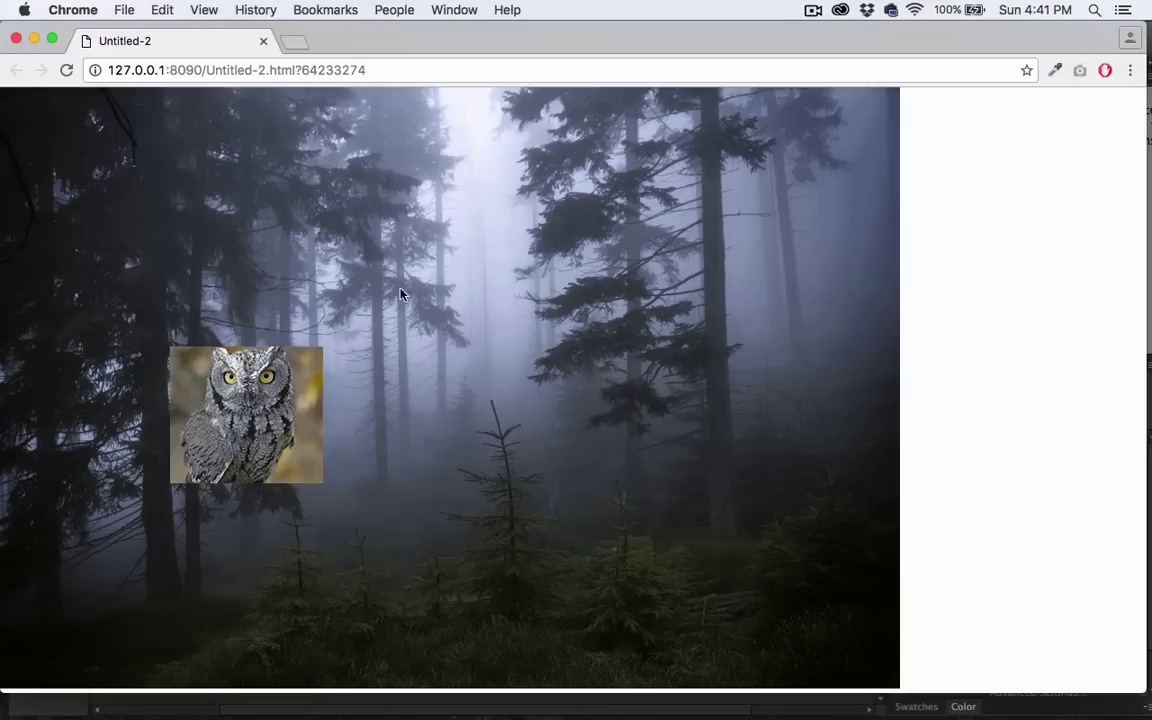
Close the browser preview and import screech.wav into the library.
click(16, 38)
click(148, 10)
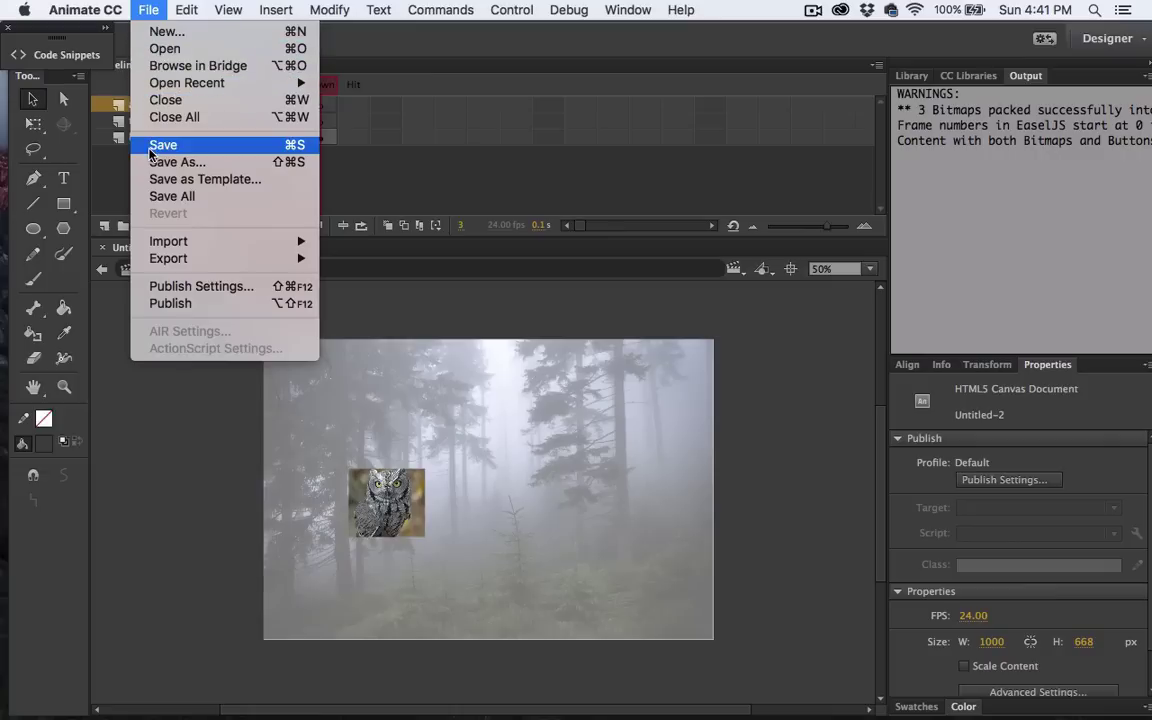
mouse_move(305, 243)
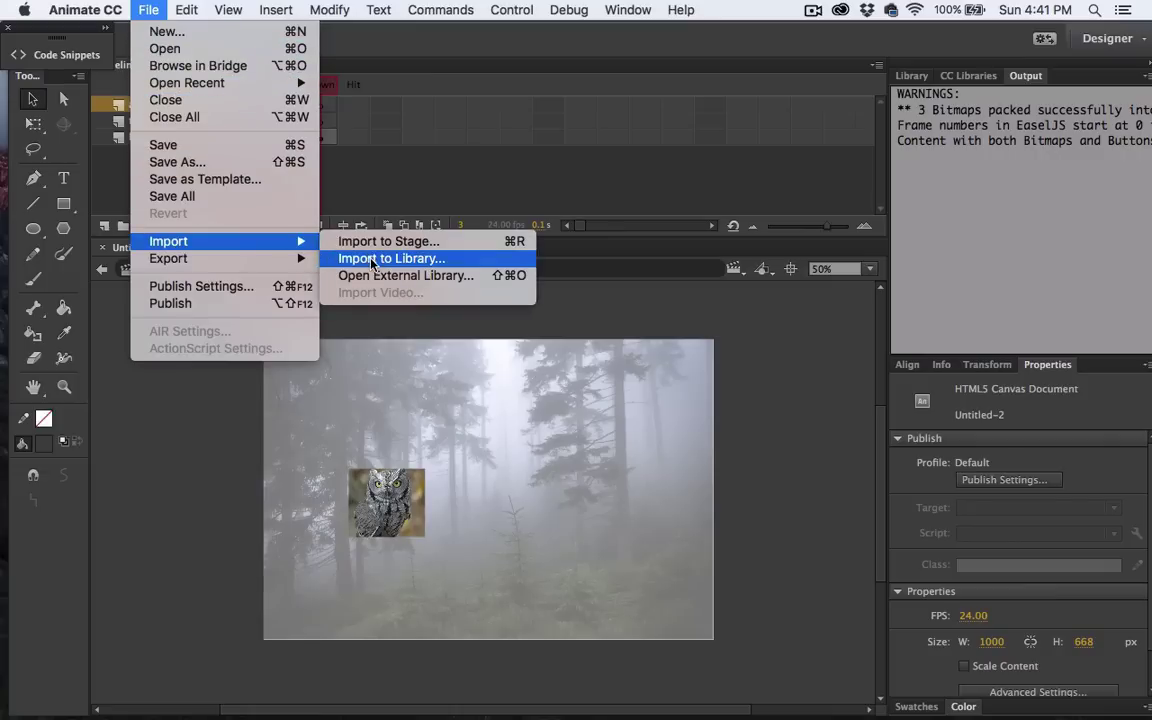
click(371, 259)
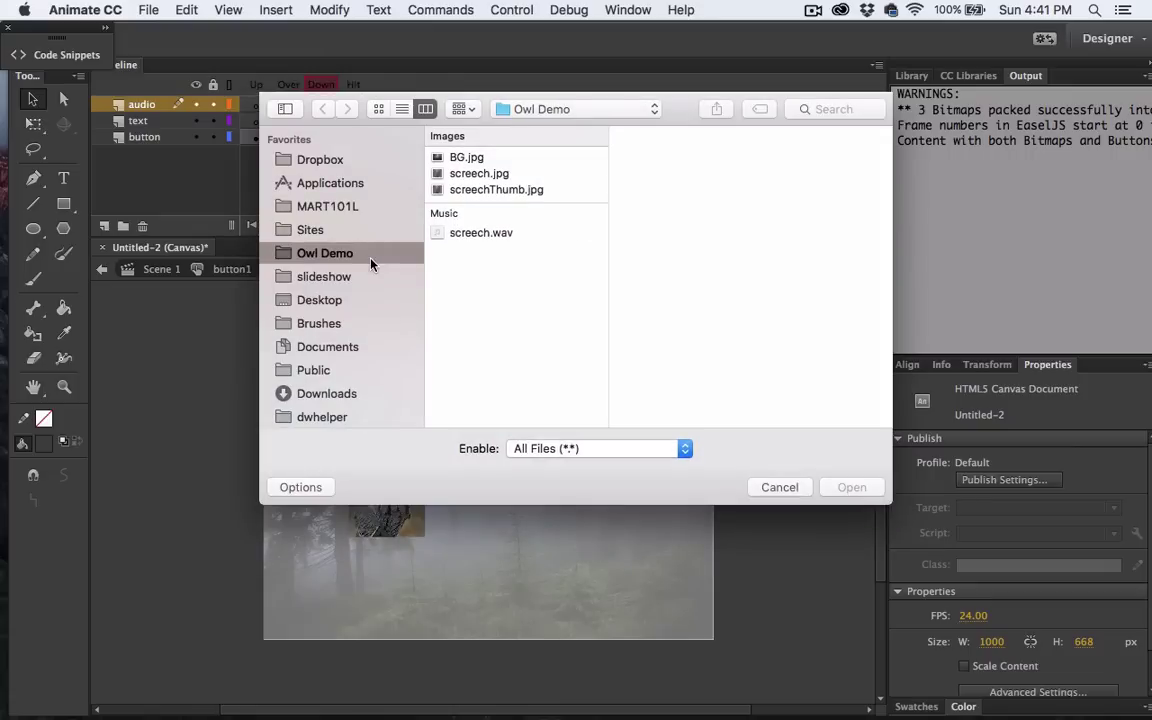
click(481, 232)
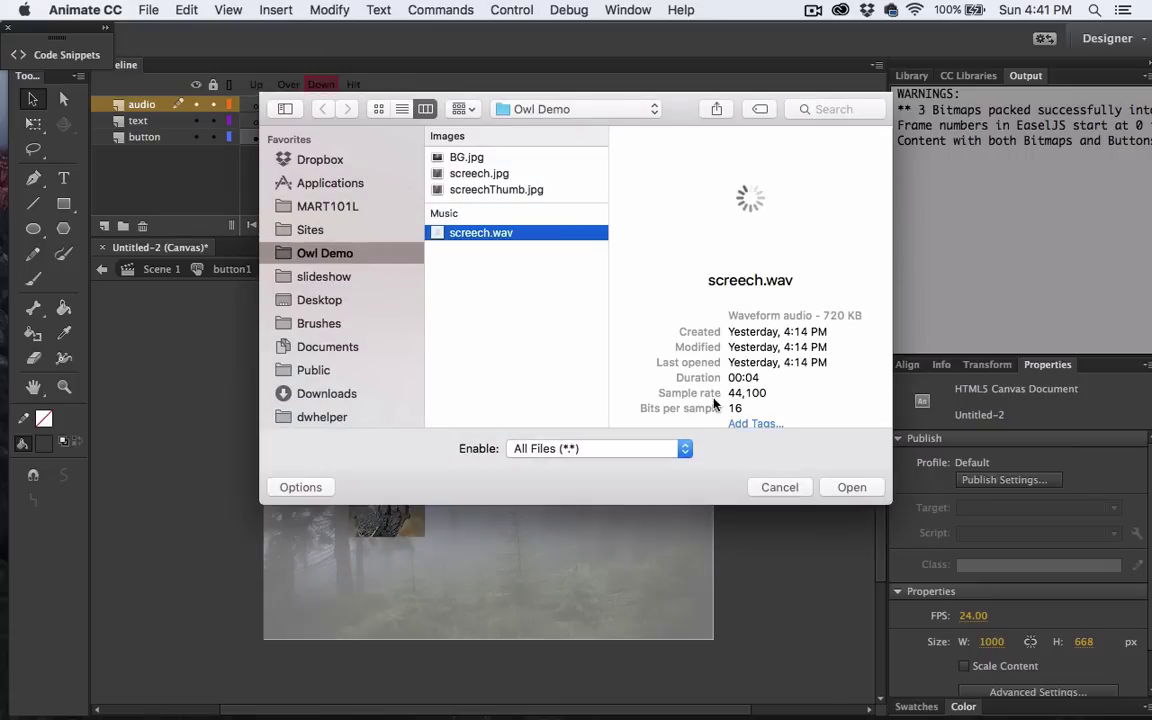
click(850, 487)
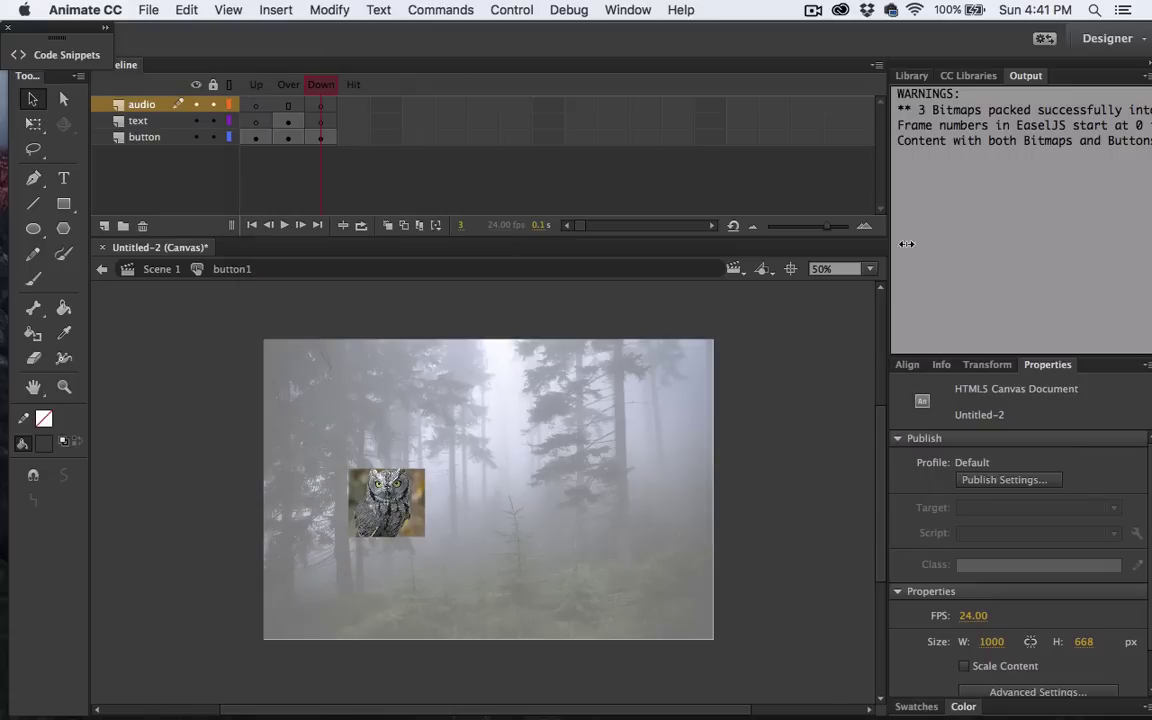
click(909, 77)
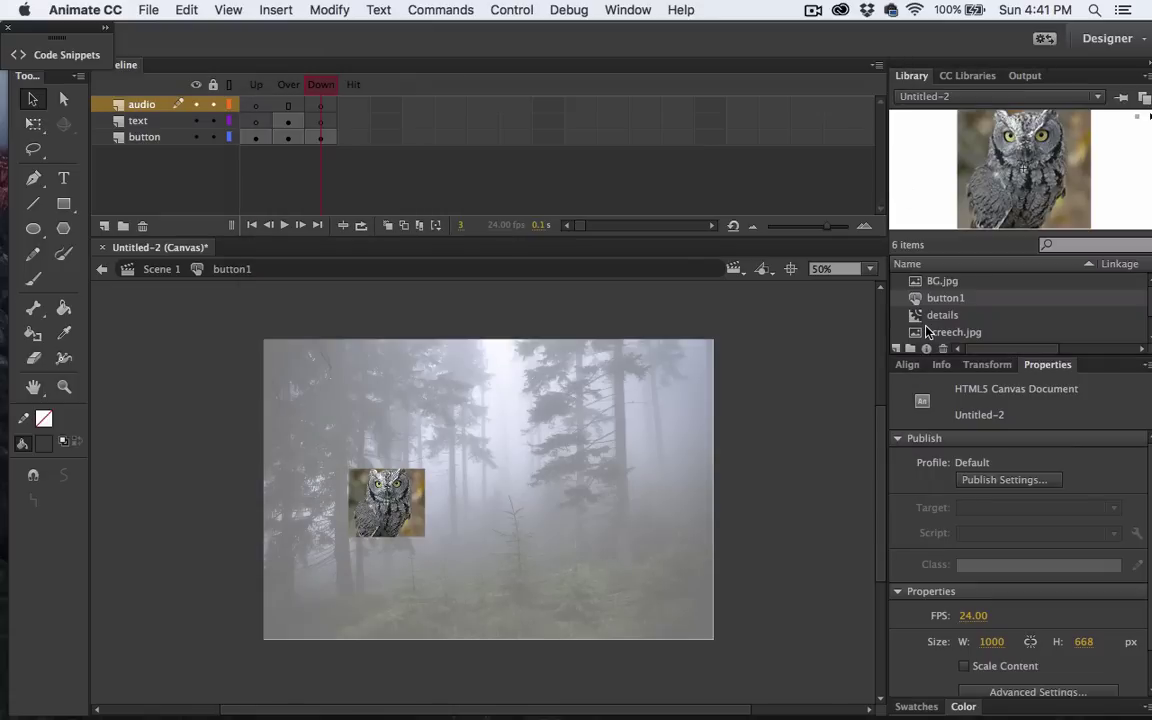
Place screech.wav on the Down keyframe of button1's audio layer.
scroll(928, 331, down, 1)
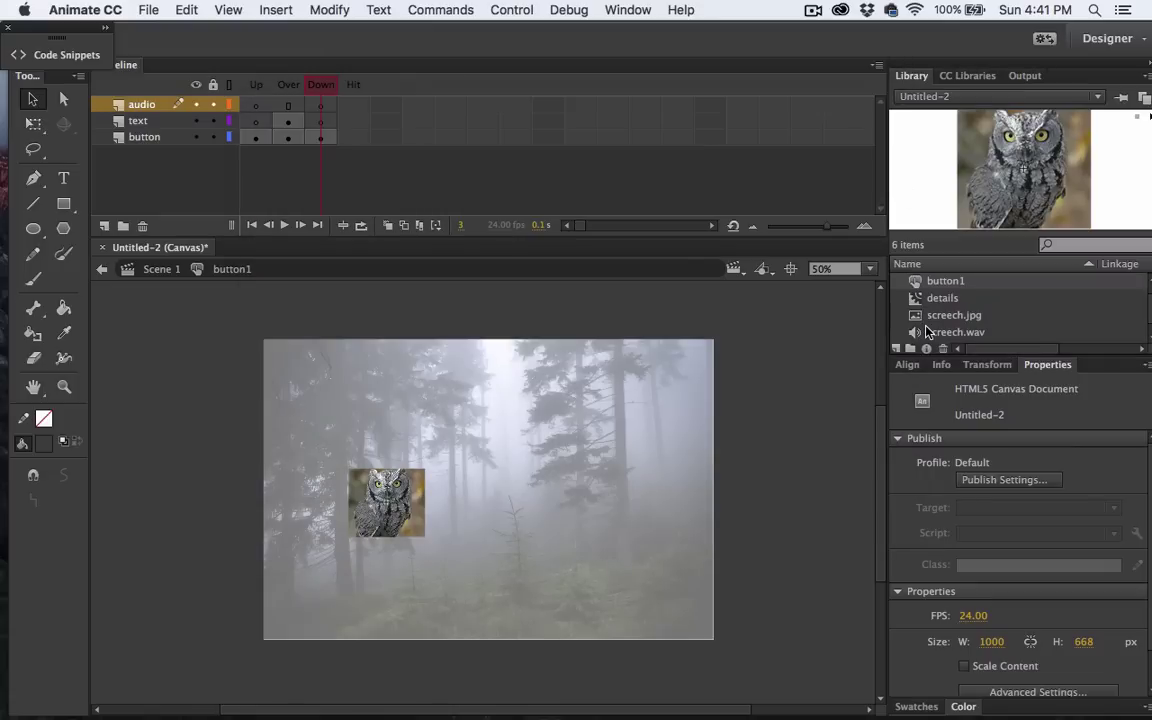
click(131, 104)
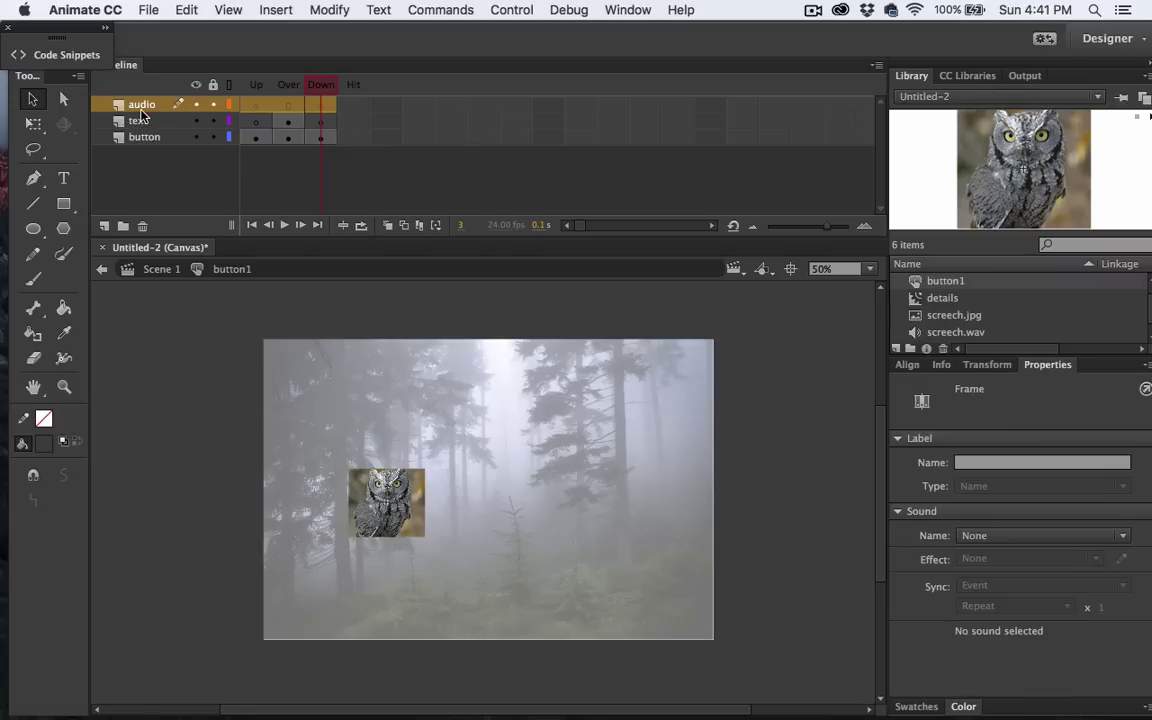
click(313, 87)
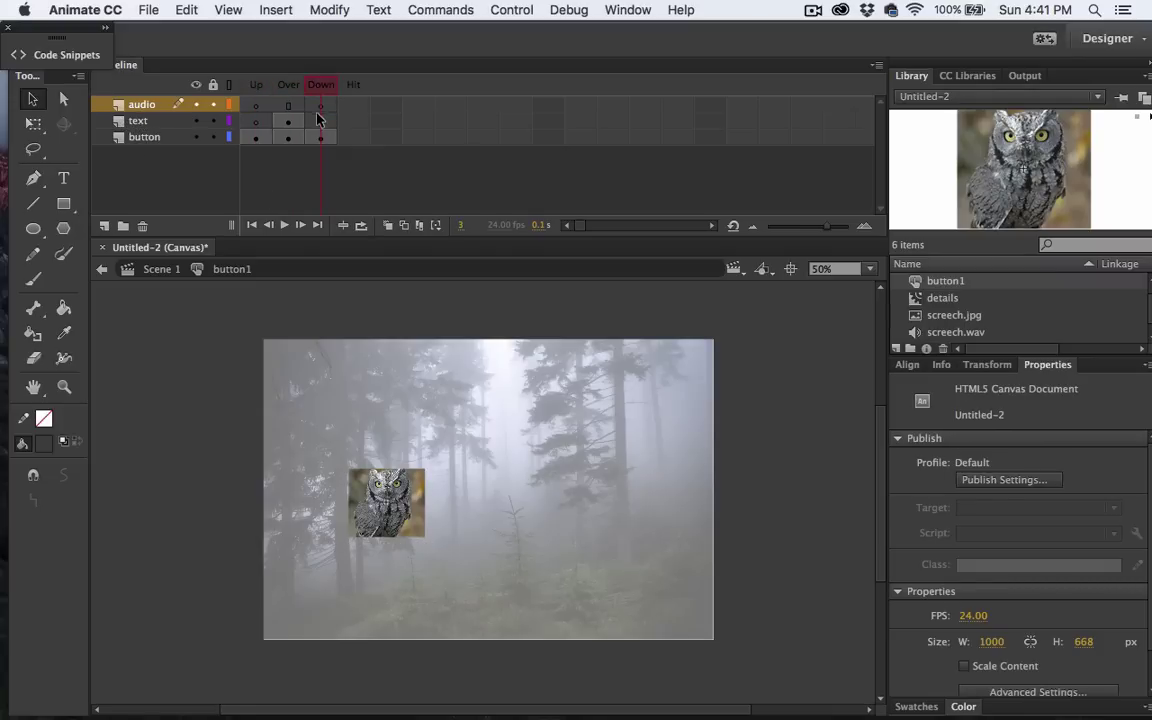
click(320, 105)
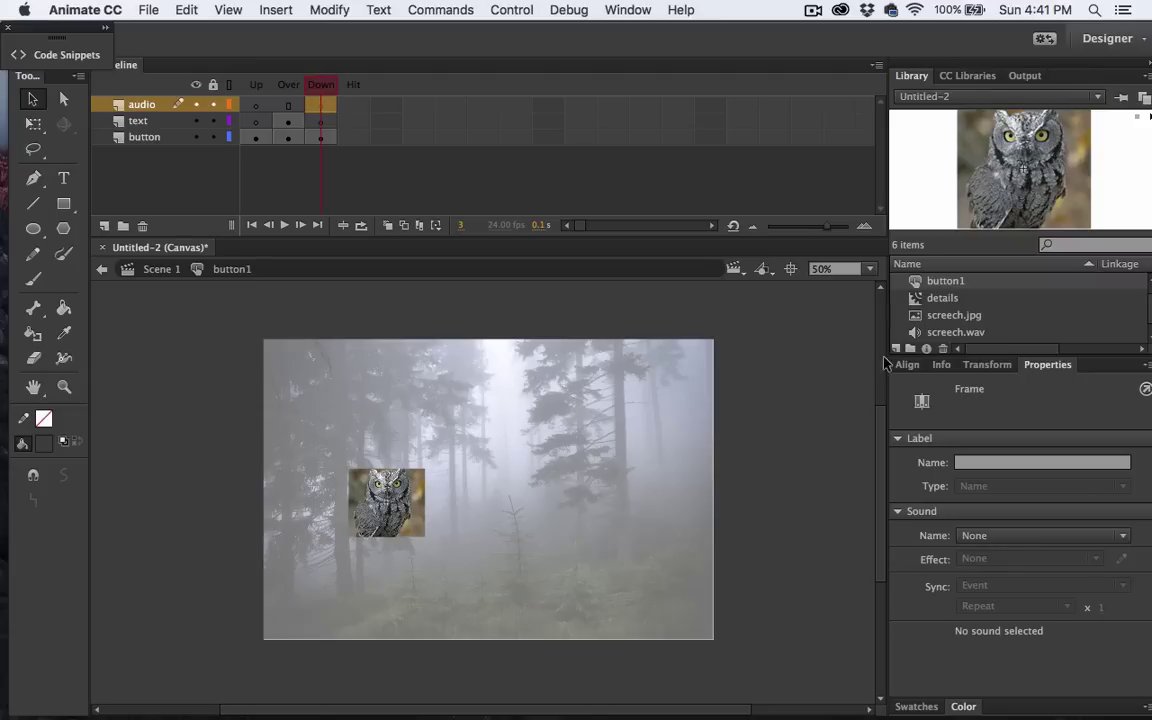
drag(915, 332, 345, 445)
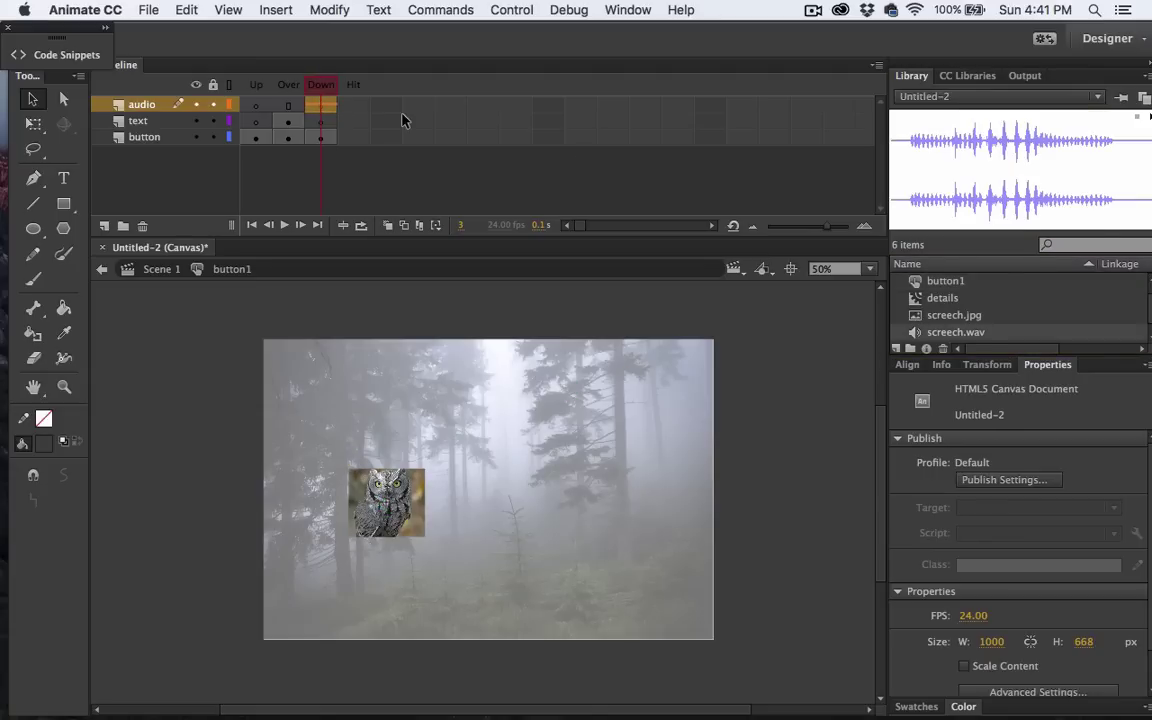
click(508, 10)
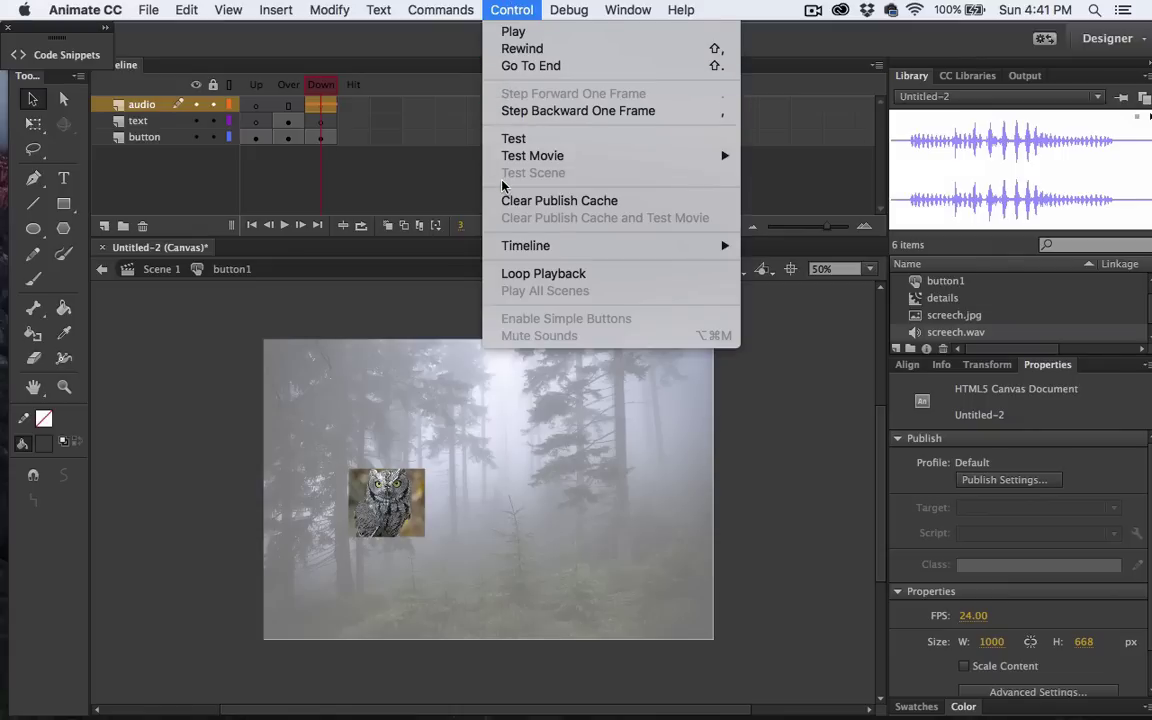
Test the scene in Chrome to hear the owl's screech sound, then close the preview.
click(512, 139)
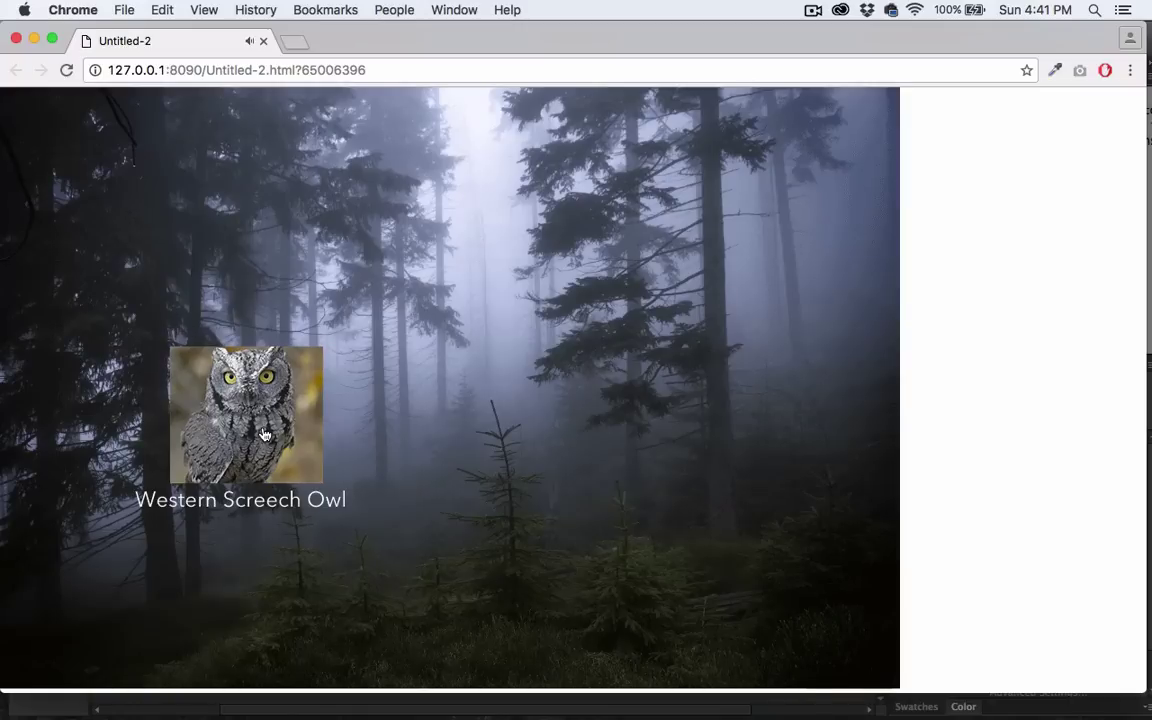
click(16, 38)
On Scene 1, move the button layer below the details layer.
click(157, 277)
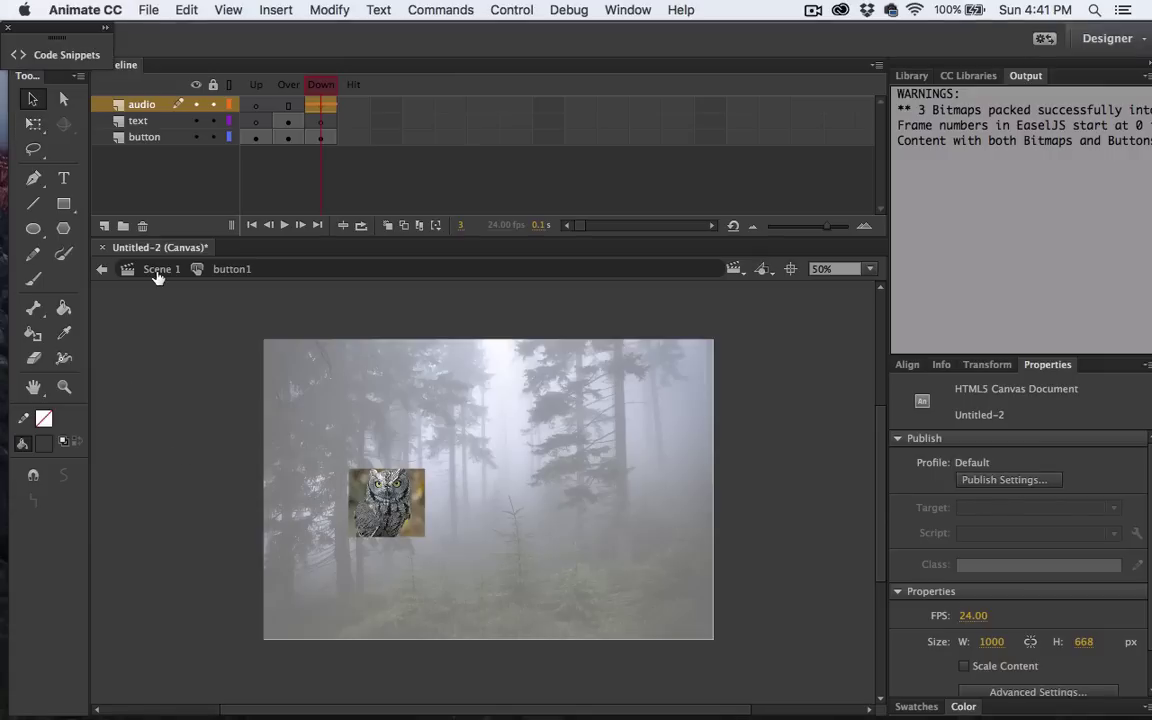
click(157, 272)
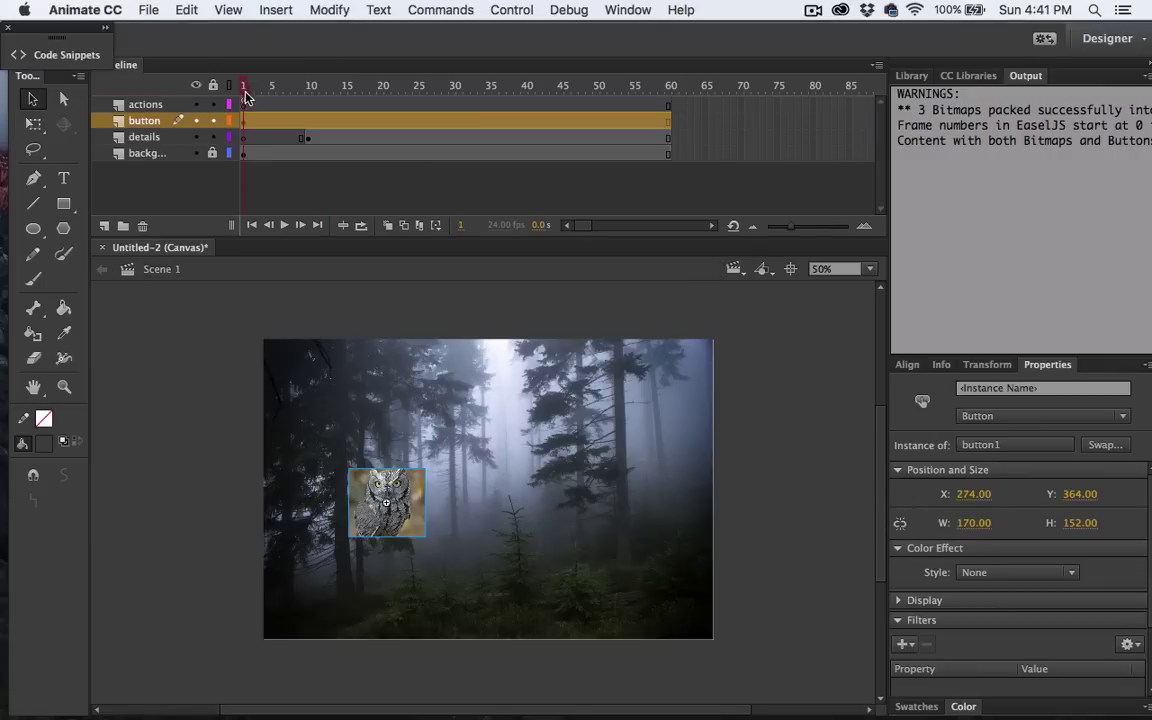
drag(243, 84, 311, 82)
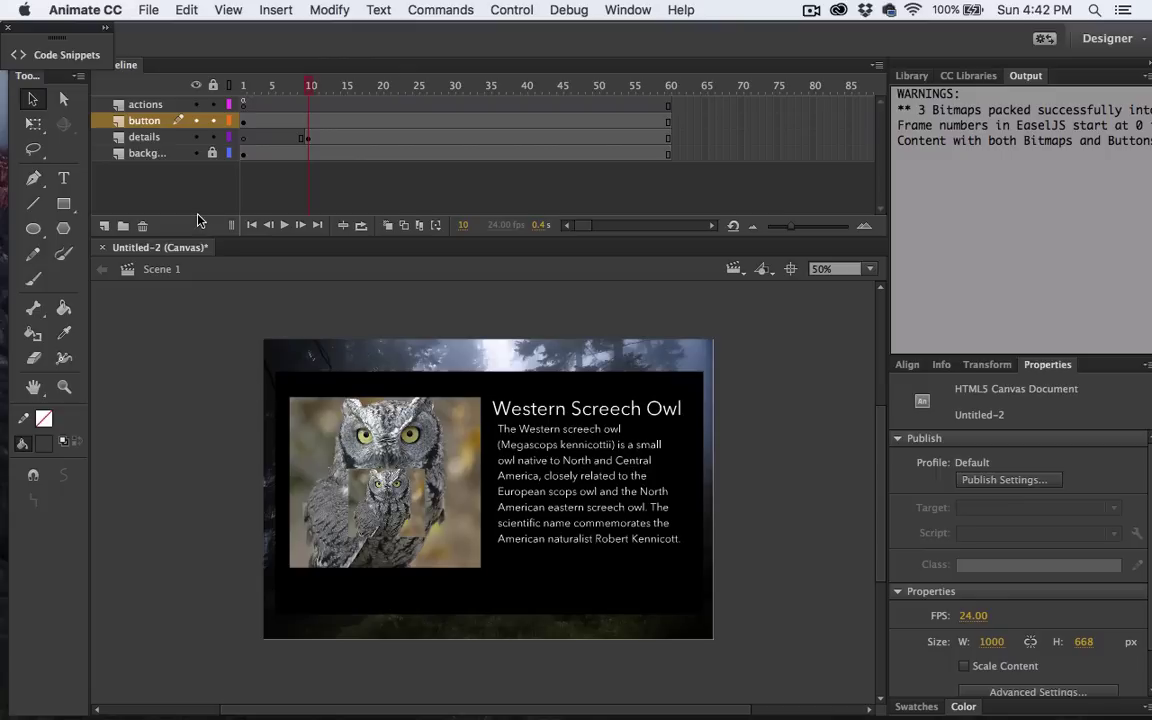
click(122, 120)
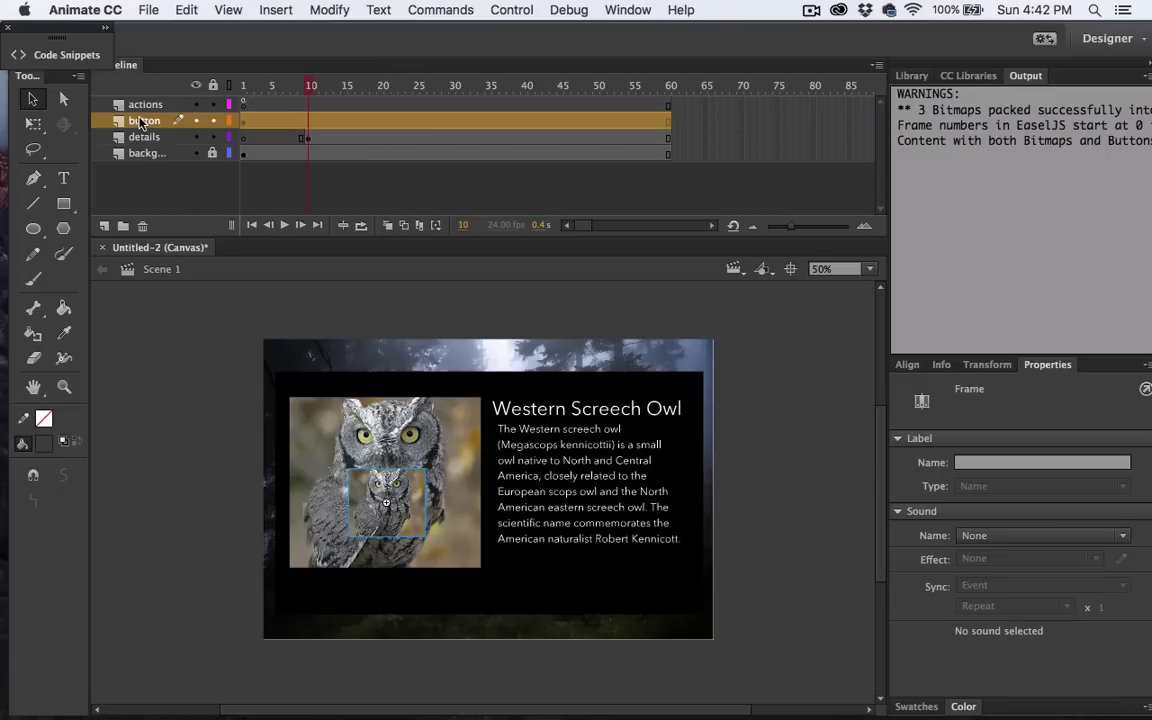
drag(142, 146, 143, 150)
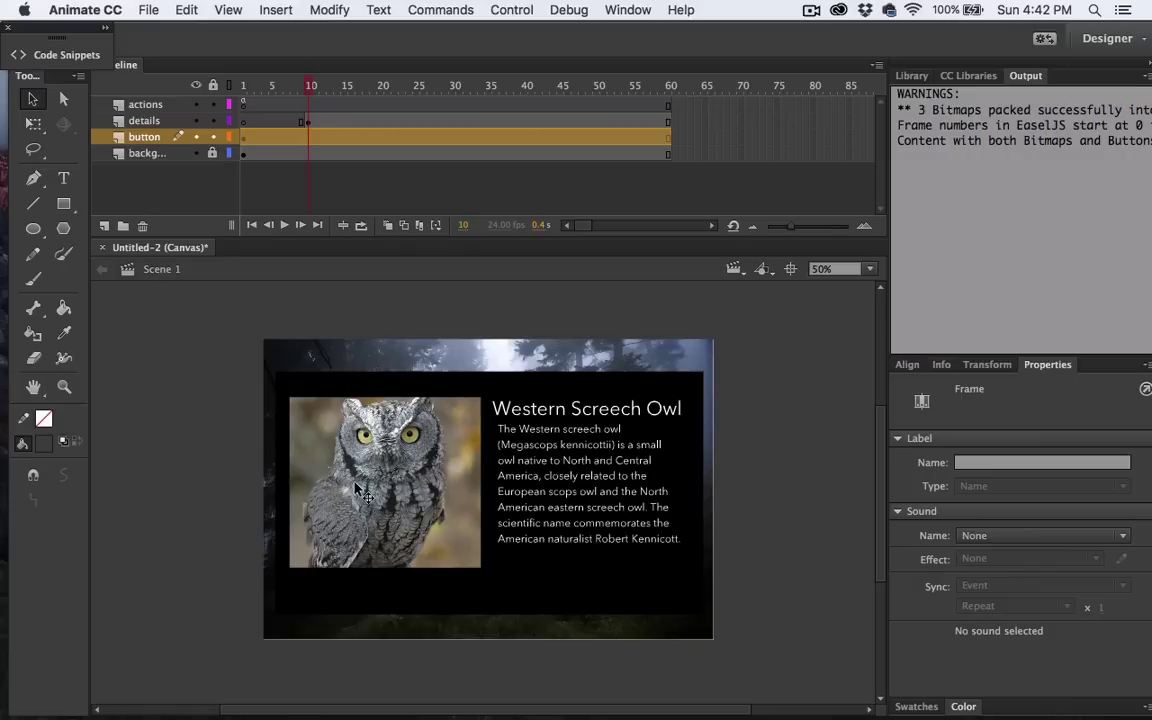
Name the owl button instance on frame 1 'ButtonInstance'.
key(shift+comma)
click(390, 505)
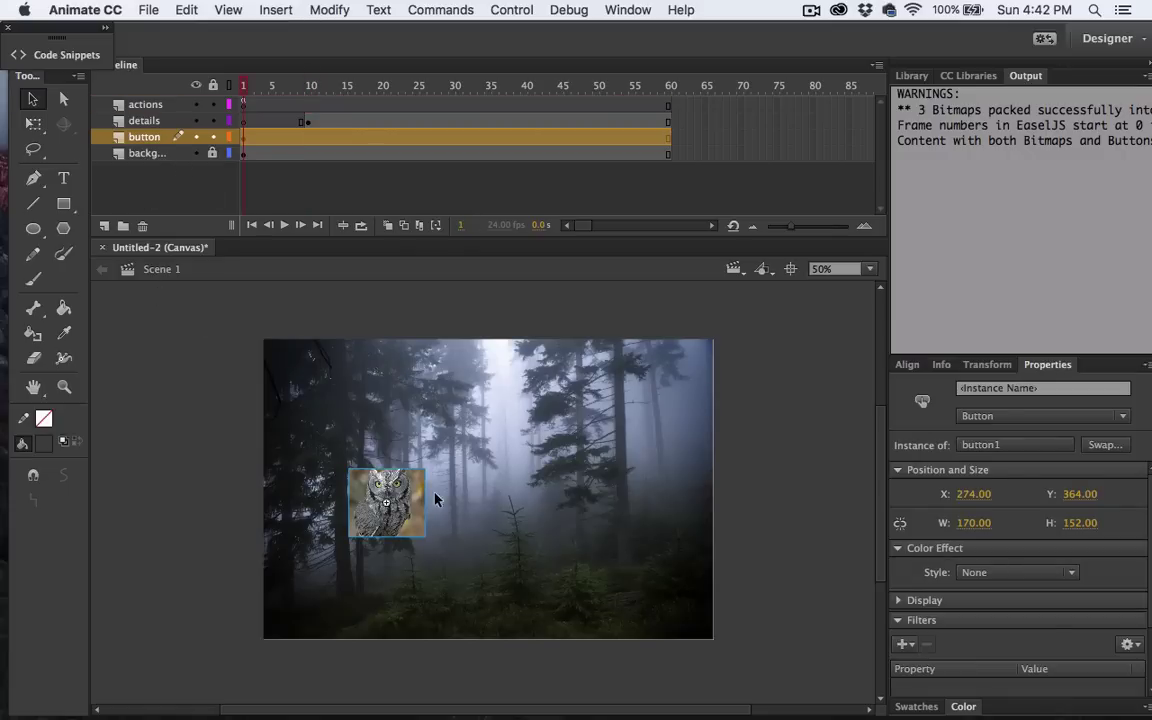
click(964, 388)
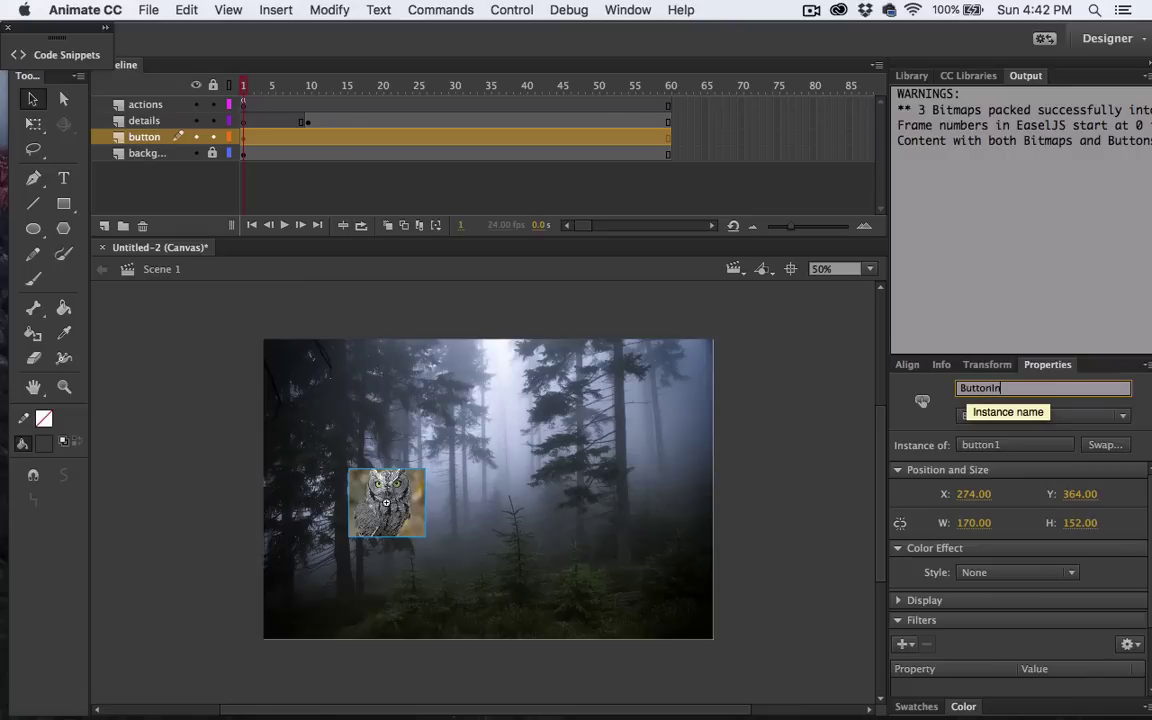
text(ButtonInstance)
key(Return)
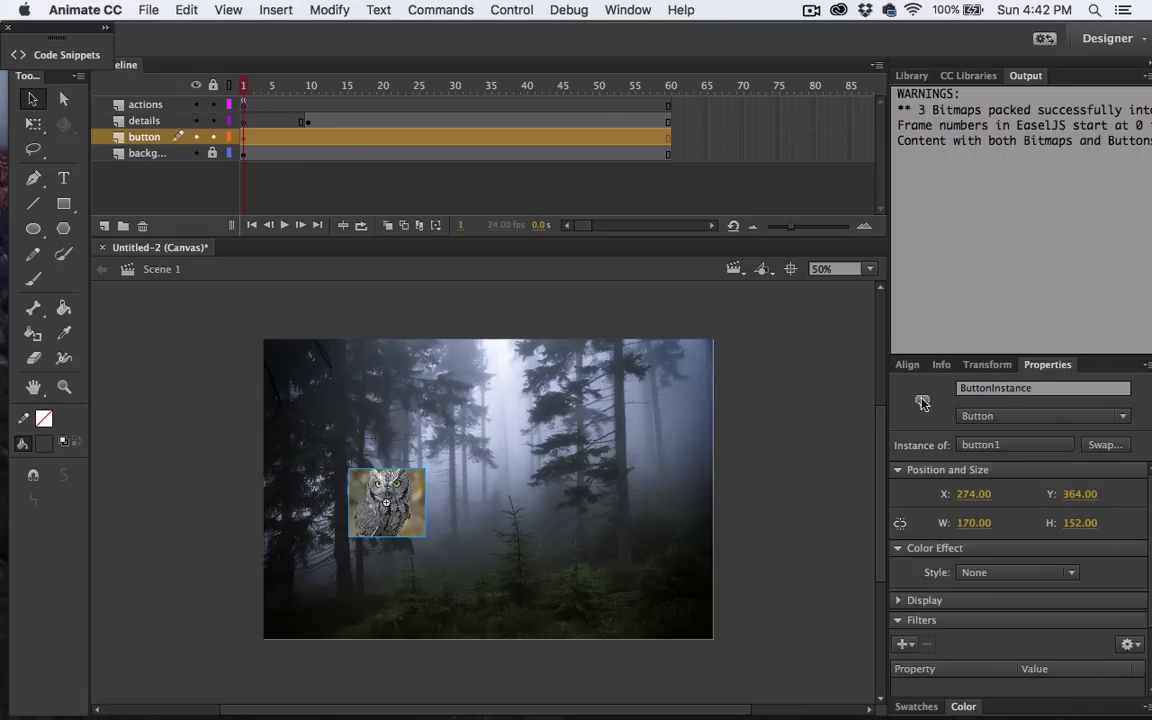
Insert a click-to-go-to-frame code snippet into the frame 1 actions.
click(627, 10)
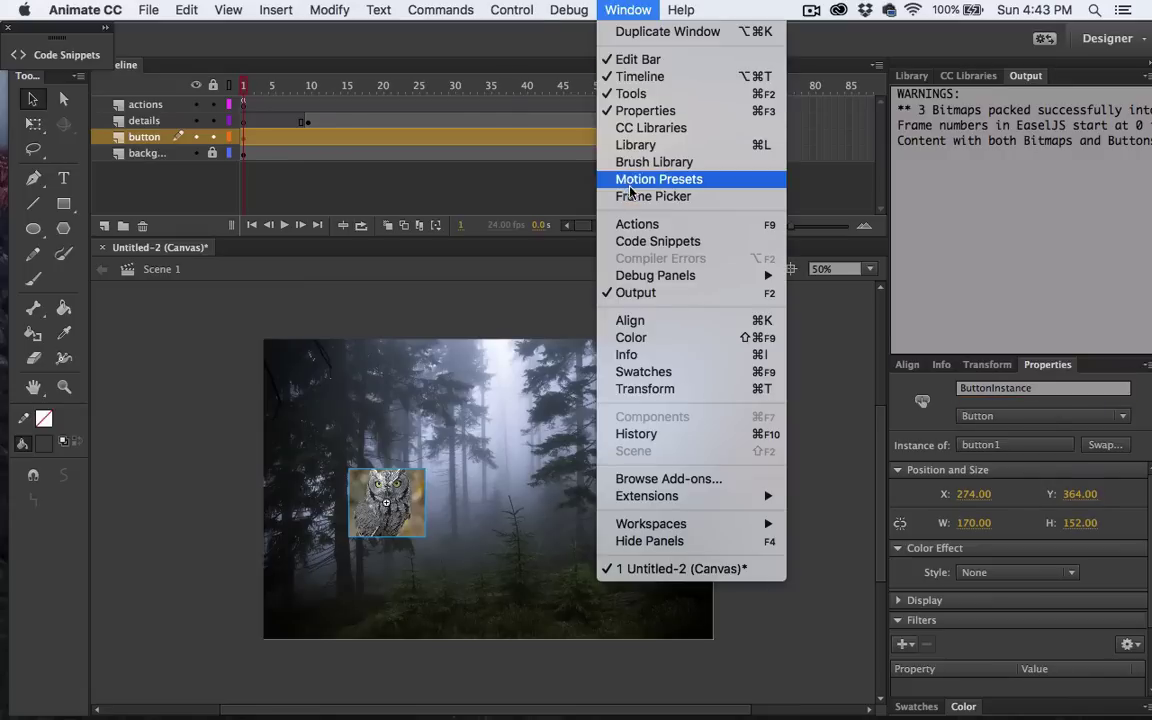
click(631, 225)
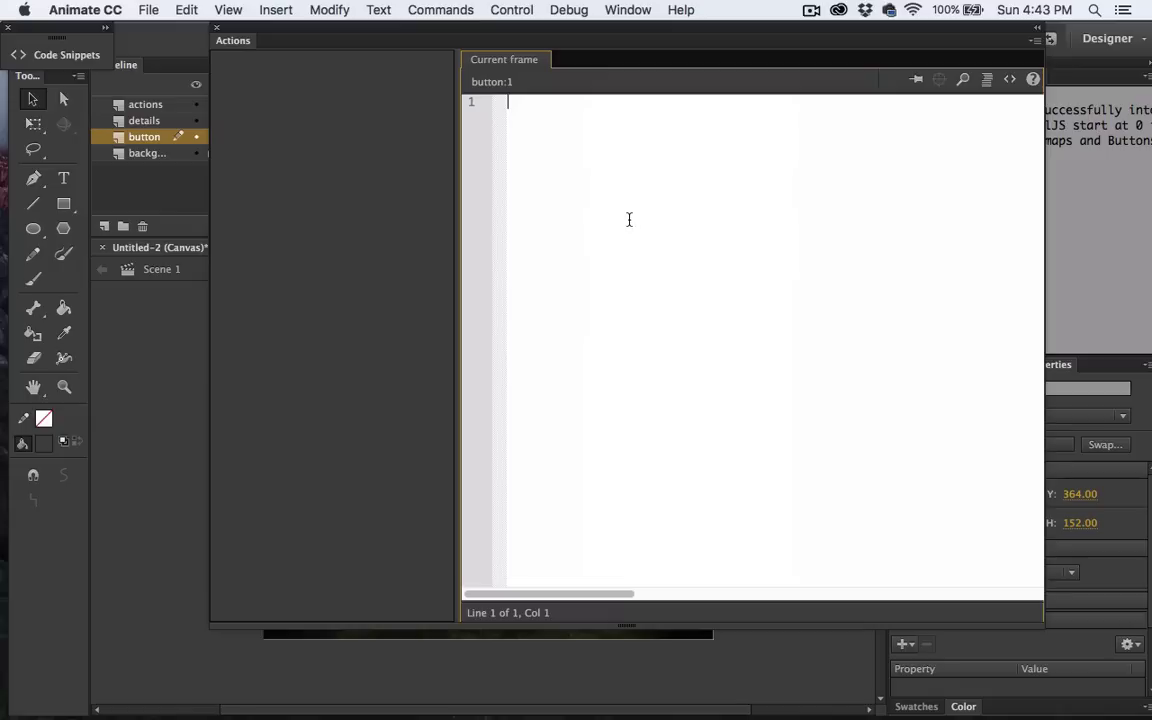
click(1008, 80)
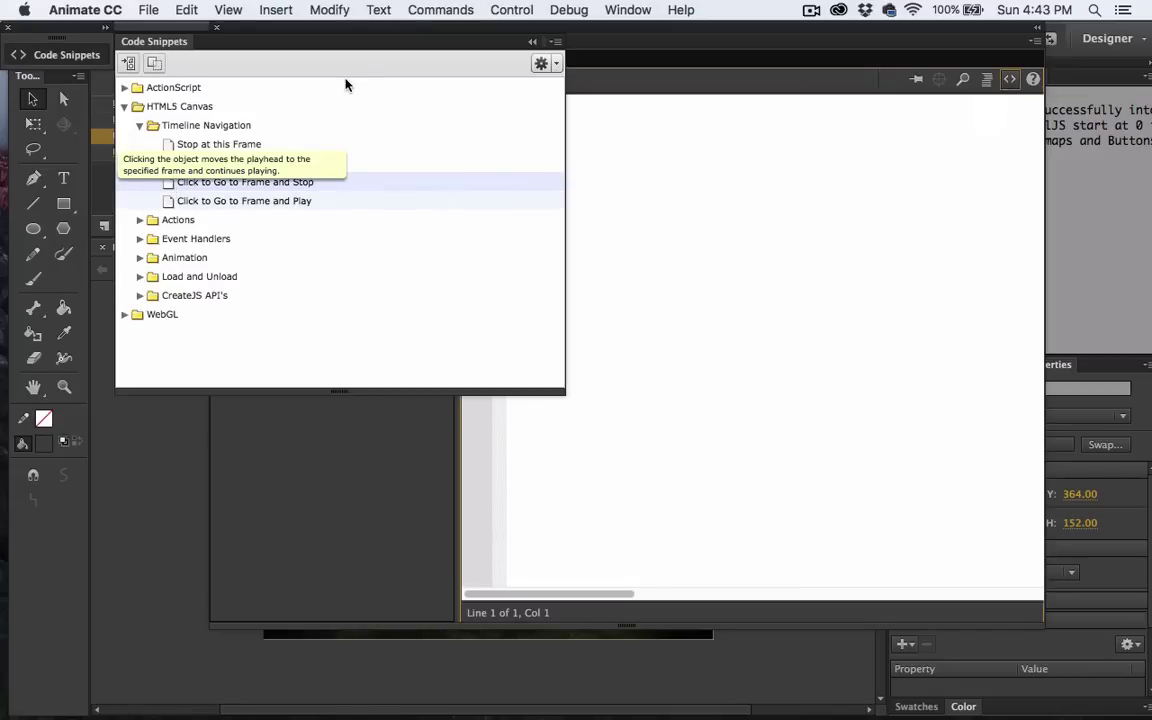
double_click(185, 183)
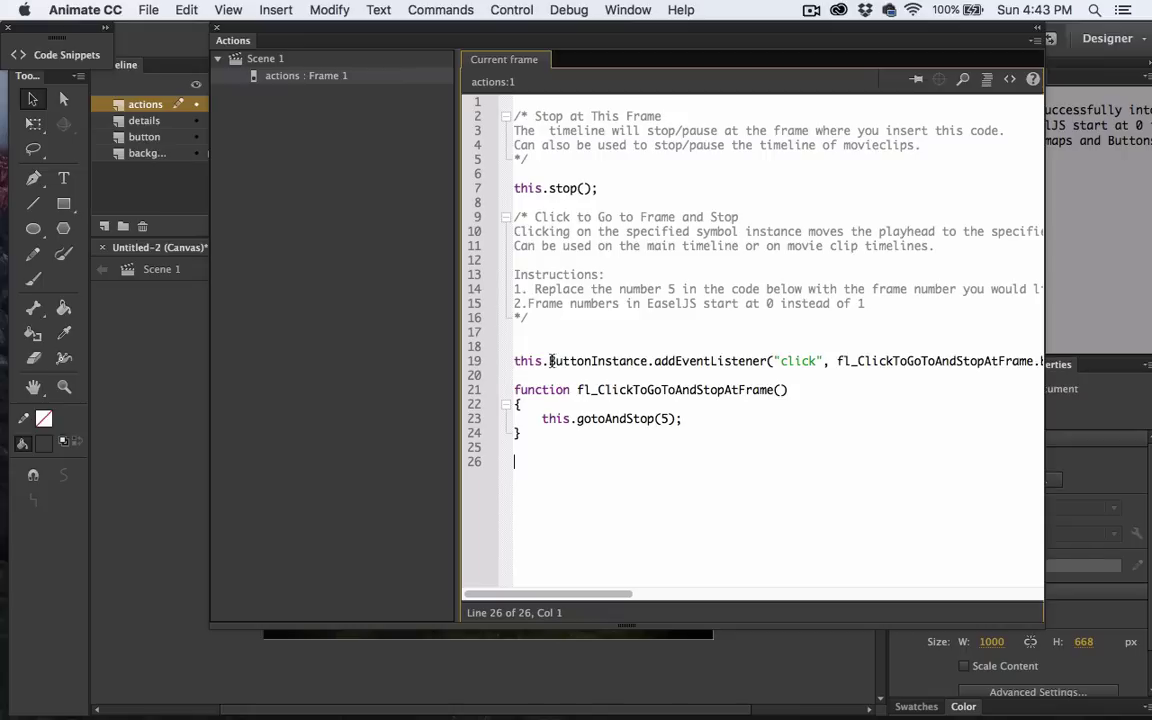
Check that the owl button's instance name ButtonInstance matches the snippet code.
drag(550, 361, 648, 363)
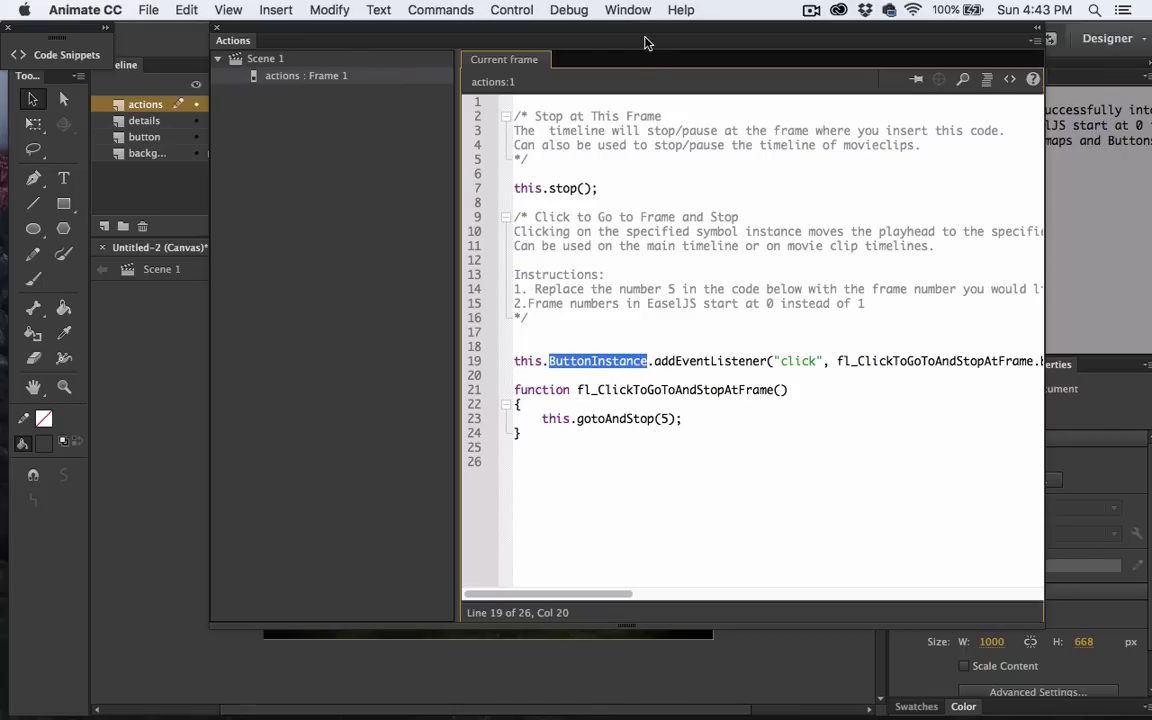
drag(645, 37, 640, 578)
click(366, 478)
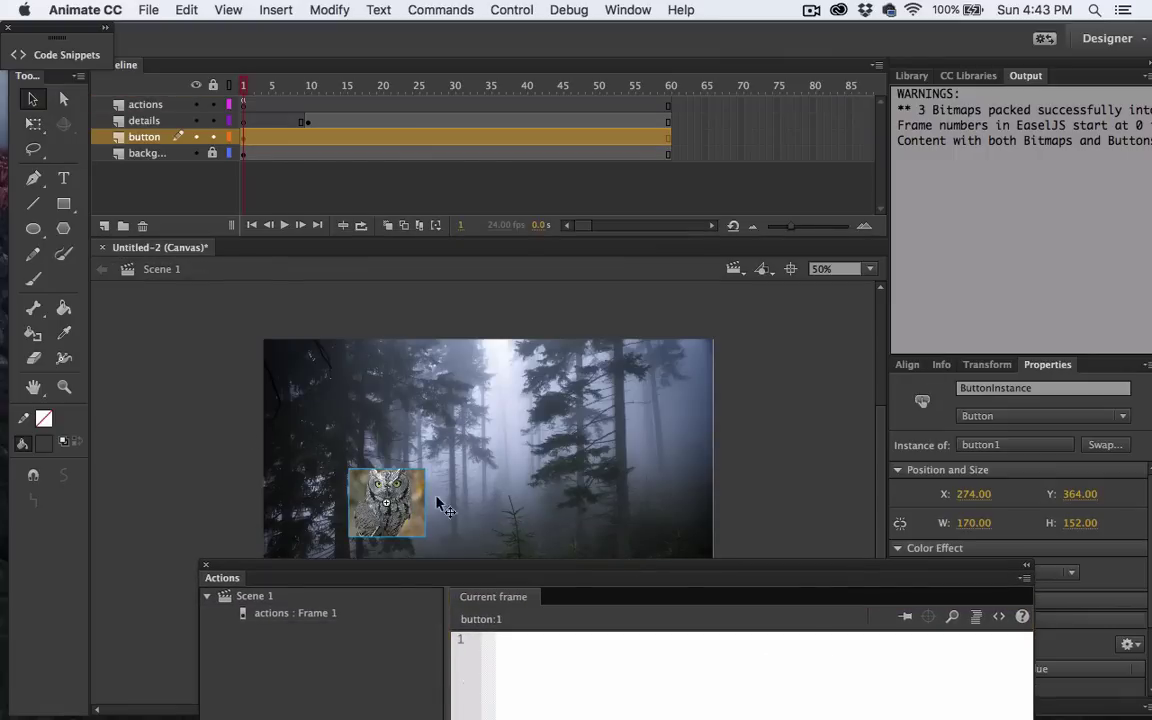
click(960, 386)
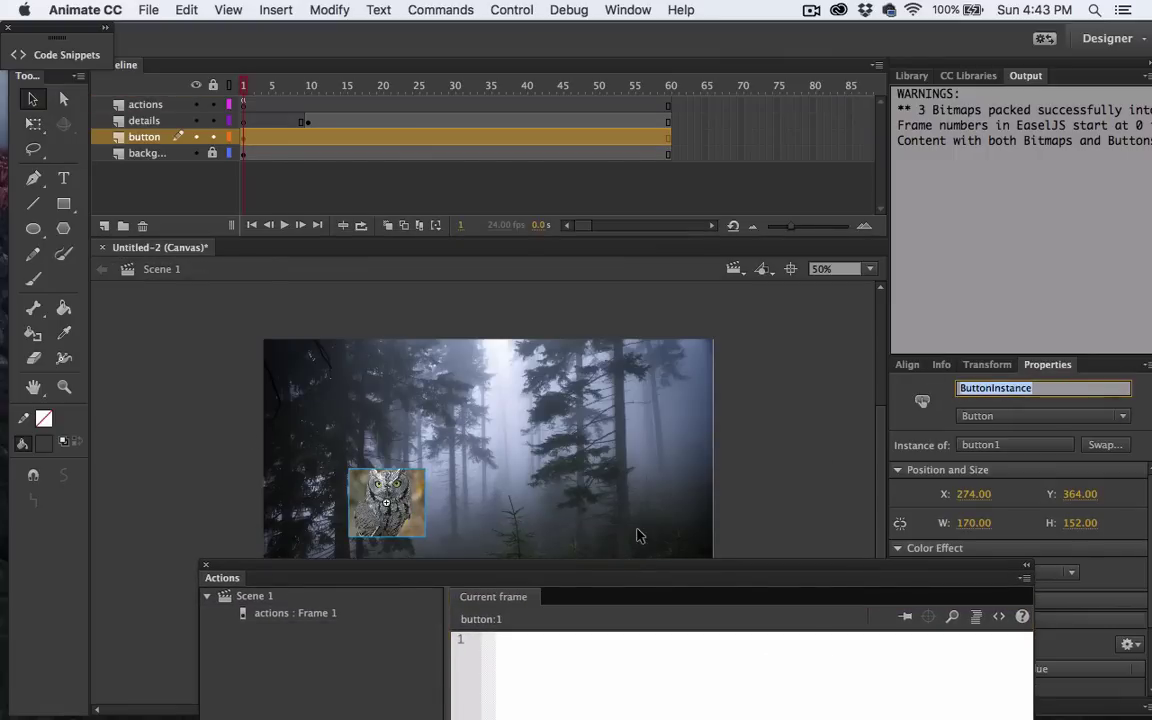
drag(401, 581, 356, 108)
click(205, 155)
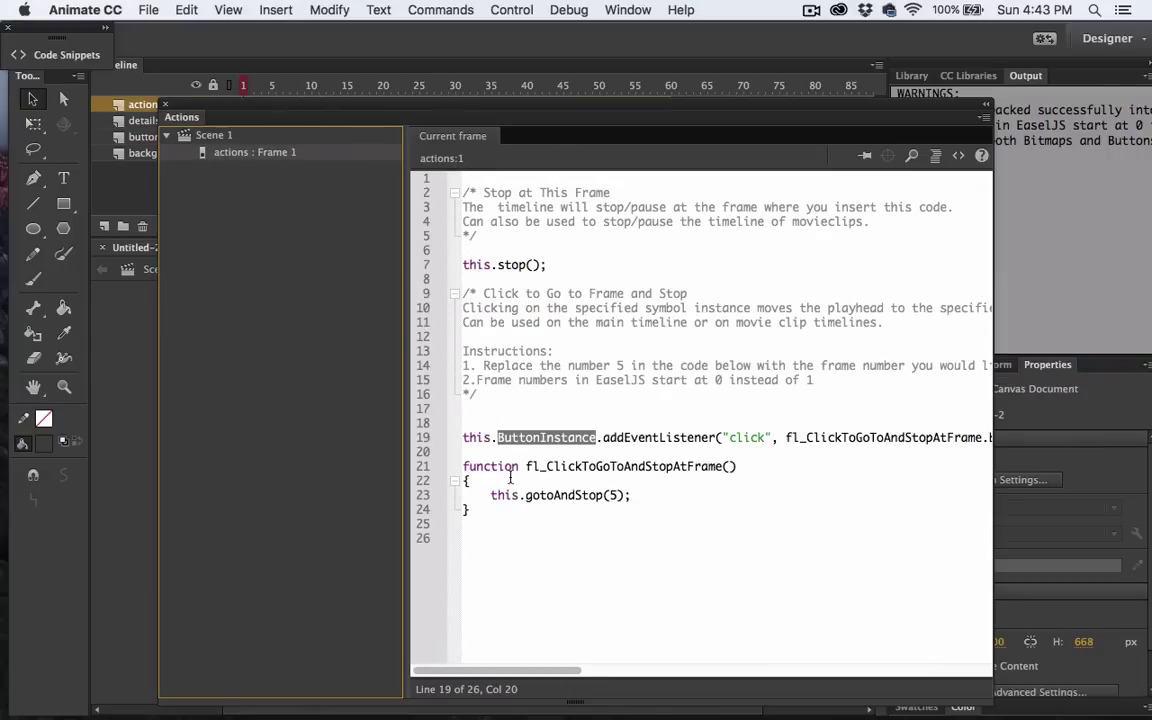
Change gotoAndStop(5) to gotoAndStop(10) and close the Actions panel.
click(531, 515)
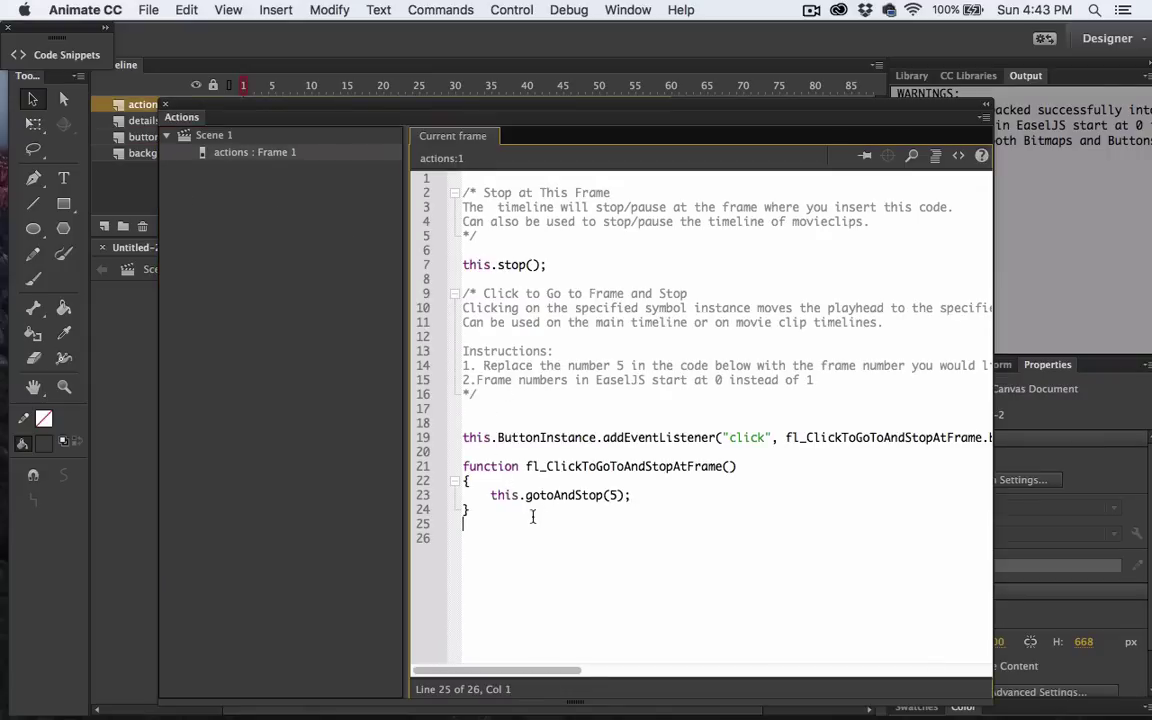
click(617, 495)
text(10)
click(531, 517)
click(981, 108)
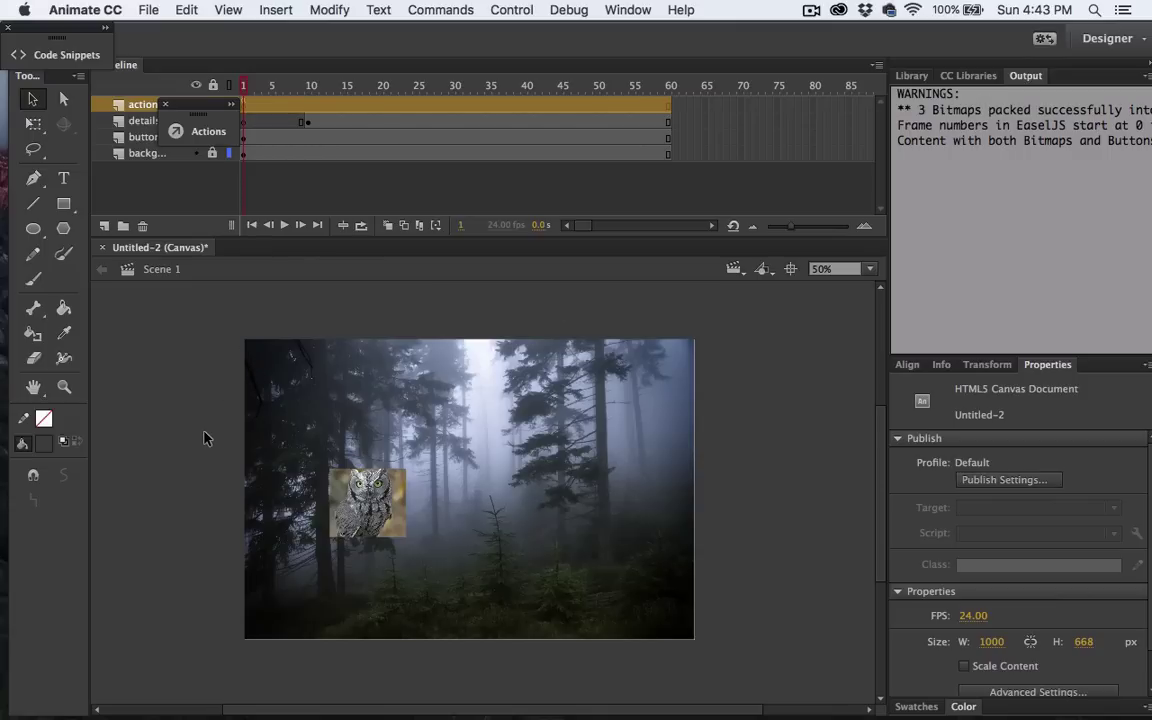
Test in Chrome that clicking the owl opens the Western Screech Owl details, then close it.
click(509, 10)
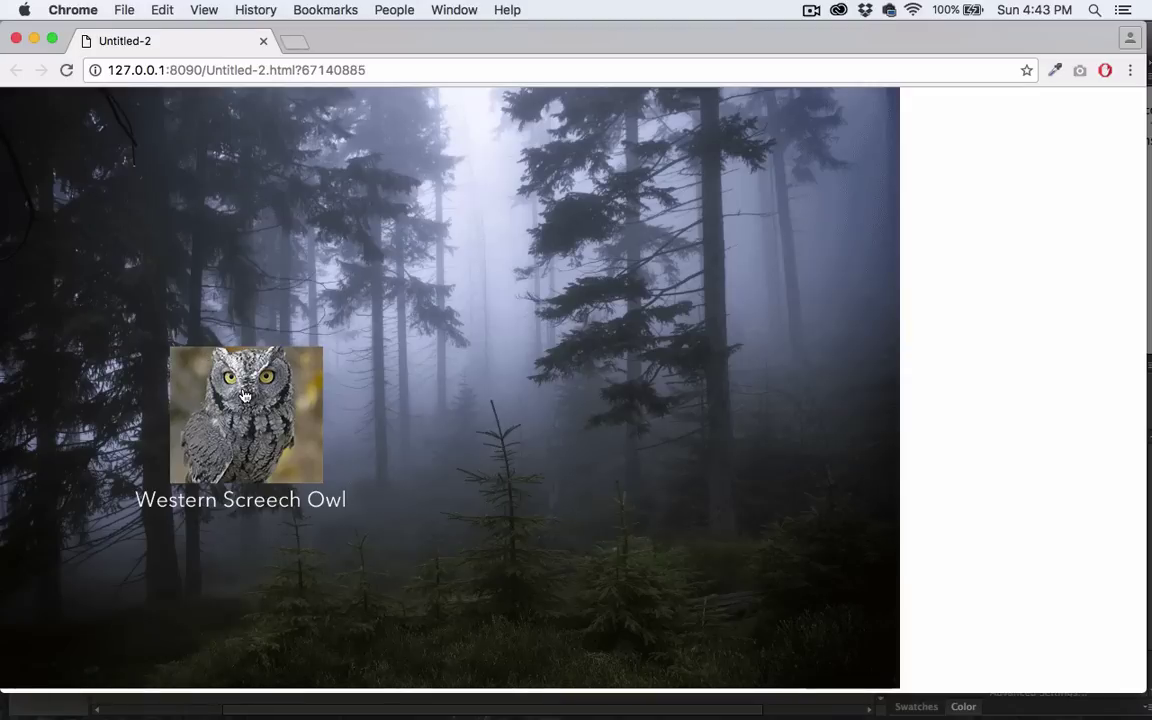
click(244, 395)
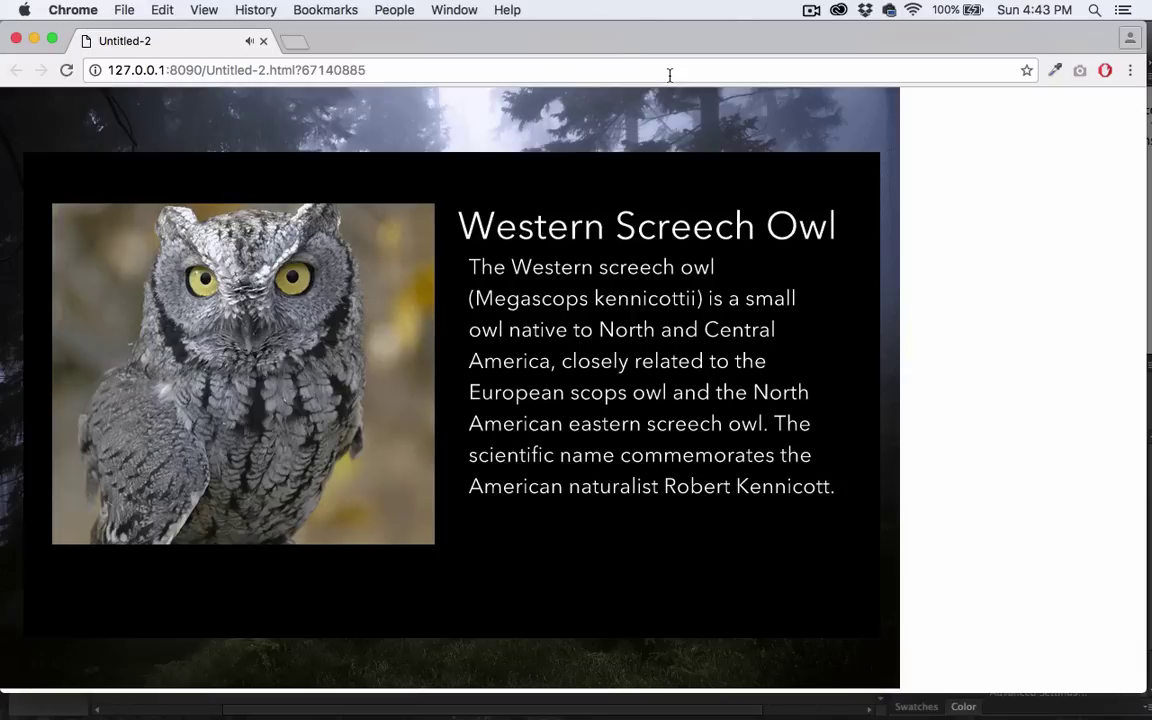
click(16, 38)
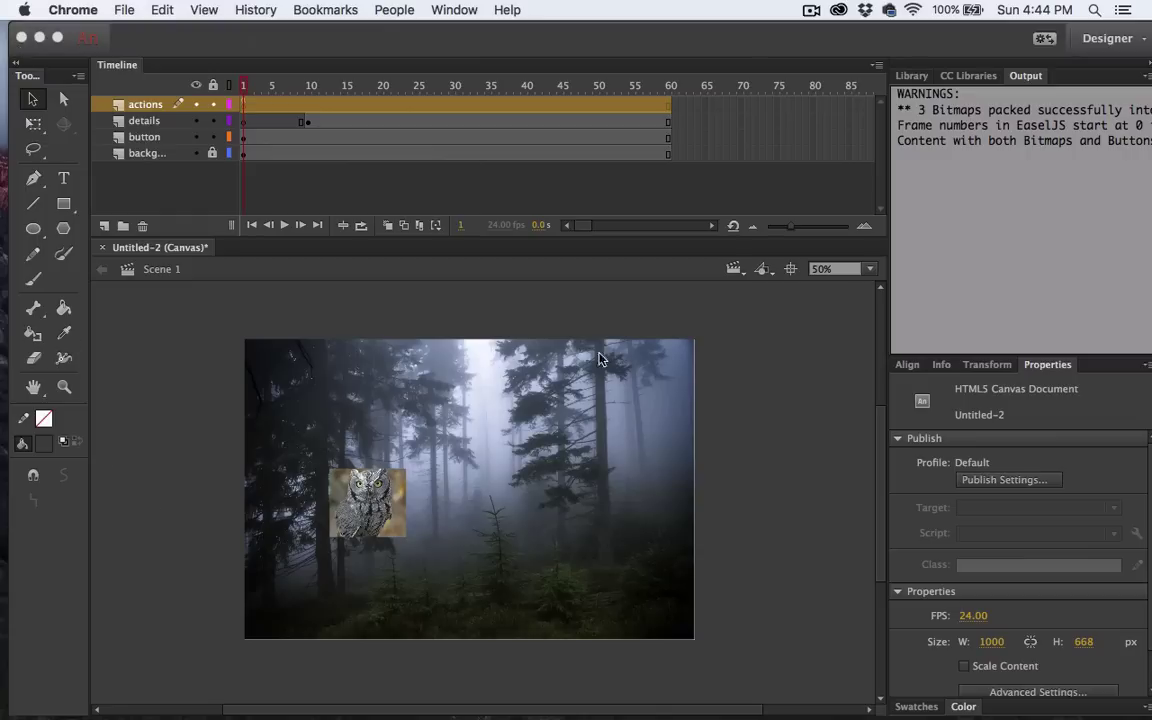
Add a new top layer named home.
click(98, 214)
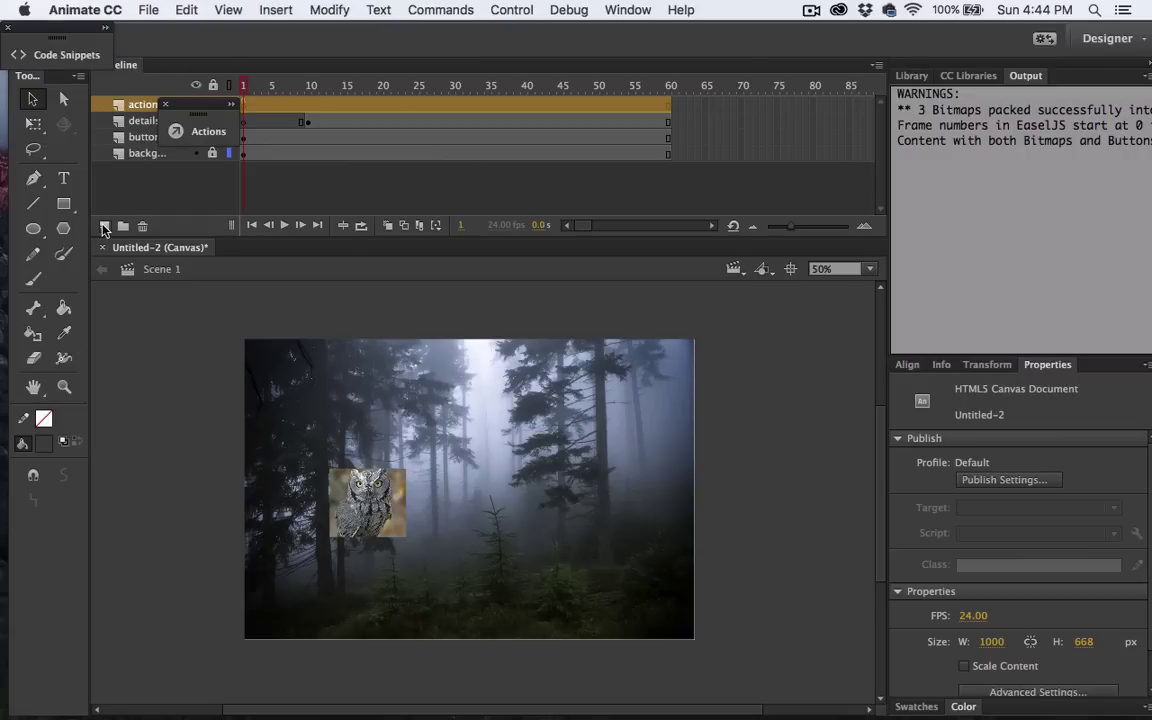
click(104, 227)
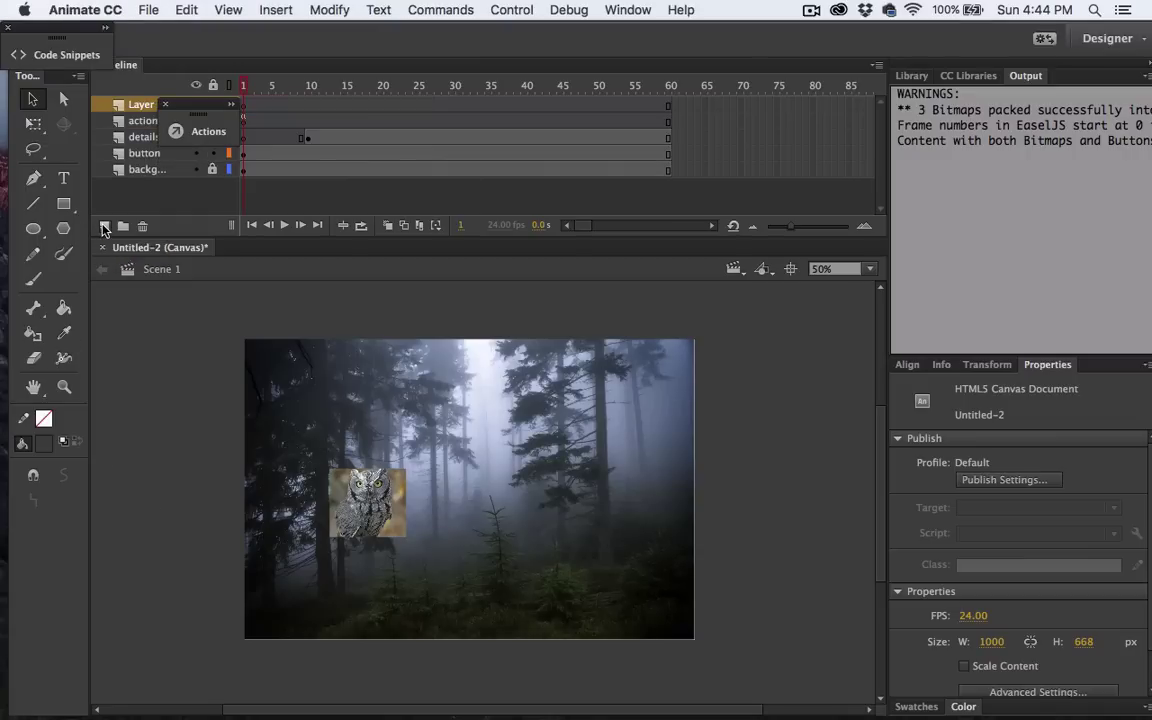
double_click(140, 106)
text(home)
key(Return)
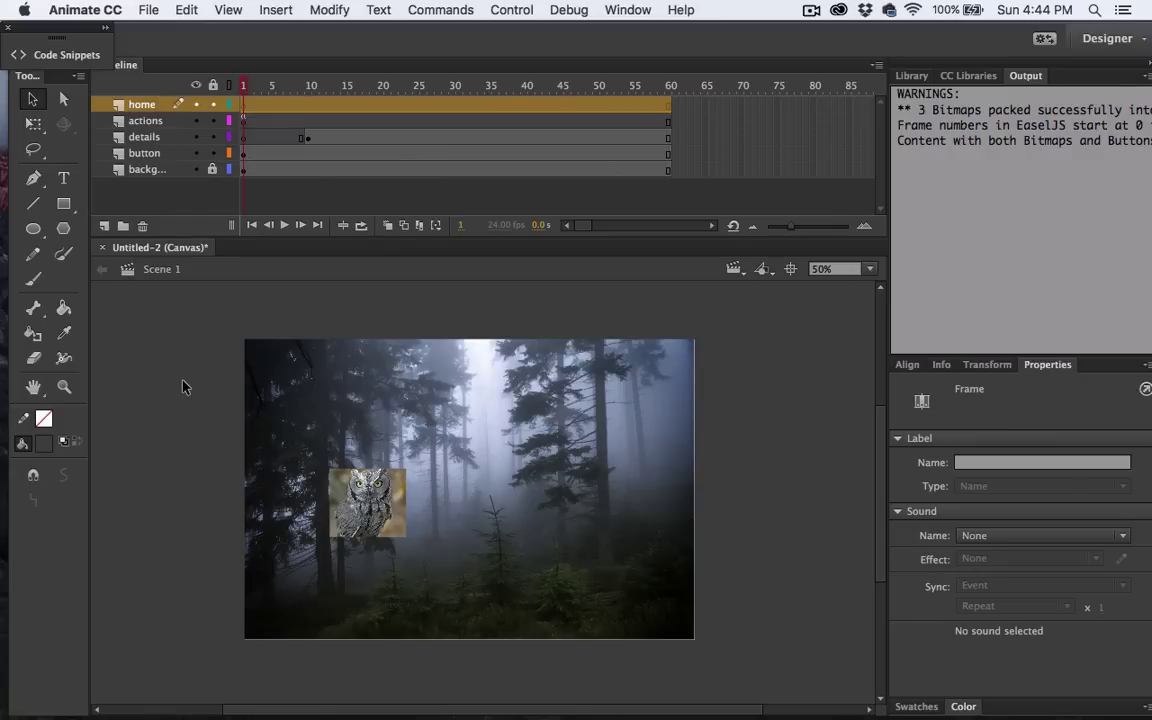
Draw a small dark square at the stage's top-right and type a 51 pt X on it.
click(64, 204)
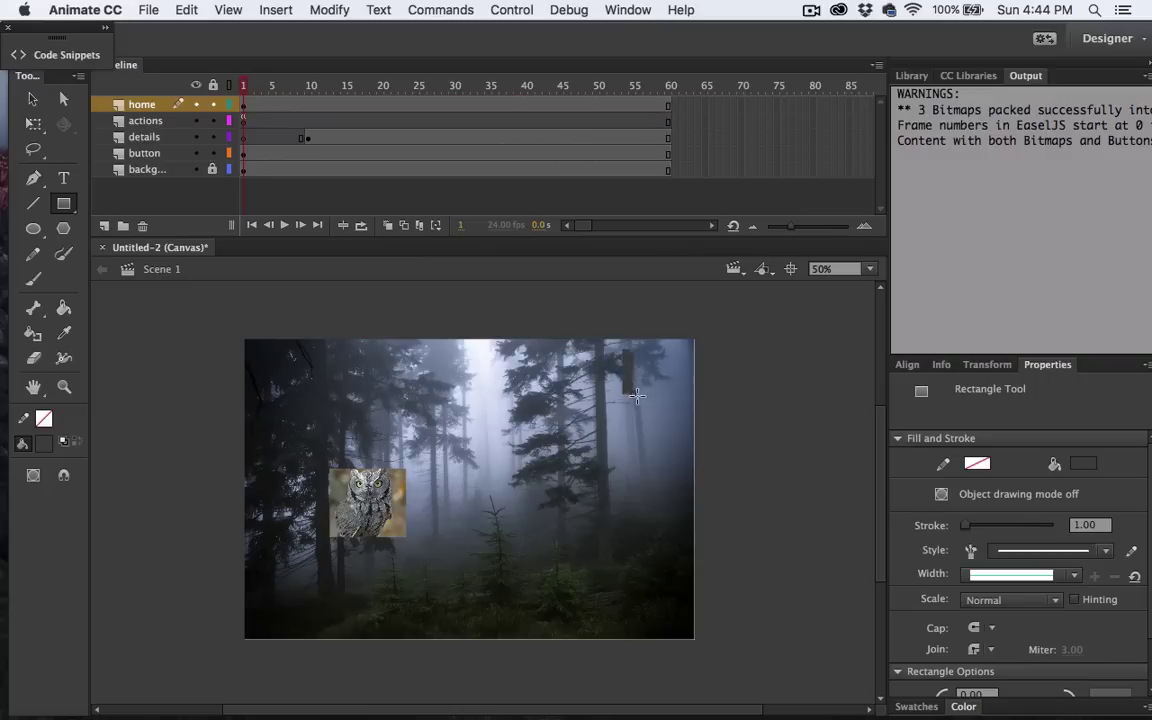
drag(622, 348, 660, 382)
click(64, 177)
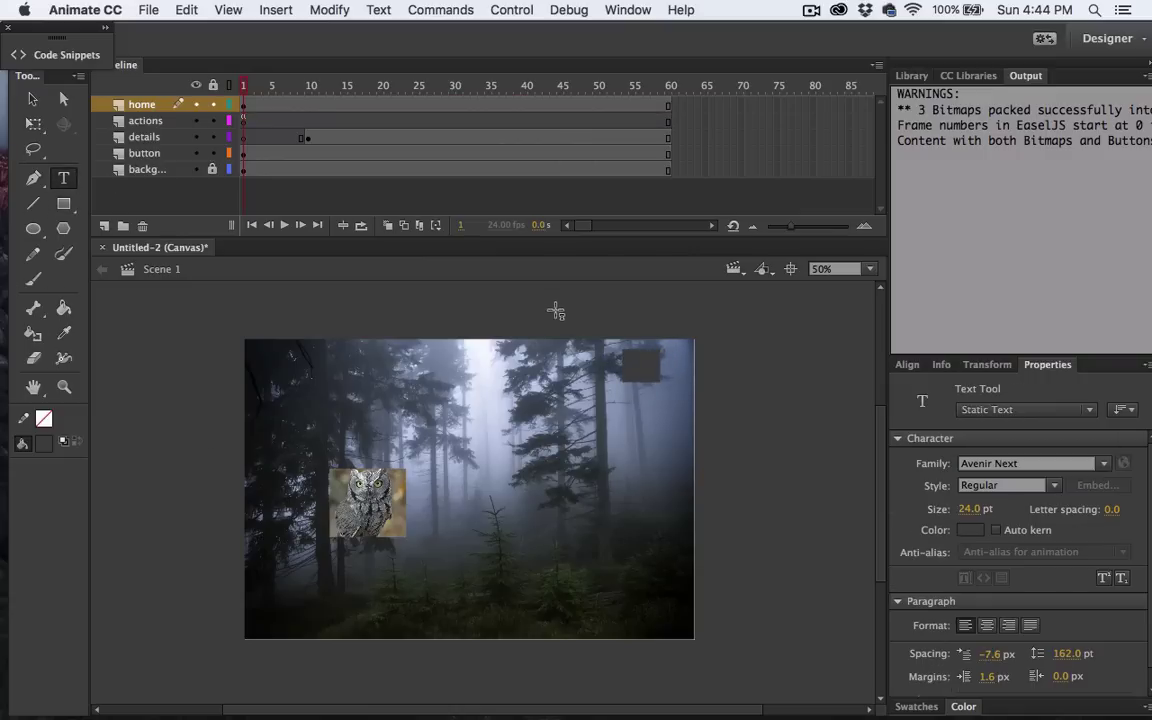
click(632, 356)
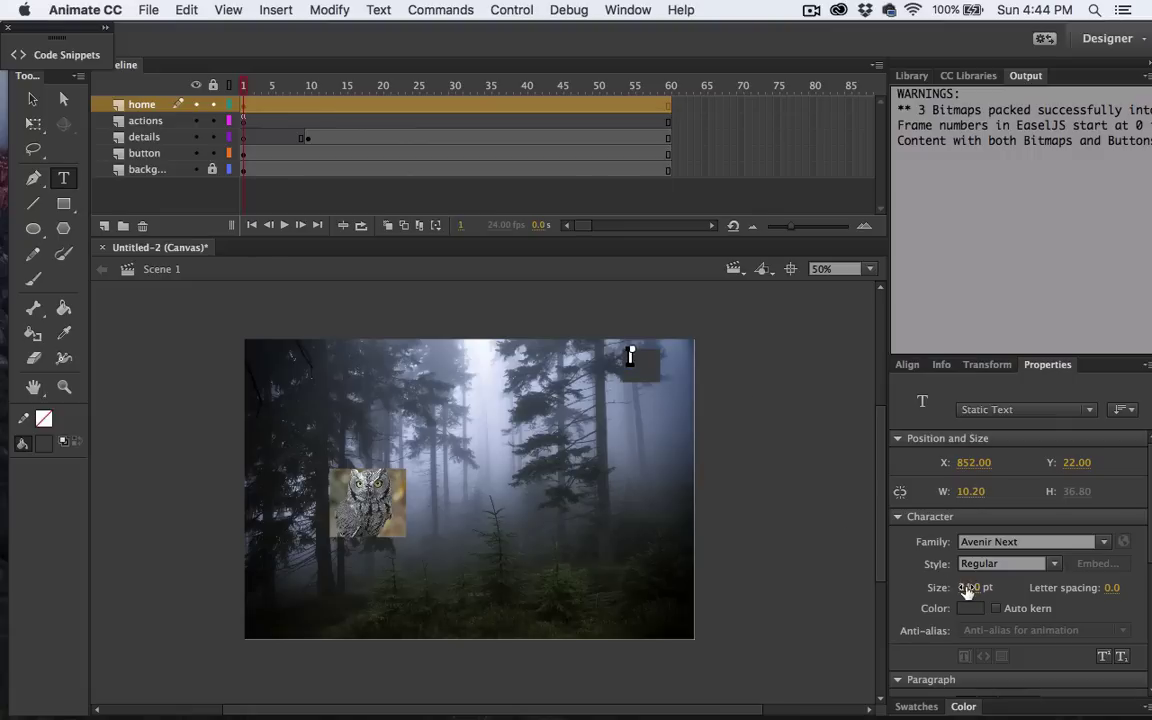
drag(966, 588, 990, 588)
text(X)
Make the X text white and nudge it to centre on the square.
click(64, 99)
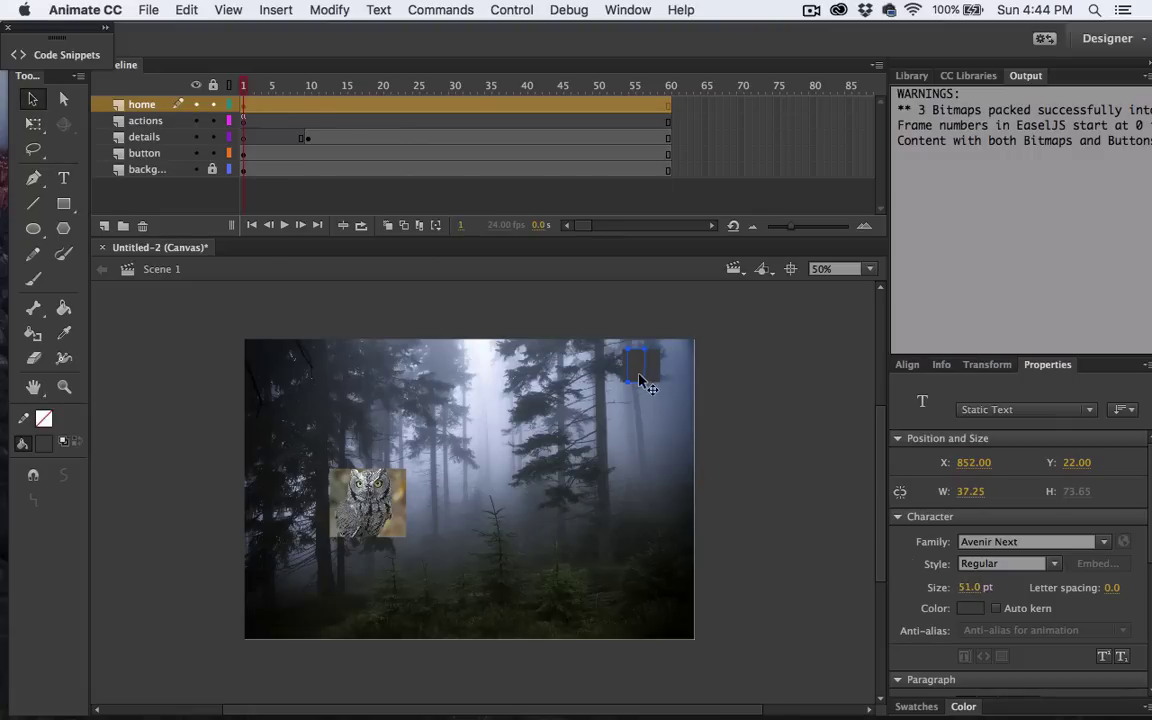
click(44, 445)
click(42, 490)
click(590, 335)
drag(620, 367, 625, 368)
Select both the dark square and the X text together.
click(565, 335)
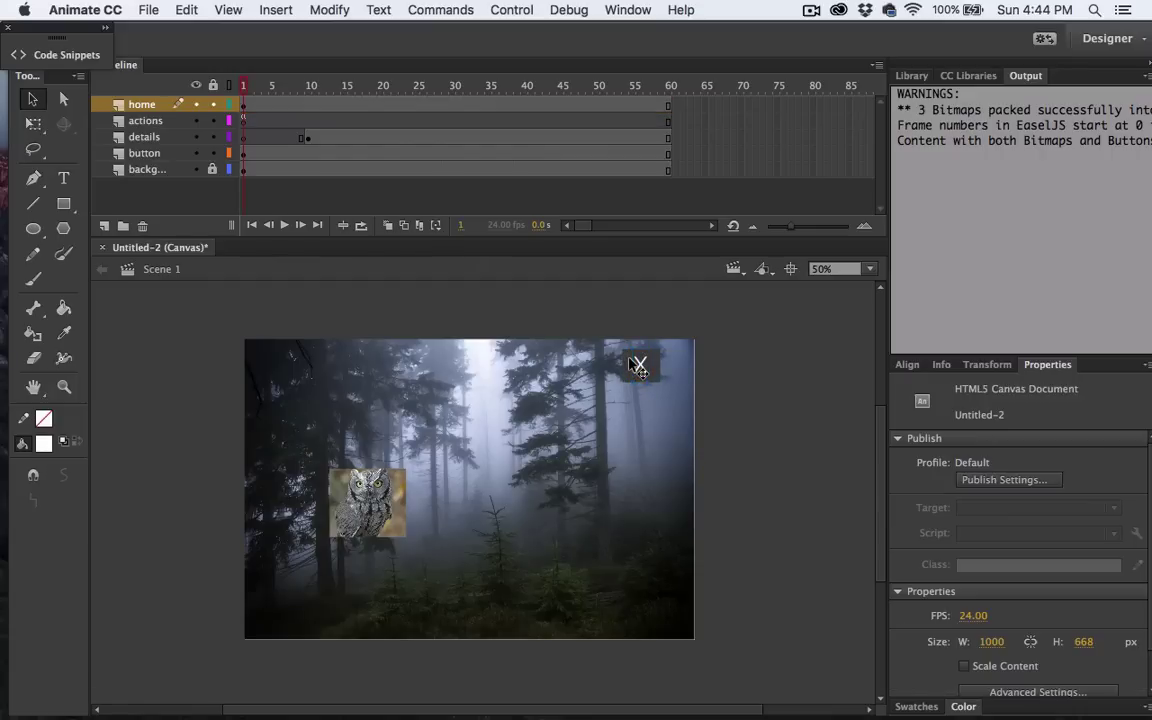
drag(565, 335, 630, 380)
click(614, 393)
click(626, 372)
shift+click(640, 370)
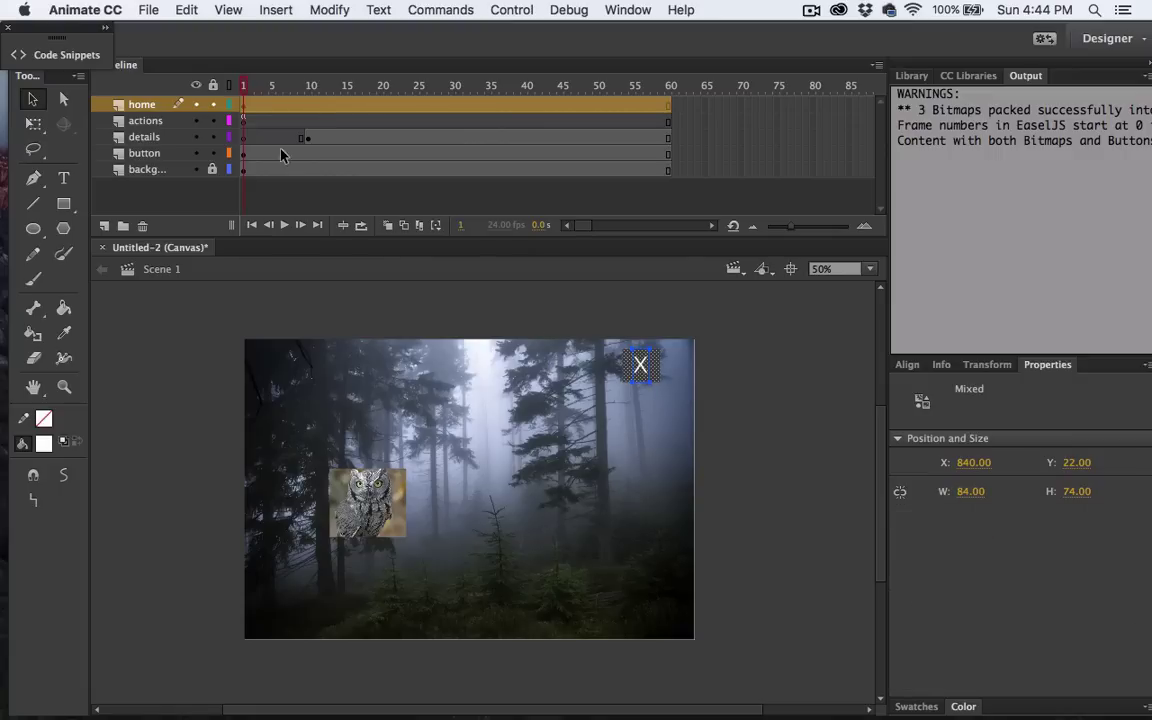
Convert the selected X and square into a Button symbol named home.
click(329, 9)
click(343, 62)
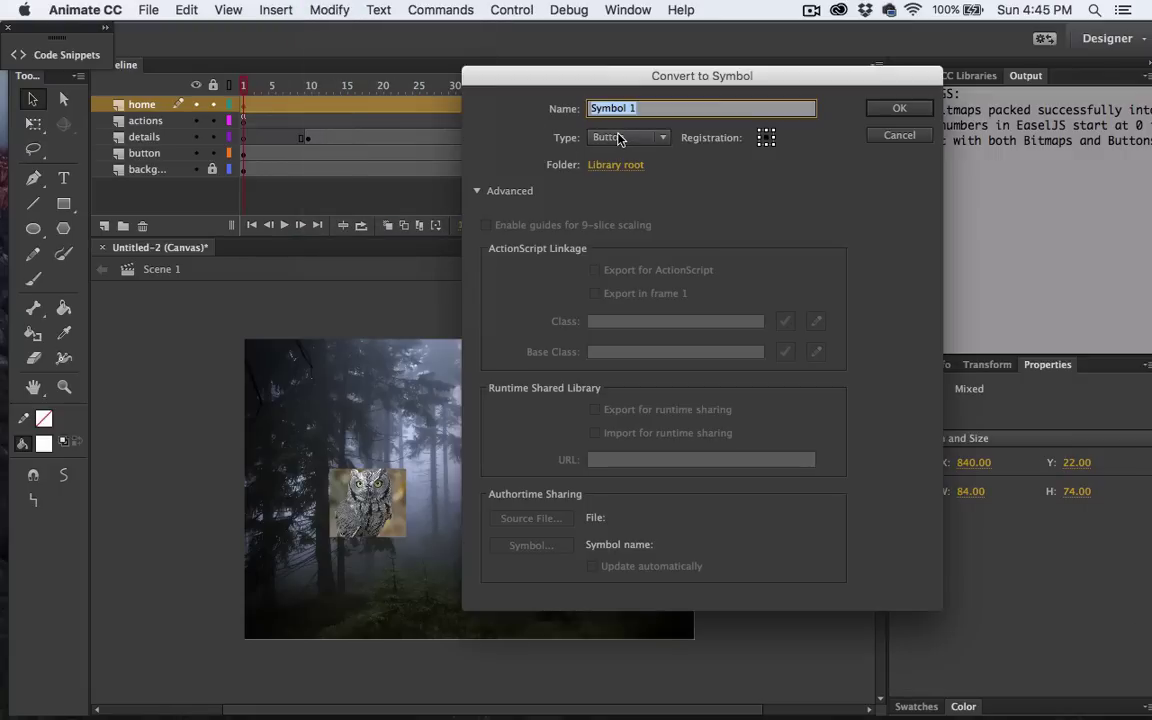
text(home)
click(890, 108)
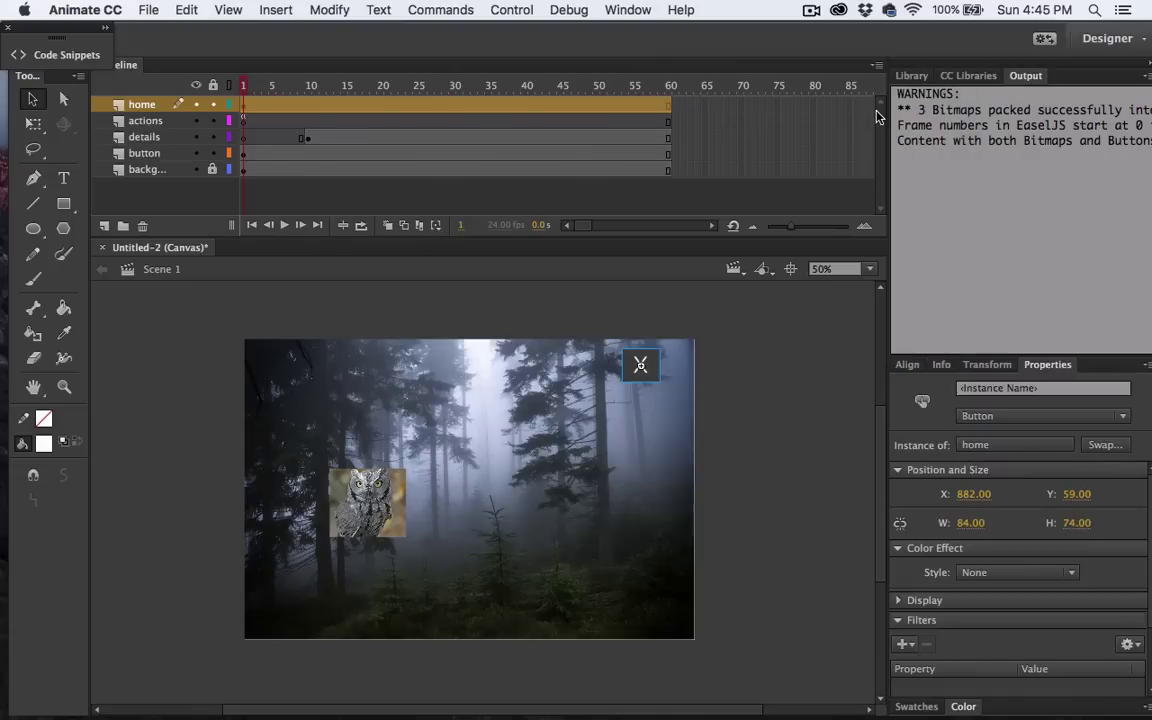
Set the button's instance name to home in Properties.
click(1057, 390)
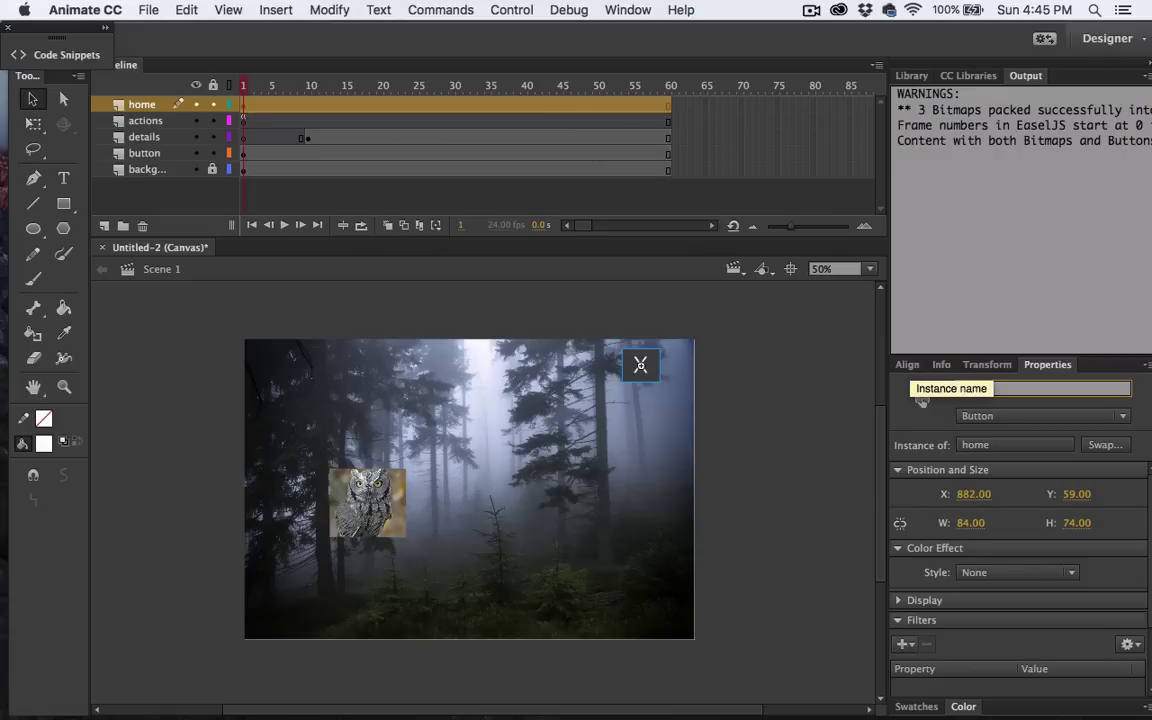
text(home)
key(Return)
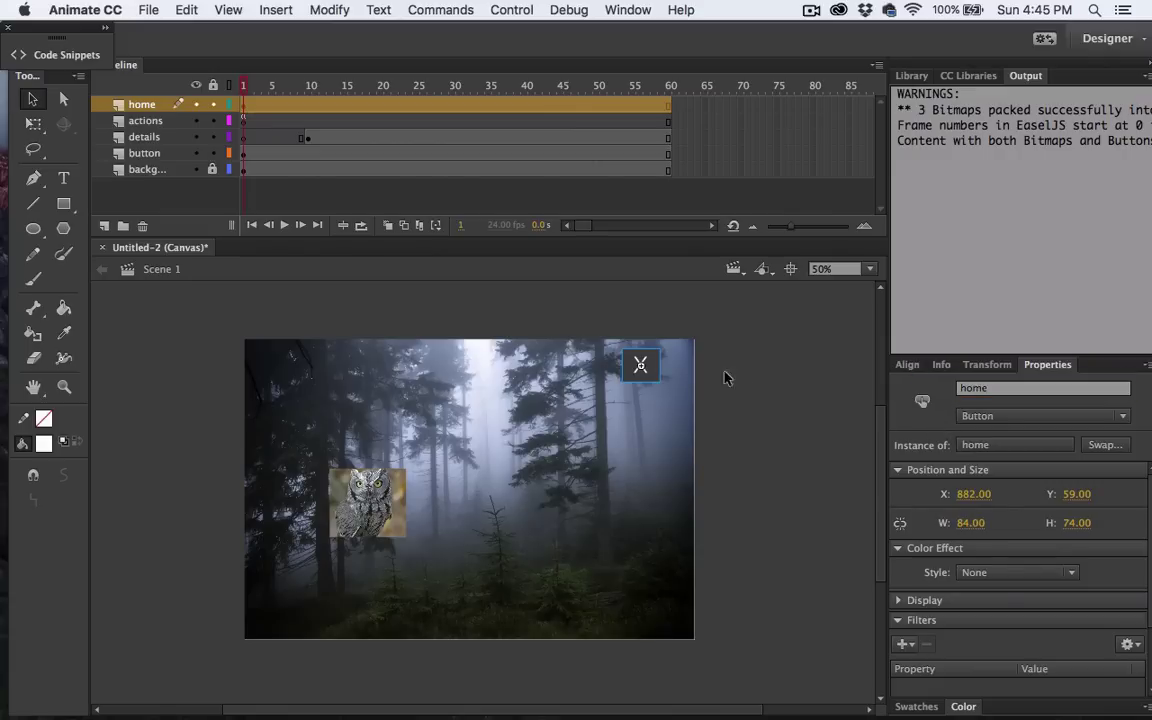
click(628, 10)
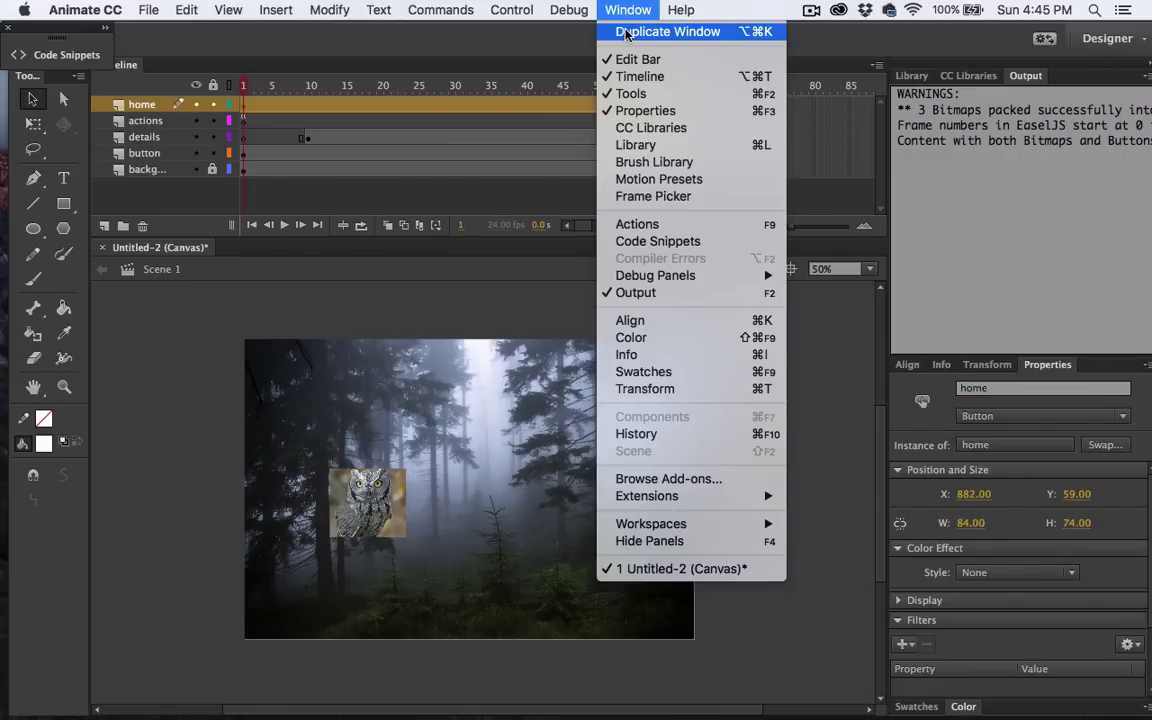
Add a Click to Go to Frame and Stop snippet for home, targeting frame 0.
click(636, 224)
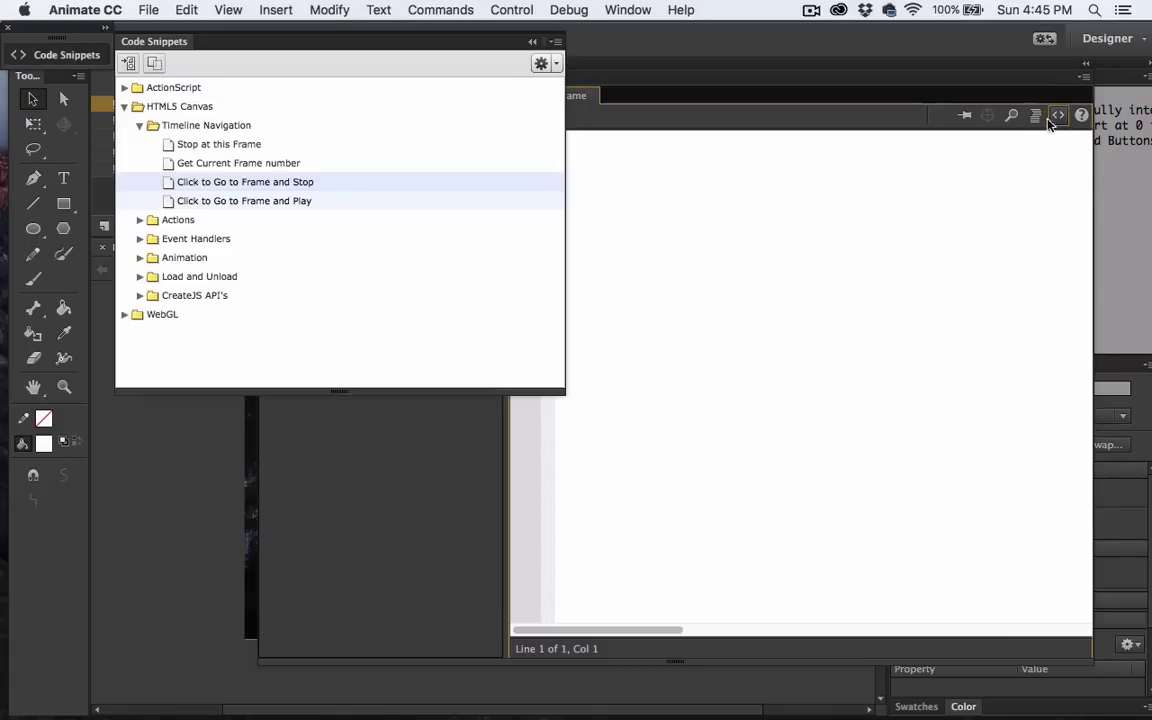
double_click(168, 182)
click(746, 577)
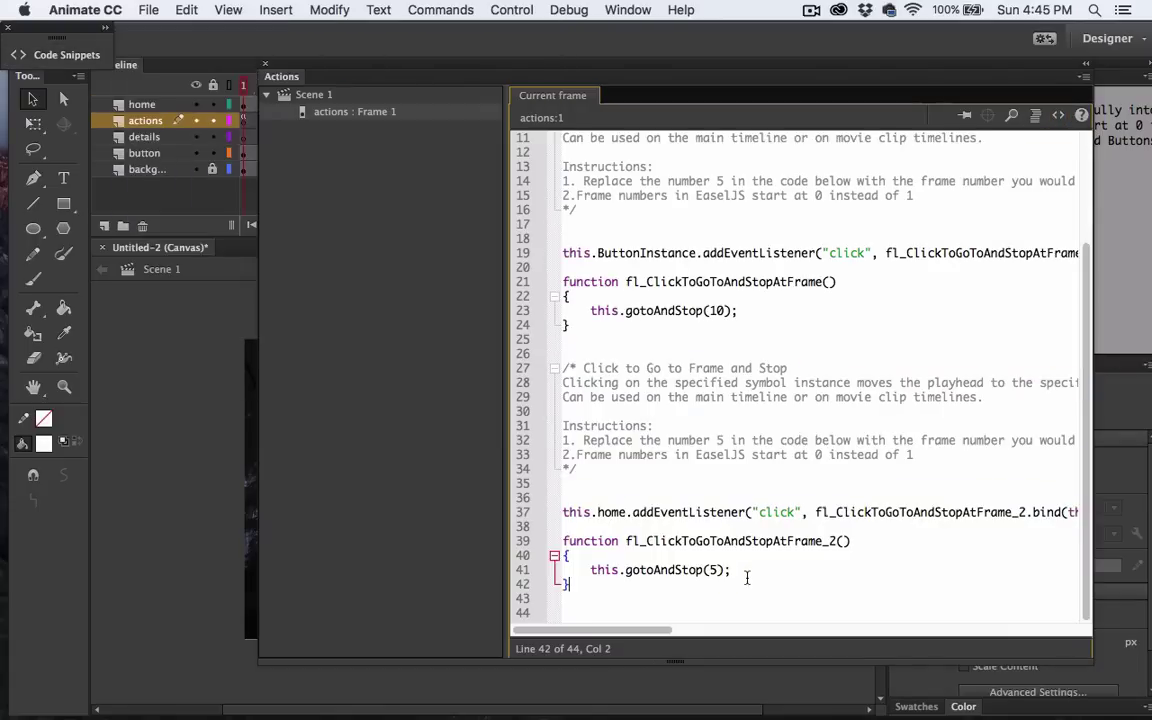
double_click(610, 513)
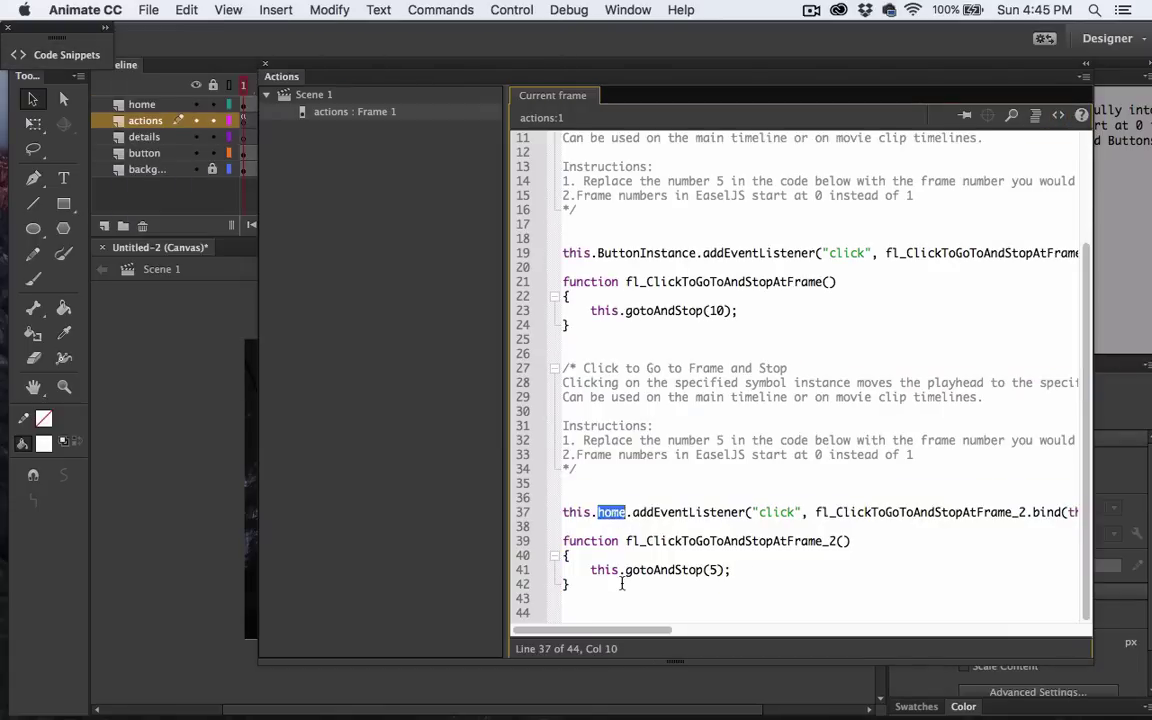
click(711, 566)
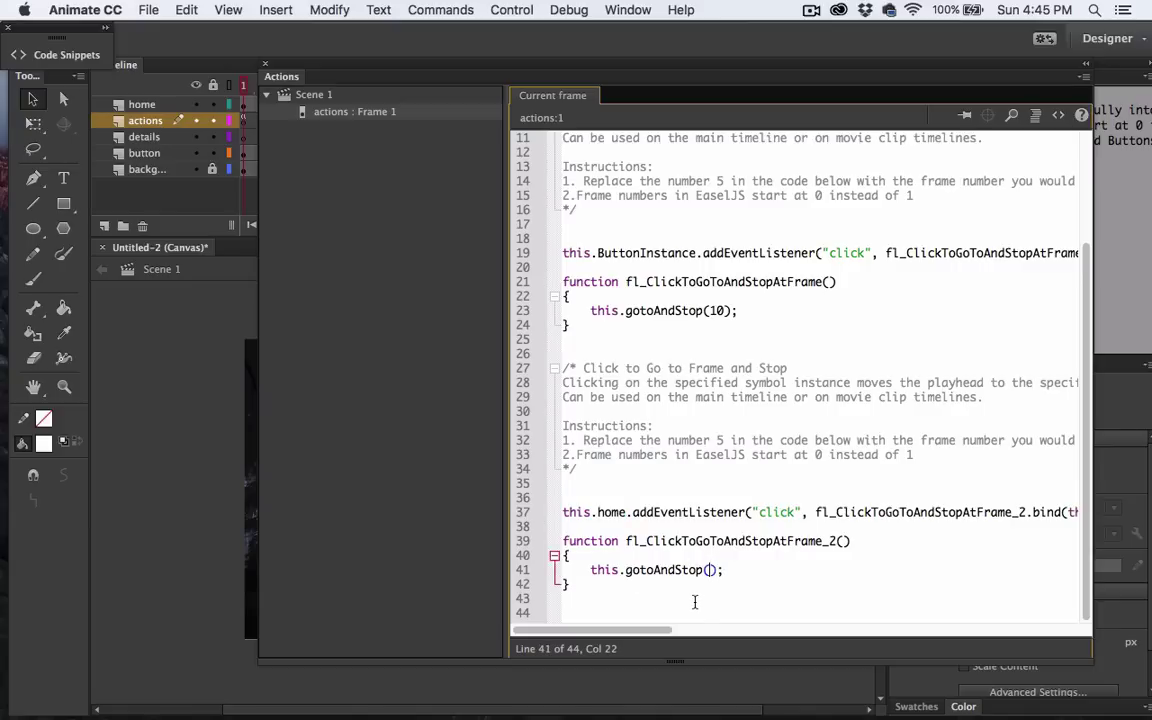
text(0)
key(Down)
click(266, 67)
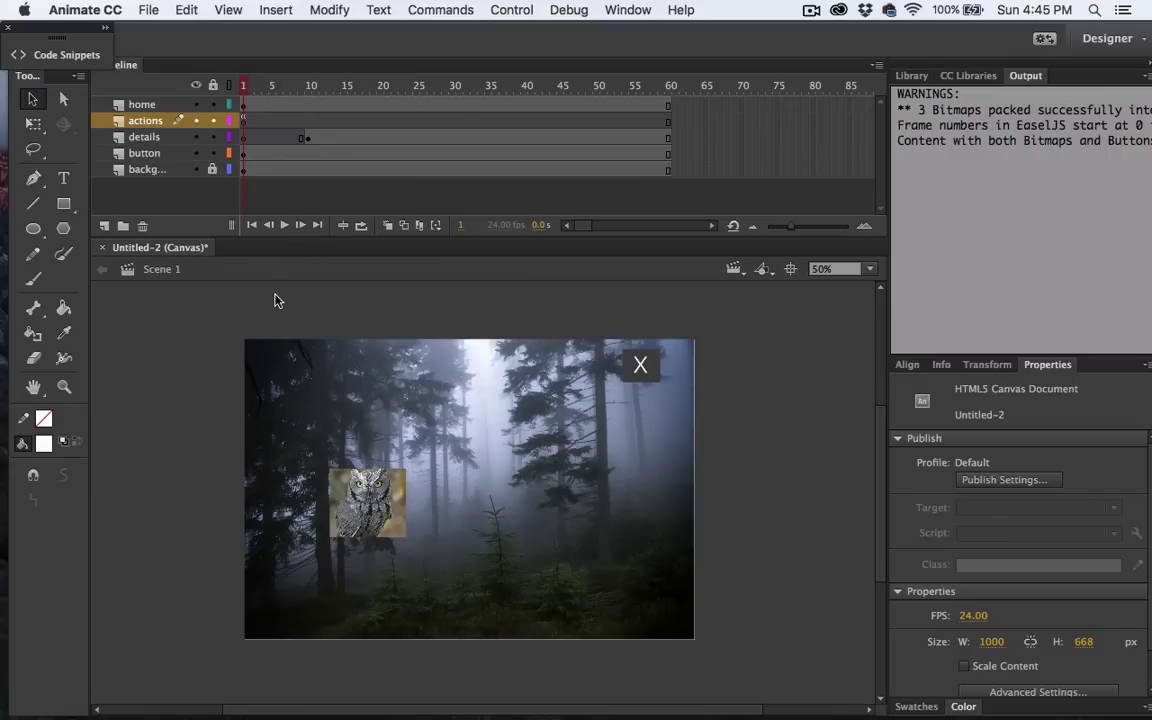
Save the project as owlDemo and move the playhead to frame 10.
key(super+s)
text(owlDemo)
key(Return)
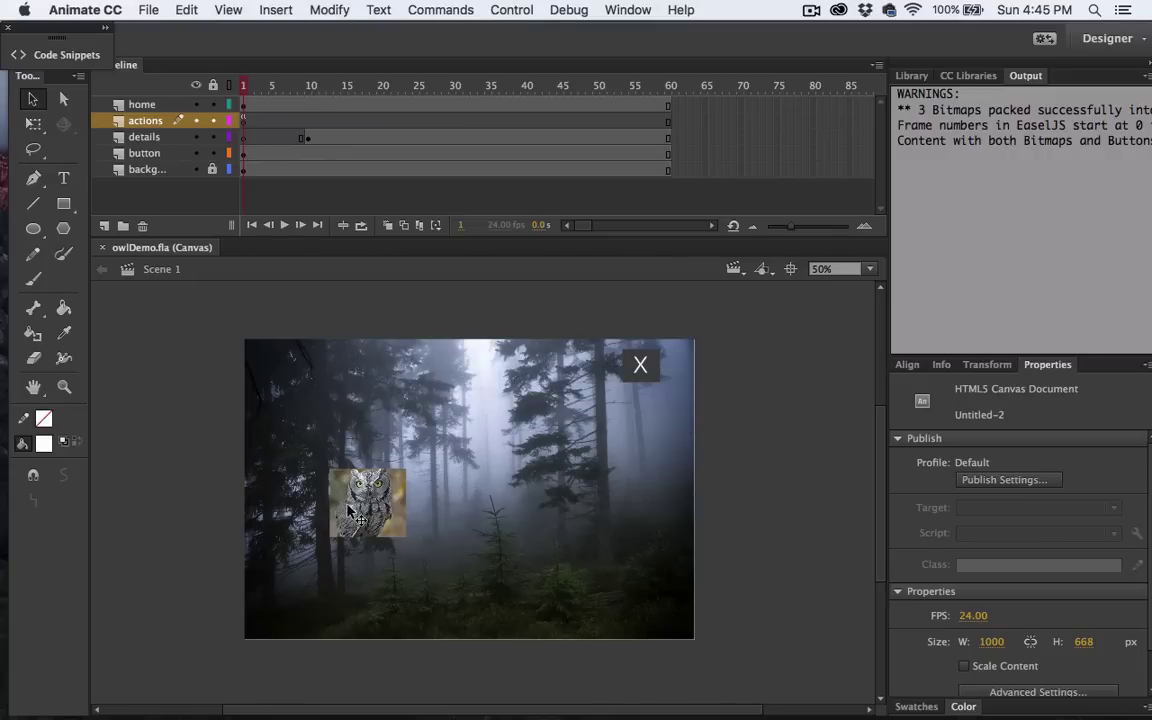
drag(242, 90, 310, 86)
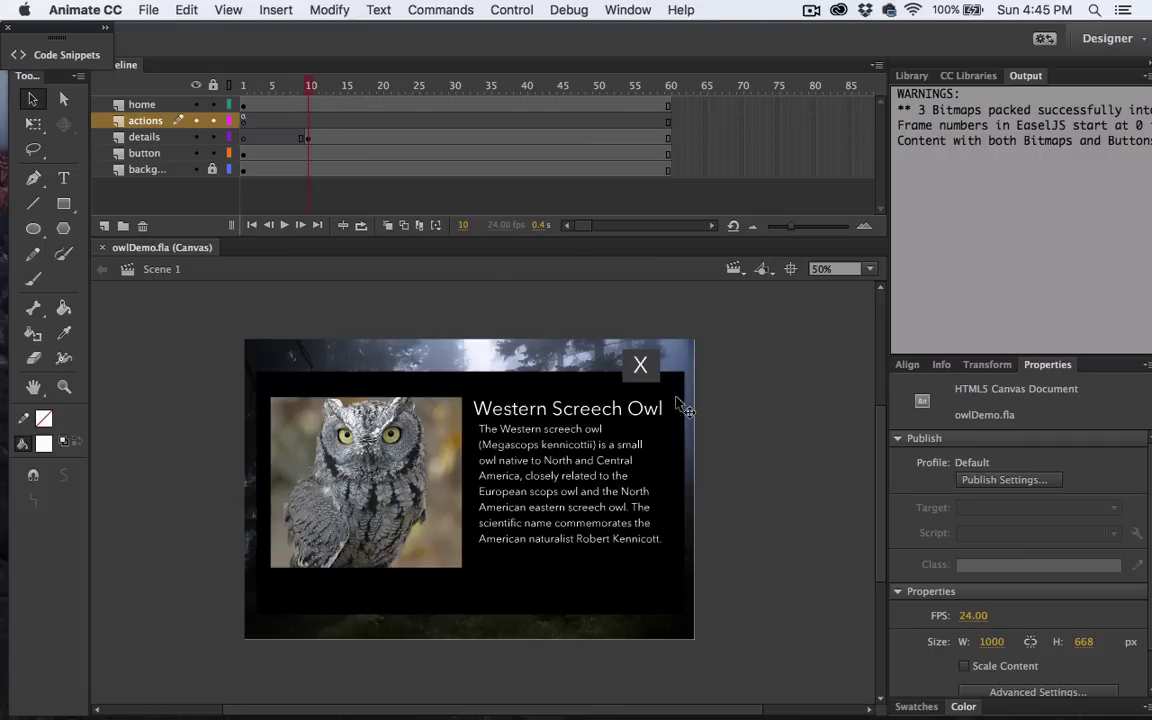
Inside the home button, add an Over keyframe with a light grey (#CCCCCC) fill.
double_click(638, 366)
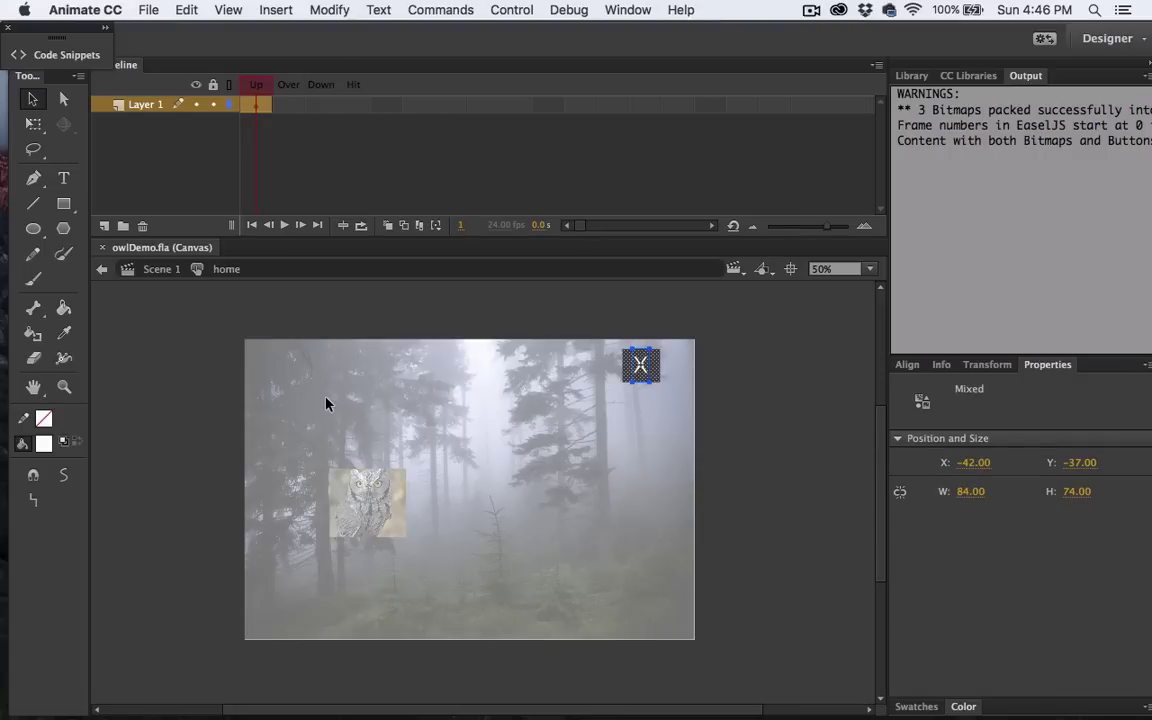
click(639, 360)
click(287, 105)
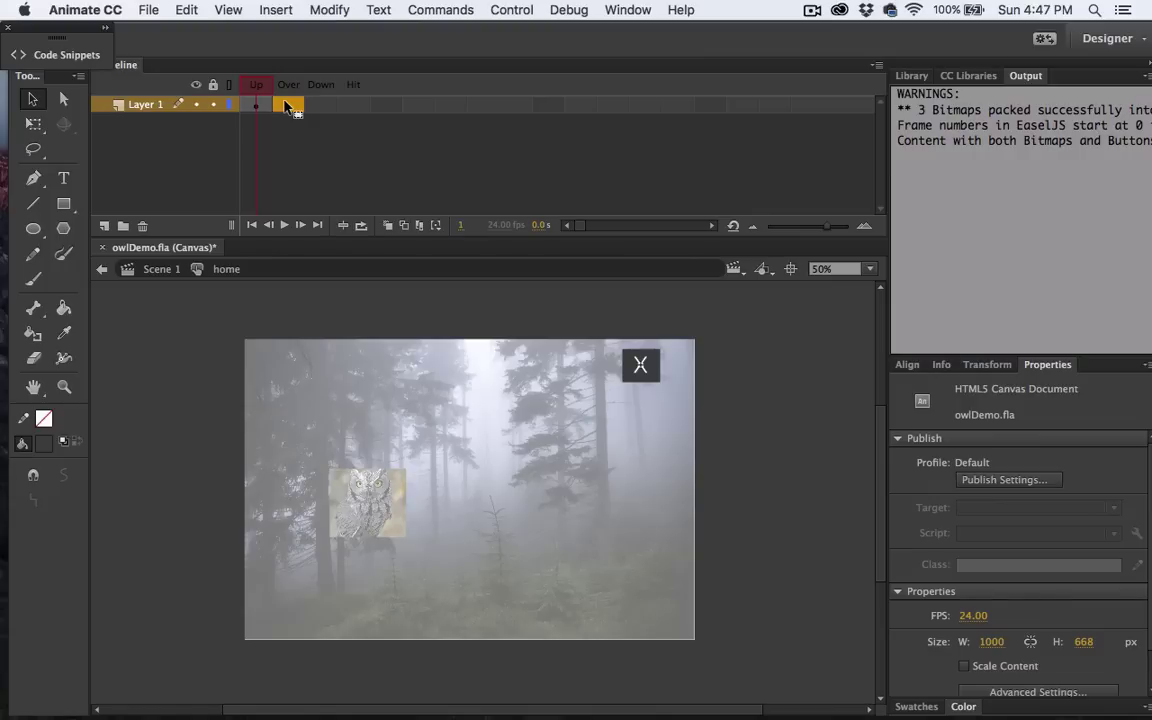
right_click(287, 107)
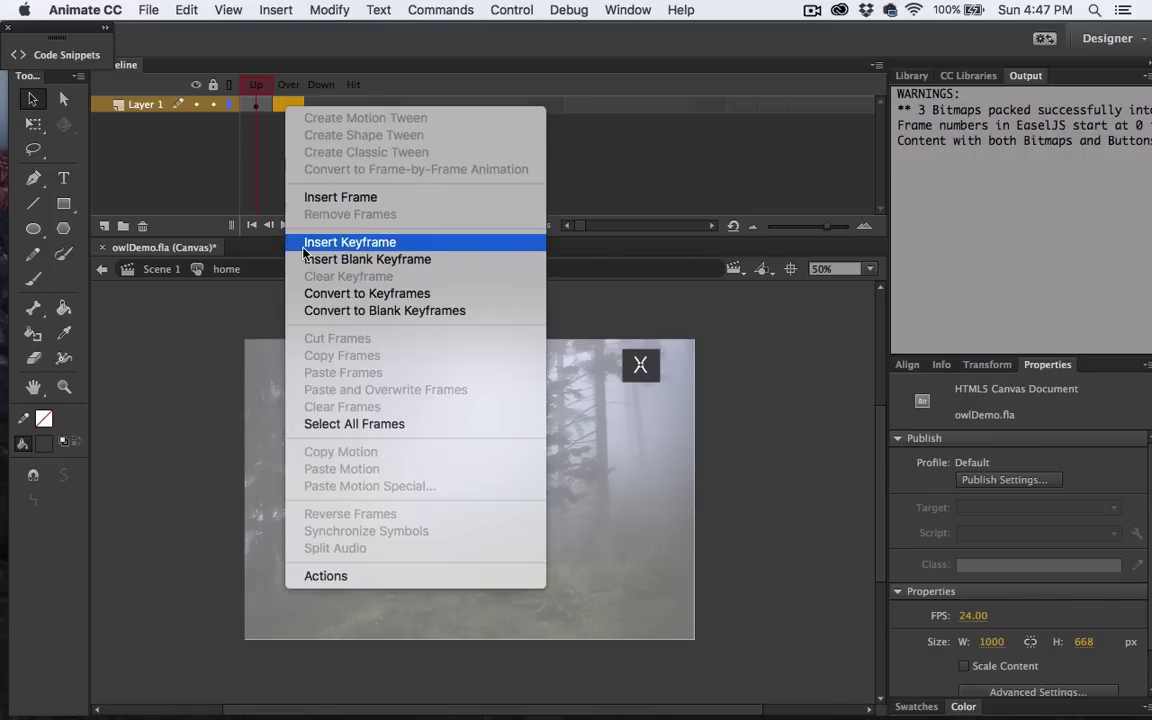
click(350, 242)
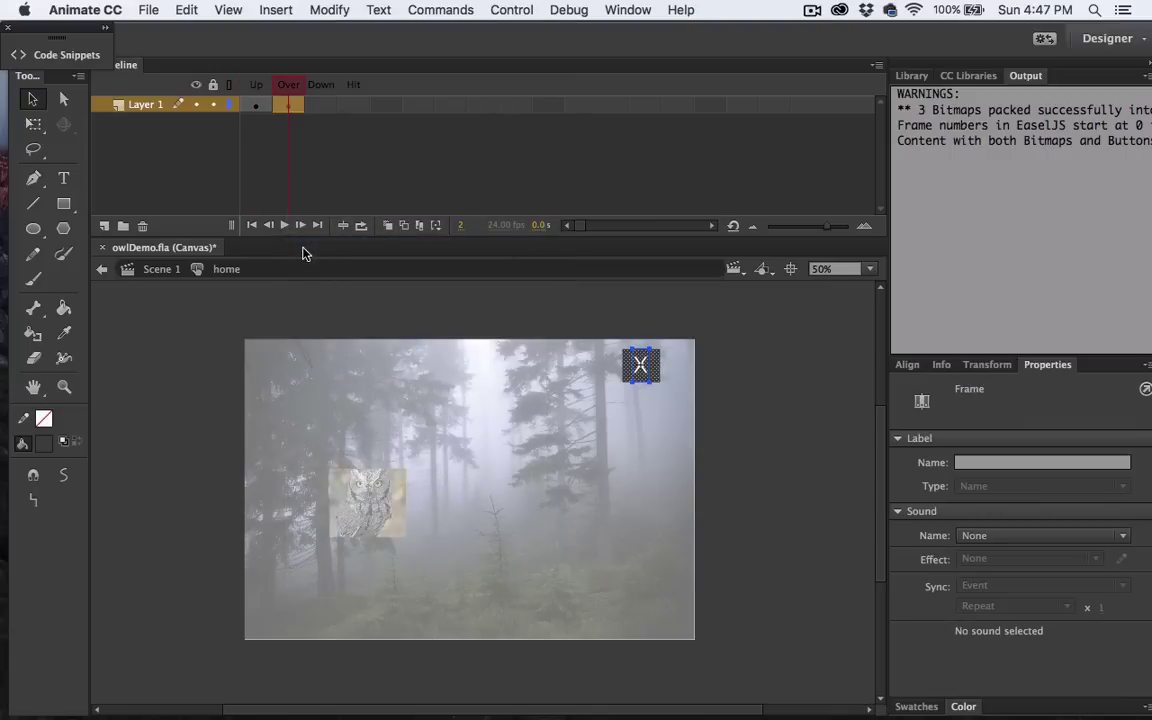
click(43, 443)
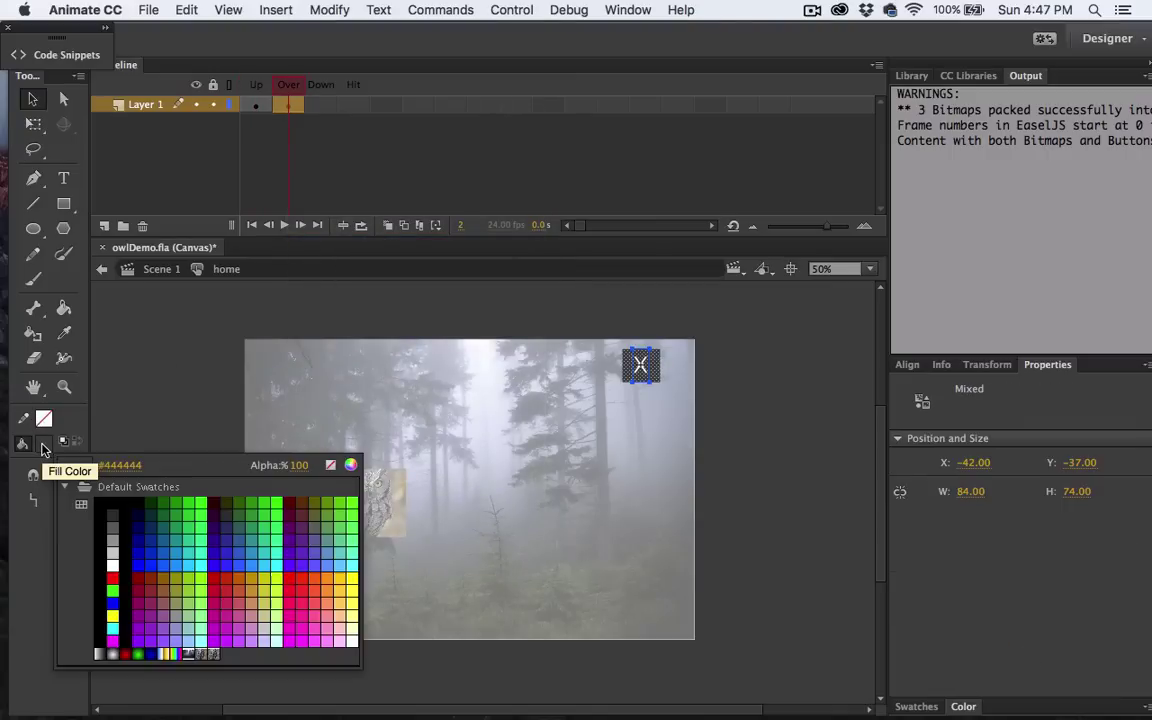
click(112, 541)
Add a Down keyframe to the home button with a darker grey (#999999) fill.
right_click(321, 105)
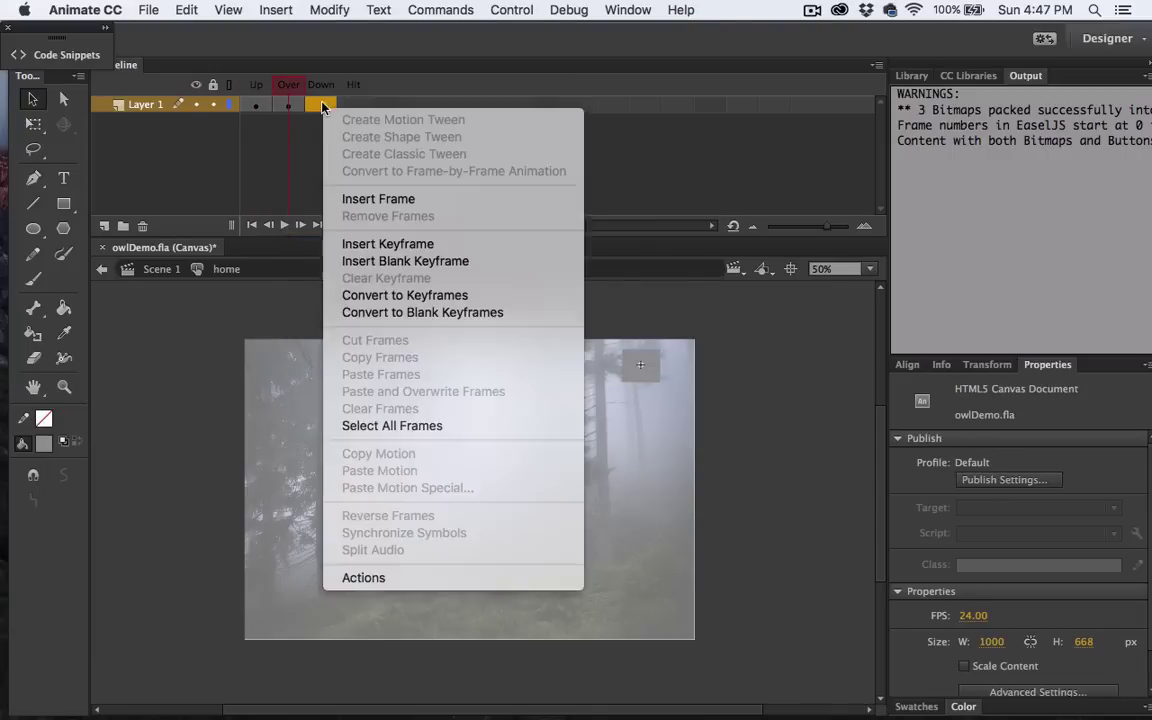
click(388, 244)
click(43, 443)
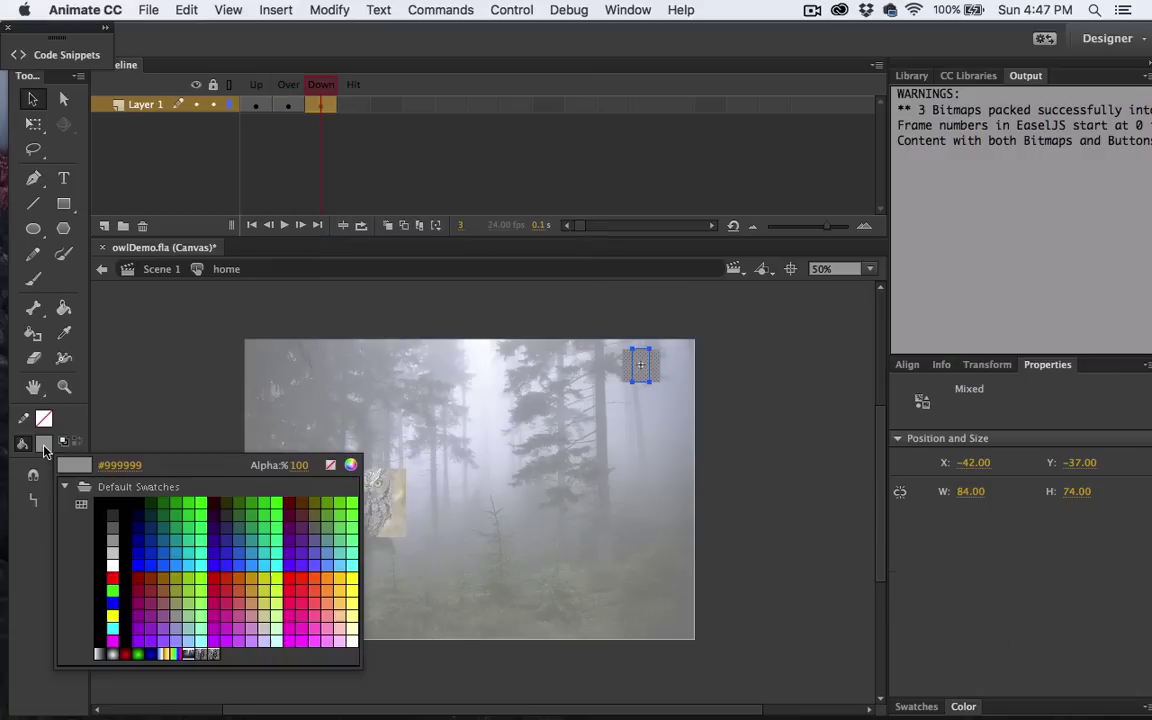
click(161, 269)
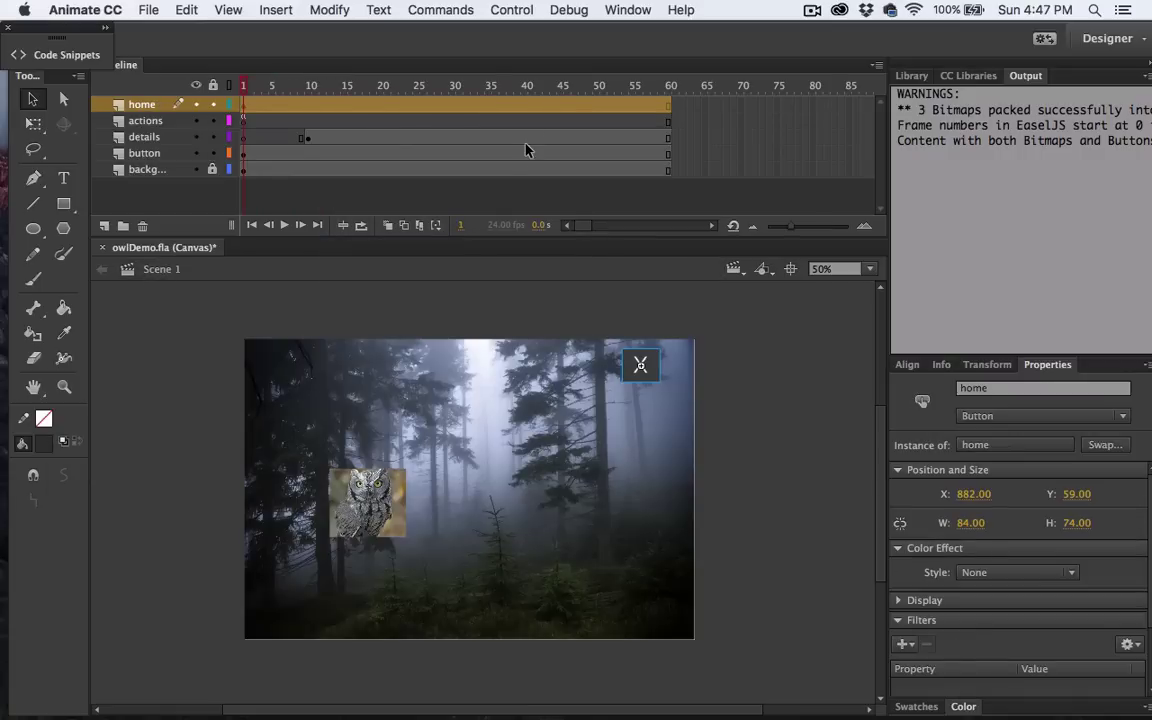
Test in Chrome: open the Western Screech Owl details, return with X, then close the browser.
click(508, 10)
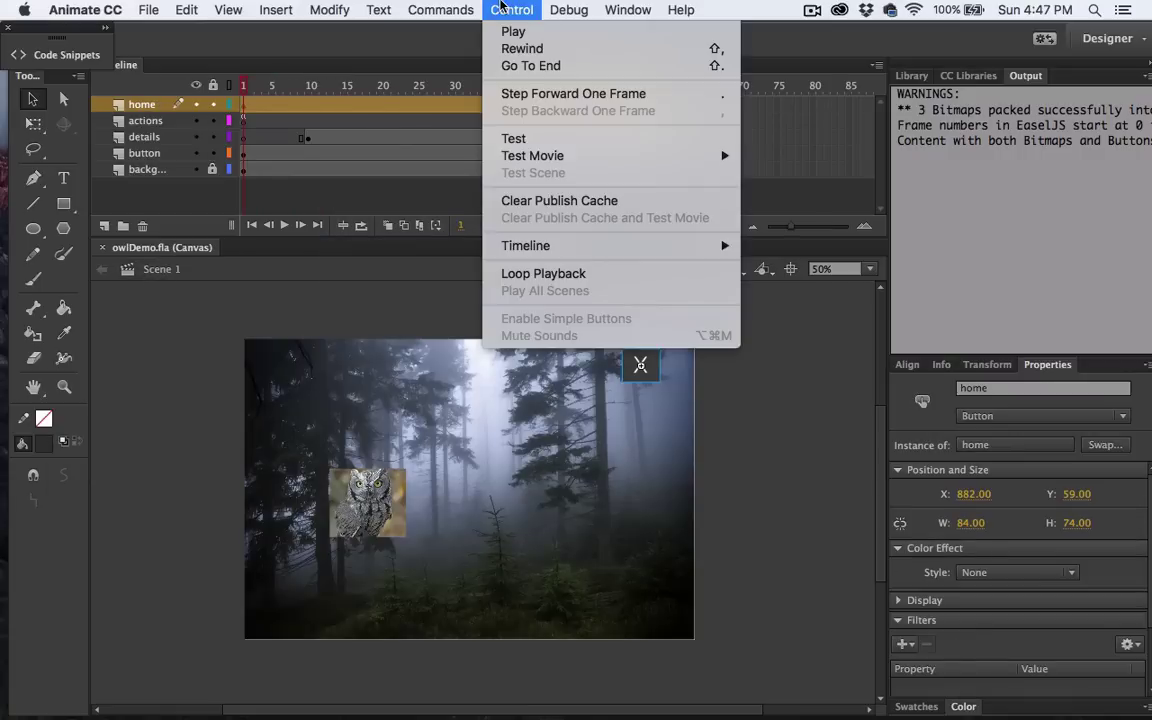
click(528, 140)
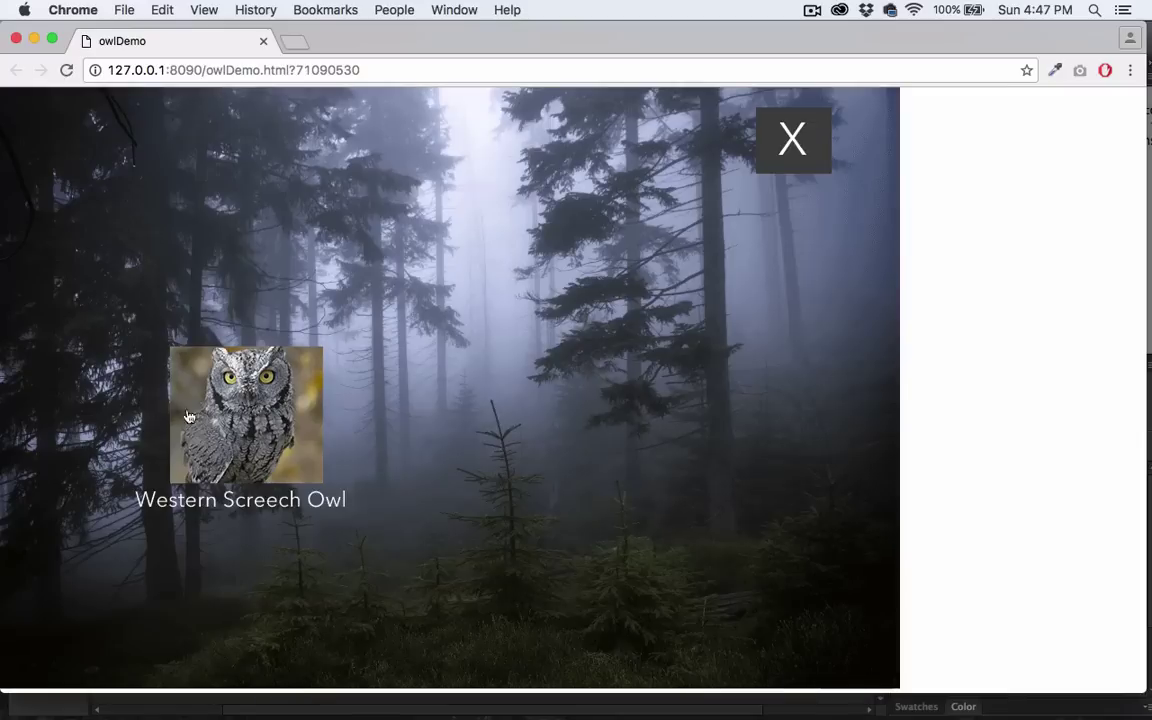
mouse_move(160, 386)
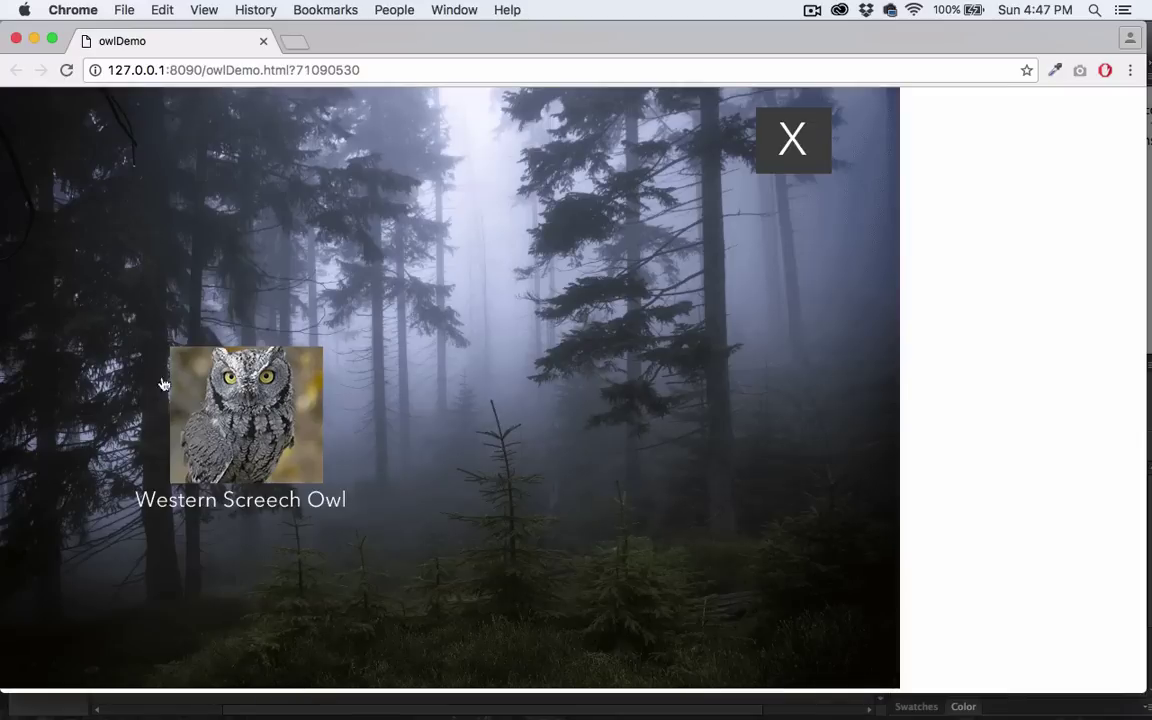
click(231, 400)
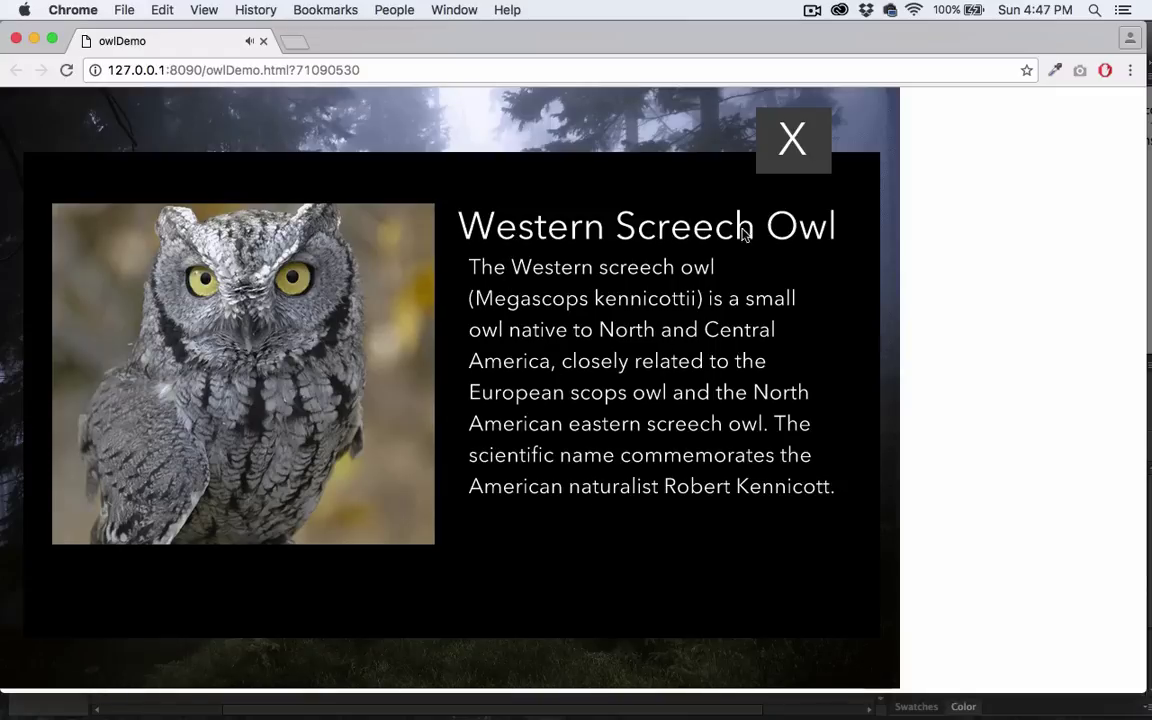
click(790, 136)
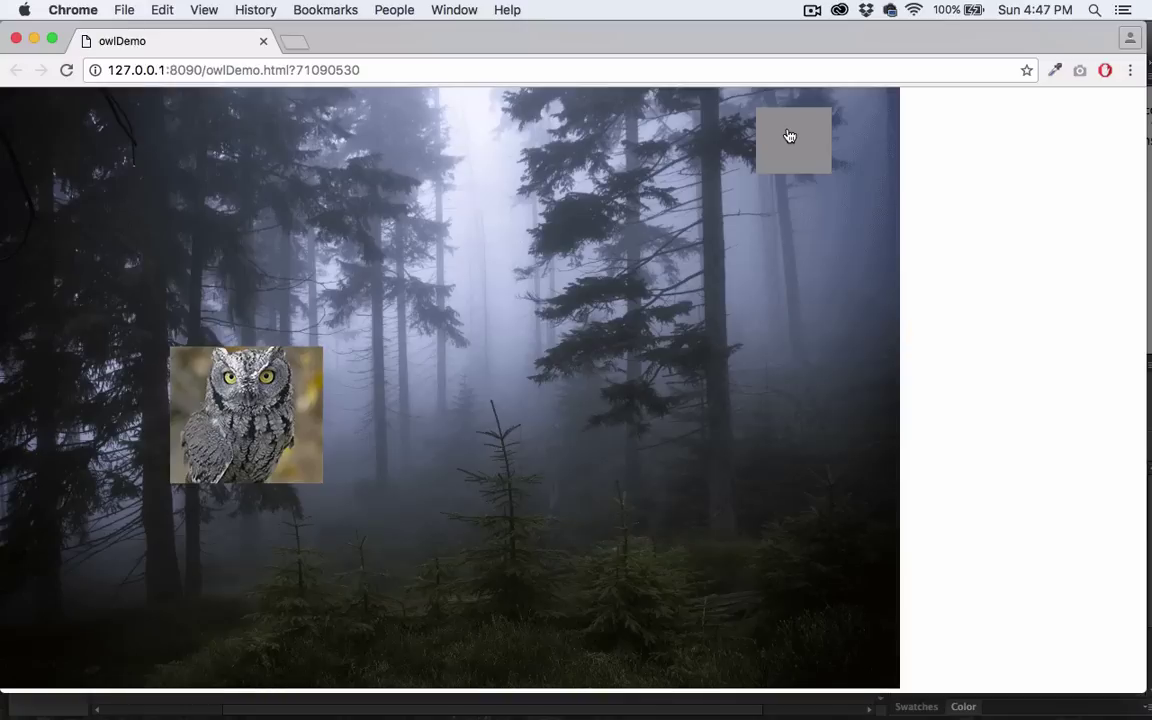
click(16, 38)
click(147, 10)
In owls.fla, preview the Great Horned and Western Screech Owl frames, then return to About Owls.
click(165, 95)
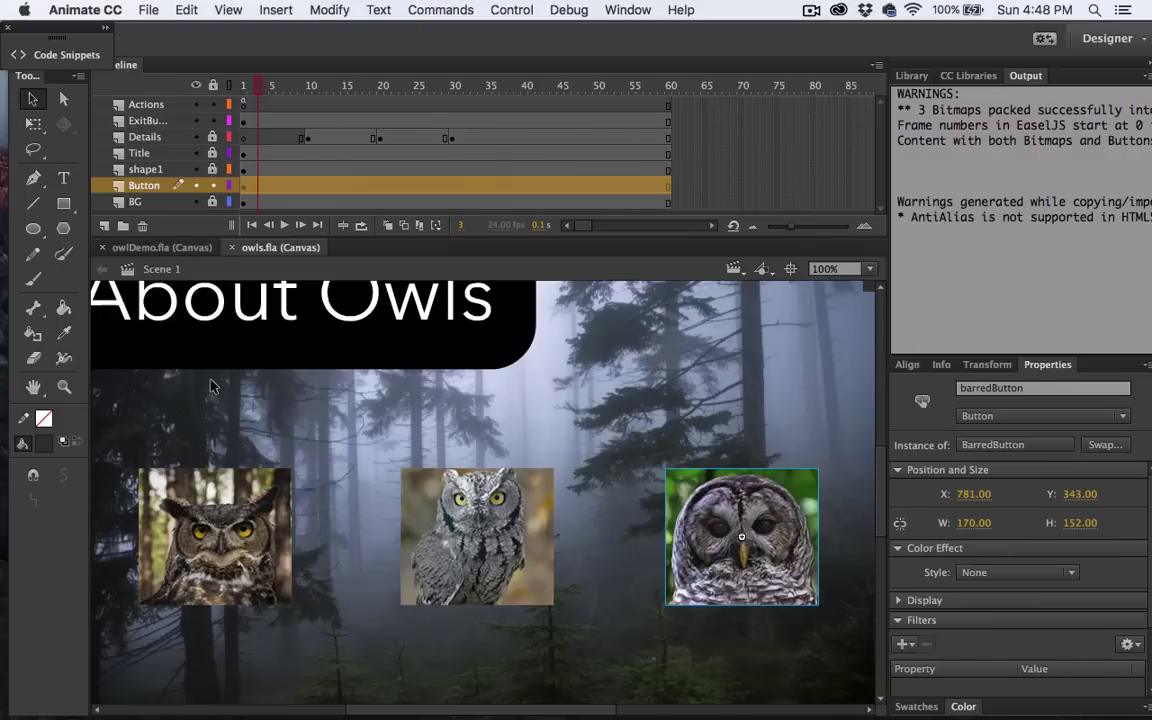
key(super+minus)
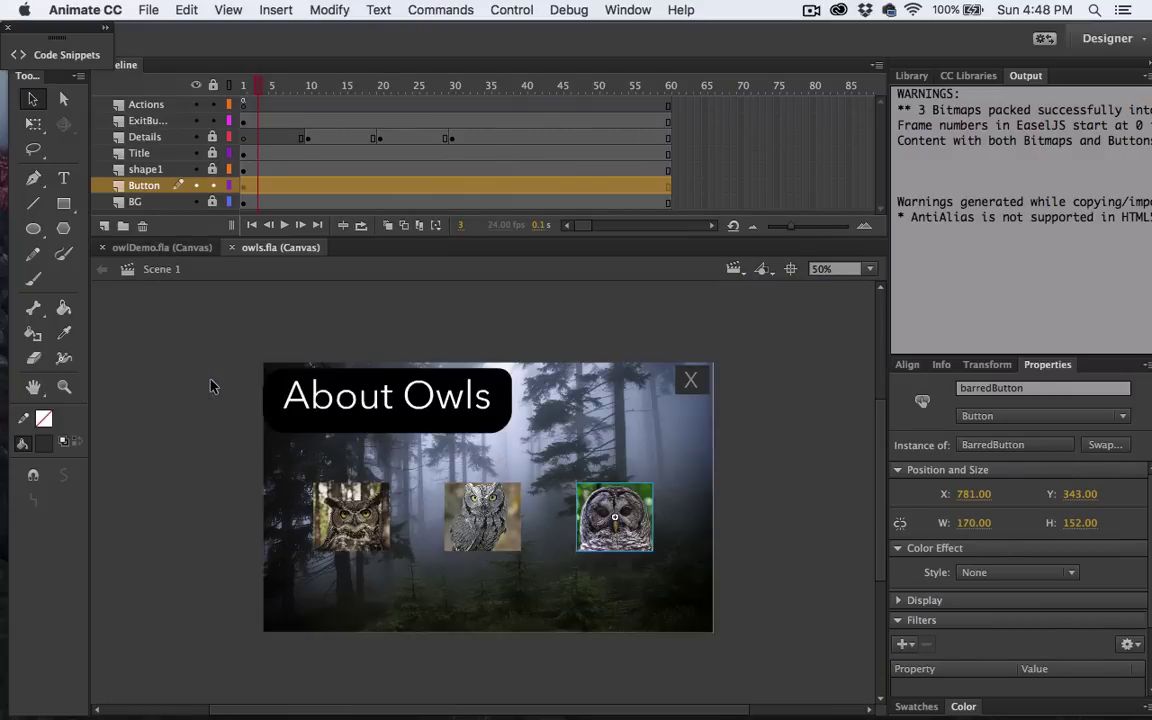
click(165, 450)
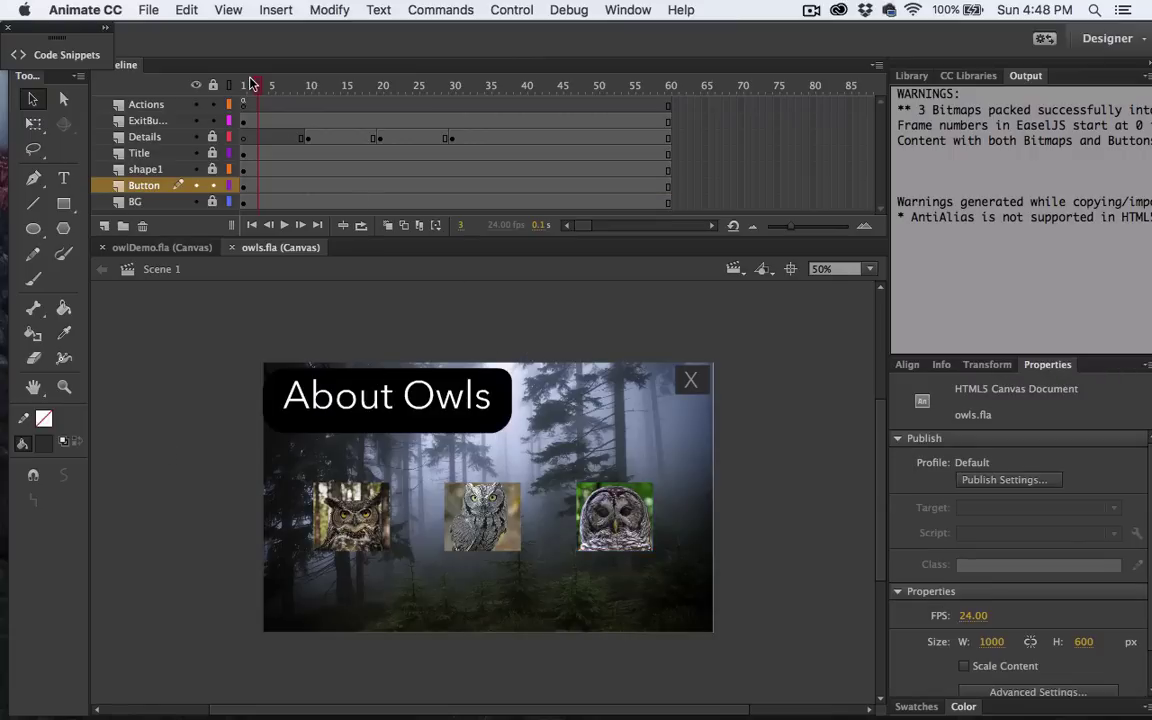
drag(256, 85, 454, 85)
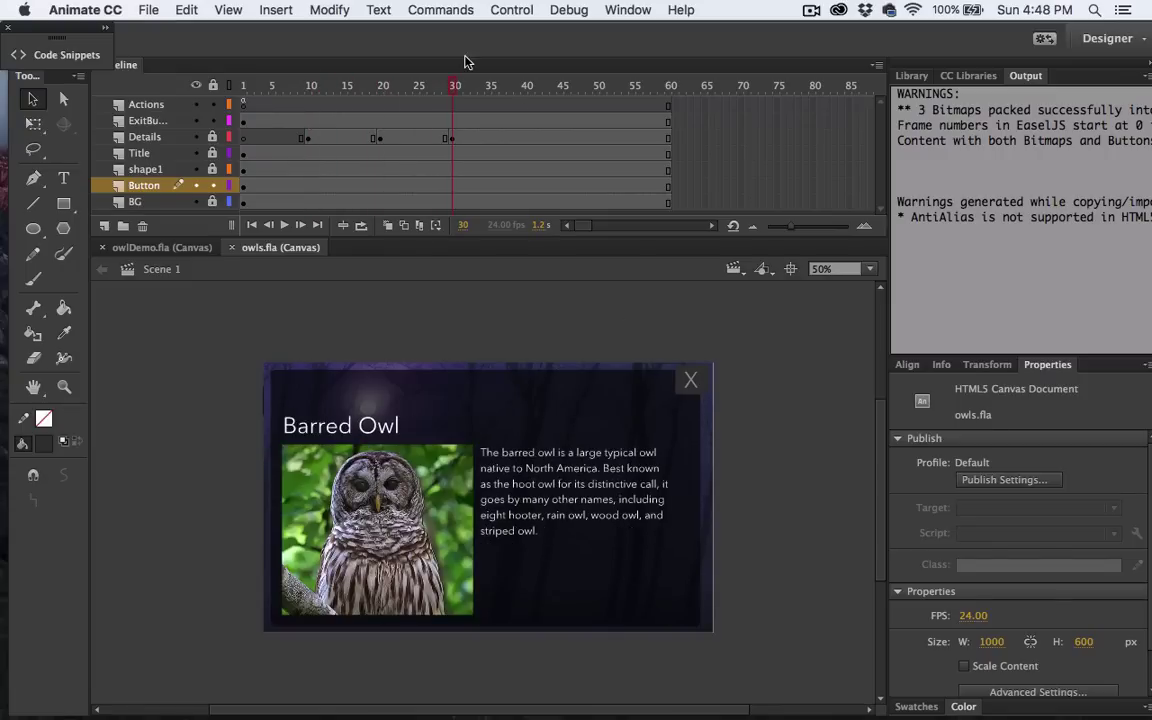
click(447, 85)
drag(375, 75, 198, 82)
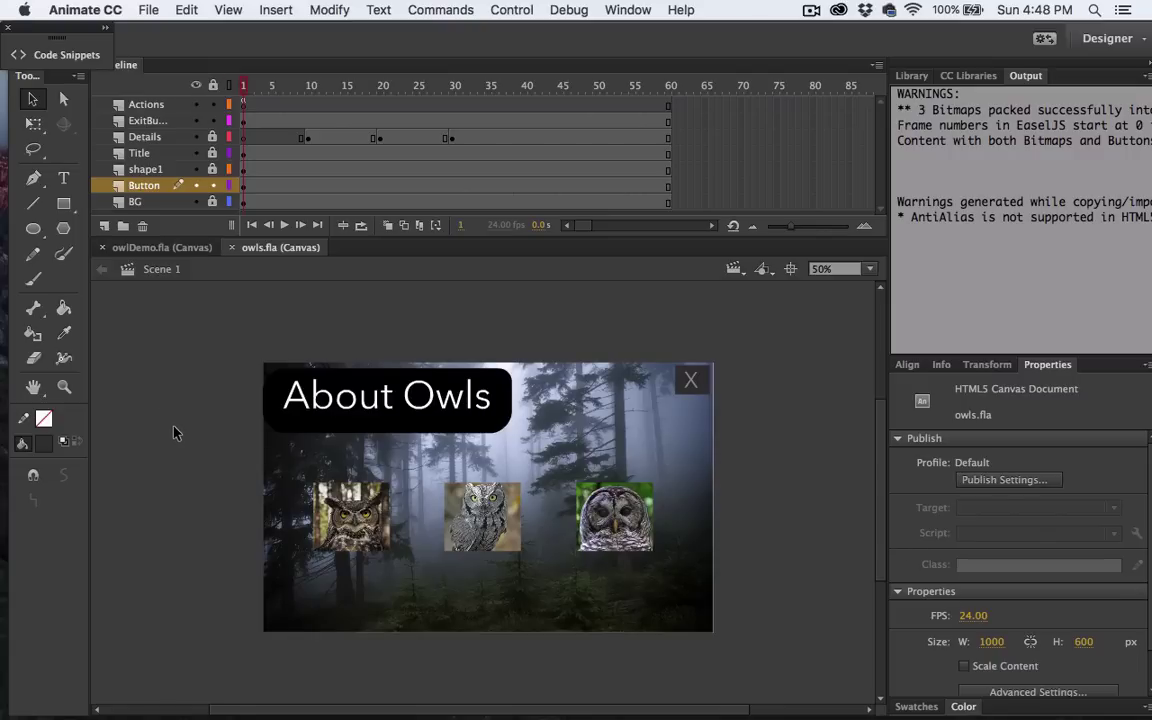
click(509, 10)
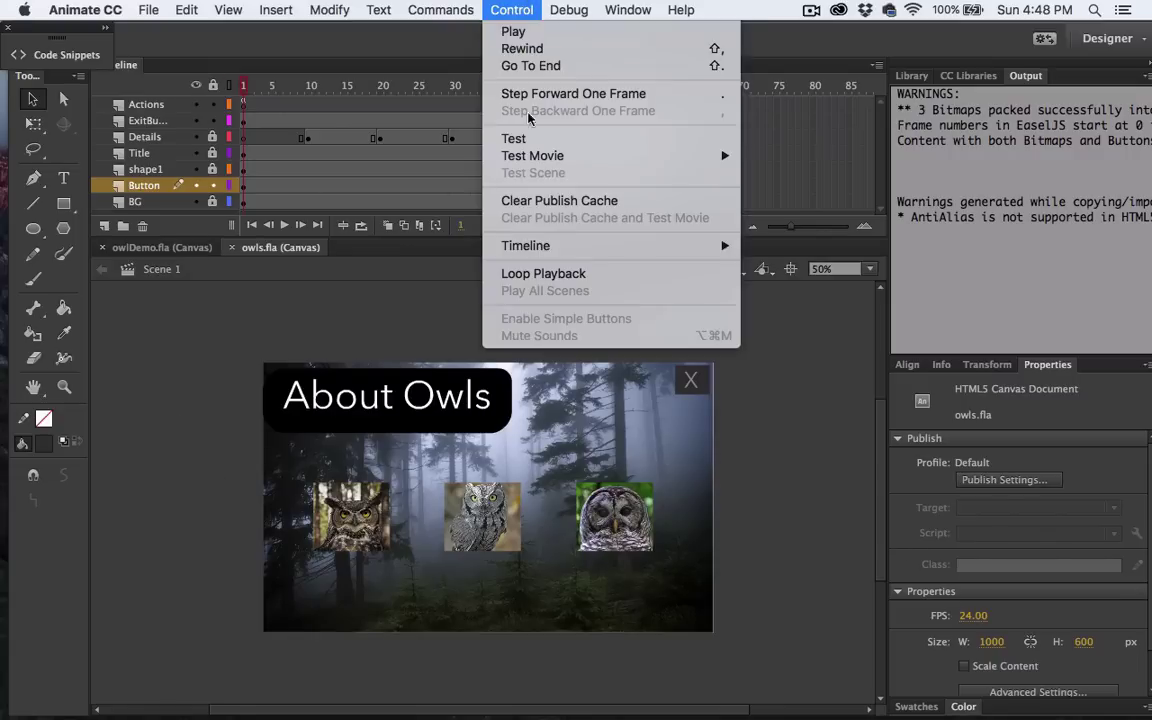
Test owls.fla in Chrome: open the Great Horned Owl details, return with X, then close Chrome.
click(525, 138)
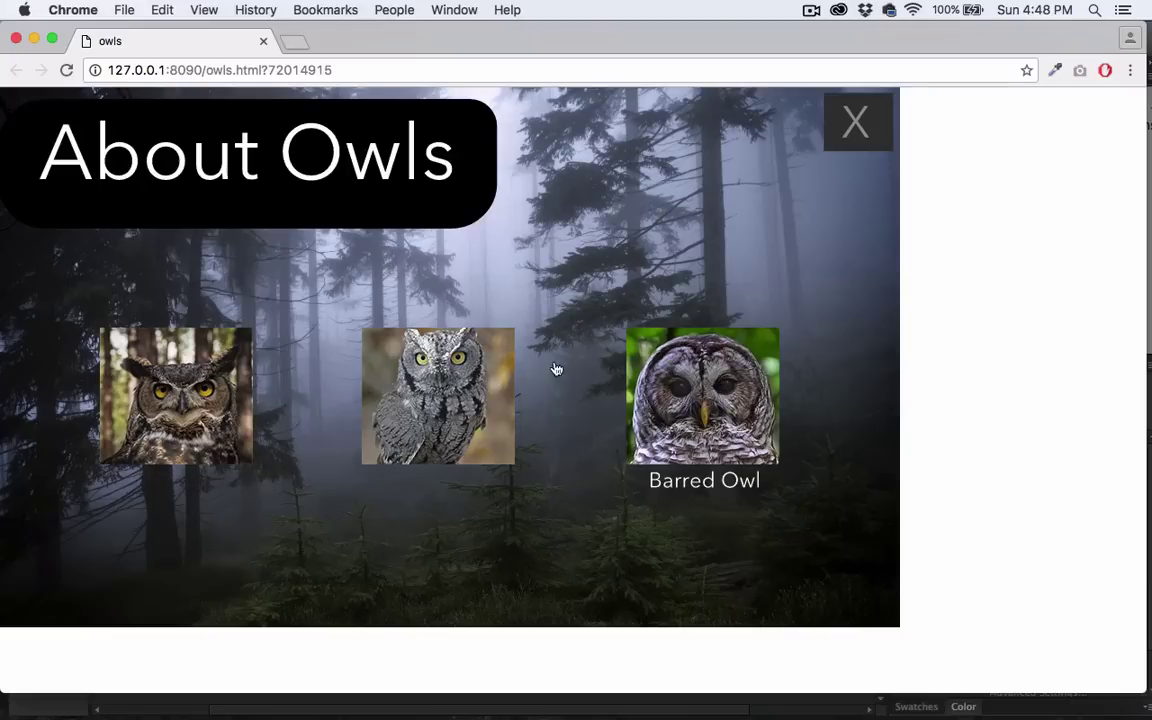
click(170, 426)
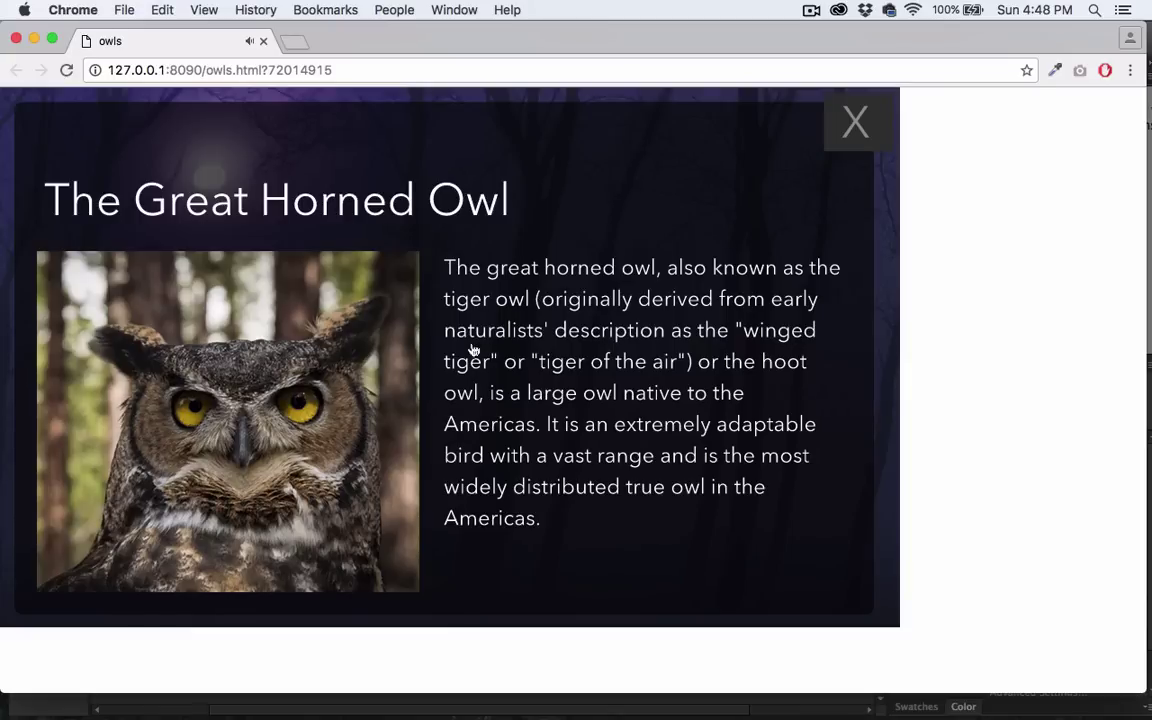
click(855, 121)
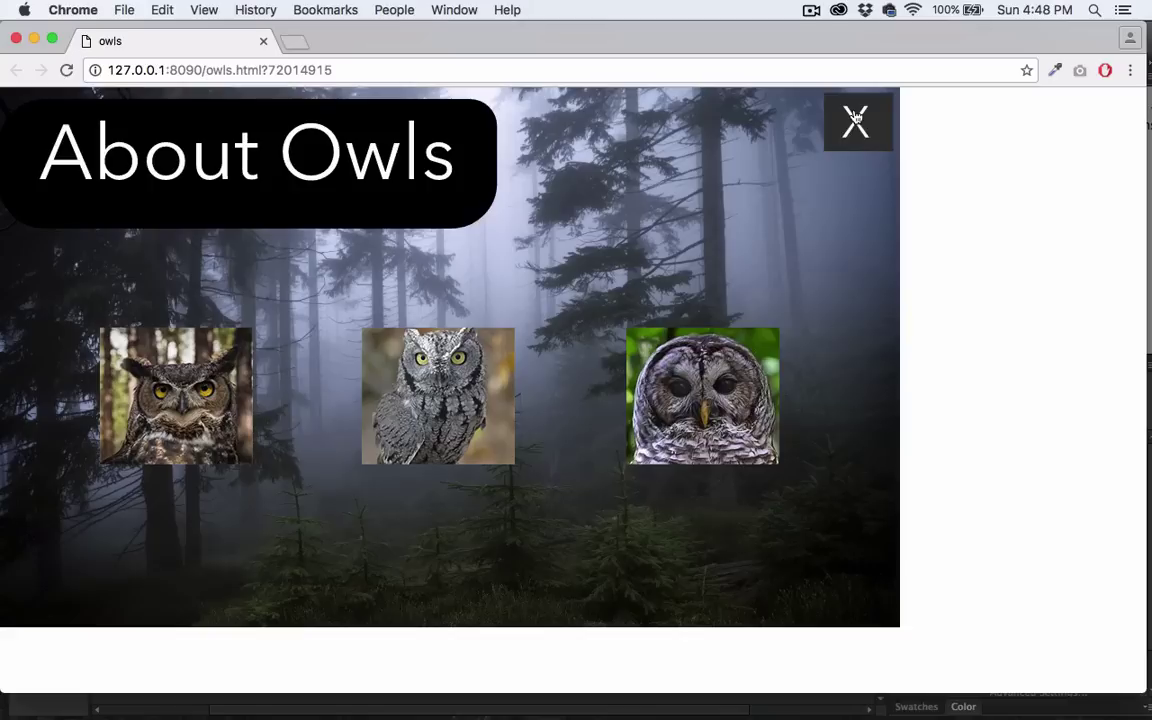
click(16, 38)
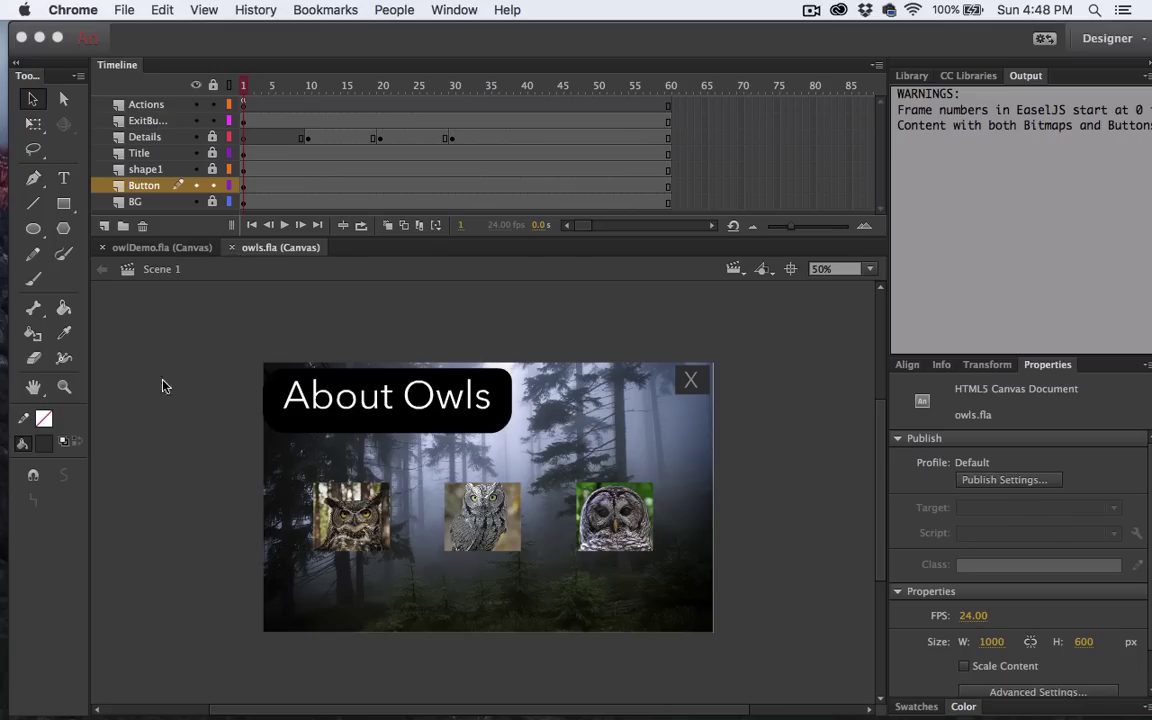